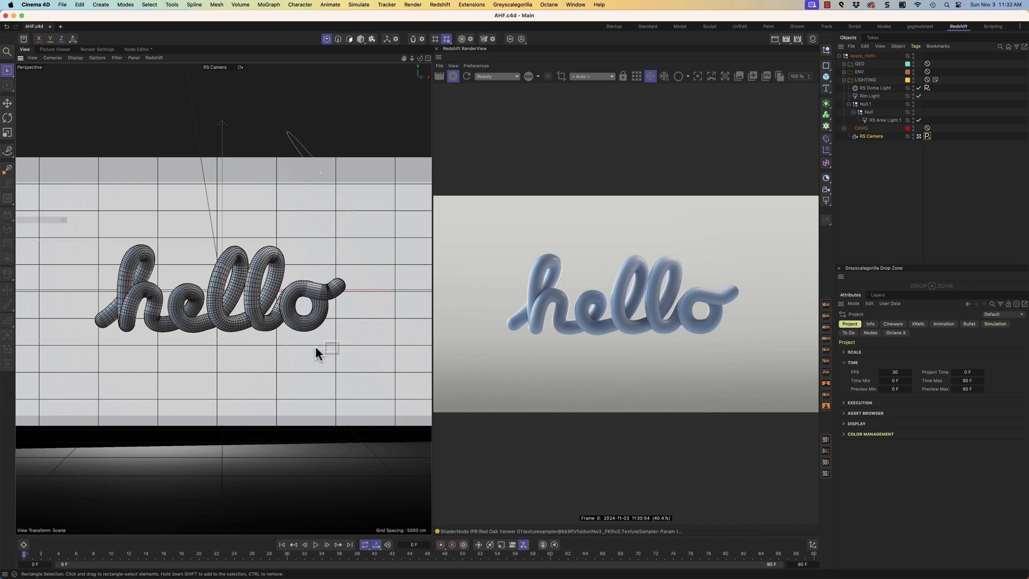
{"action": "left_click_drag", "start_coordinate": [198, 557], "coordinate": [234, 560]}
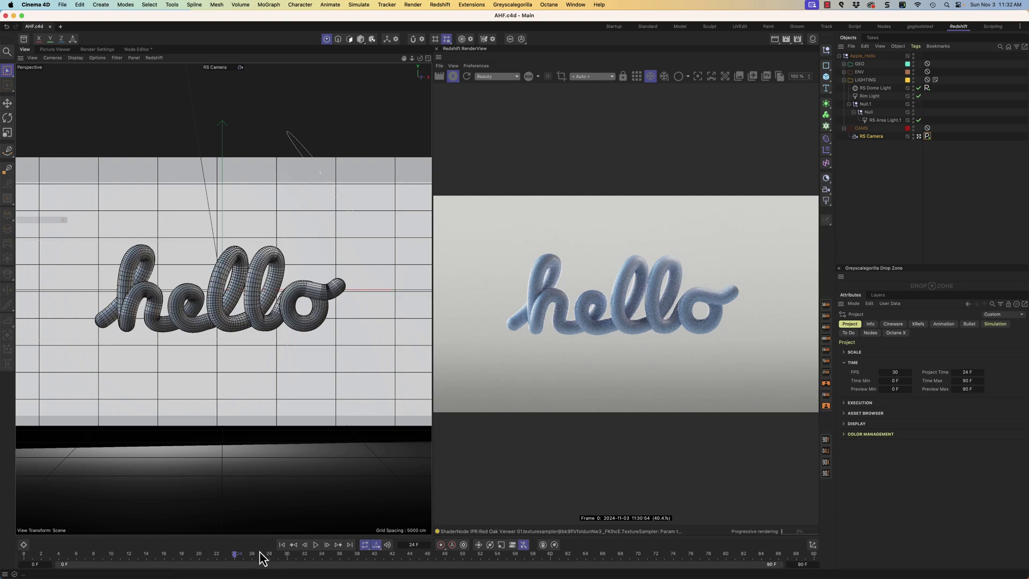
{"action": "left_click_drag", "start_coordinate": [340, 557], "coordinate": [46, 569]}
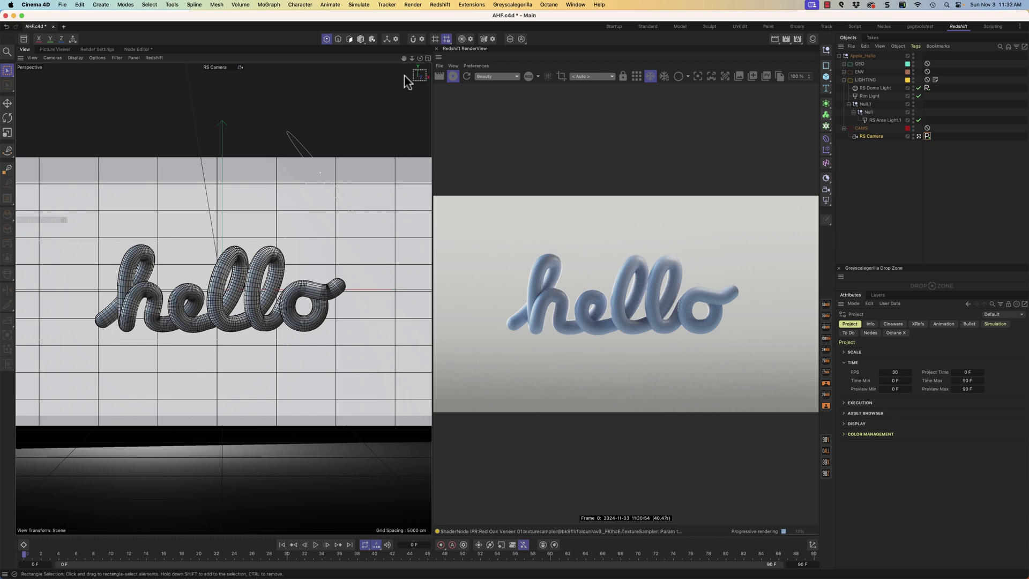
Maximize the Front view and hide the GEO group so only the reference lettering remains behind the grid.
{"action": "left_click", "coordinate": [427, 58]}
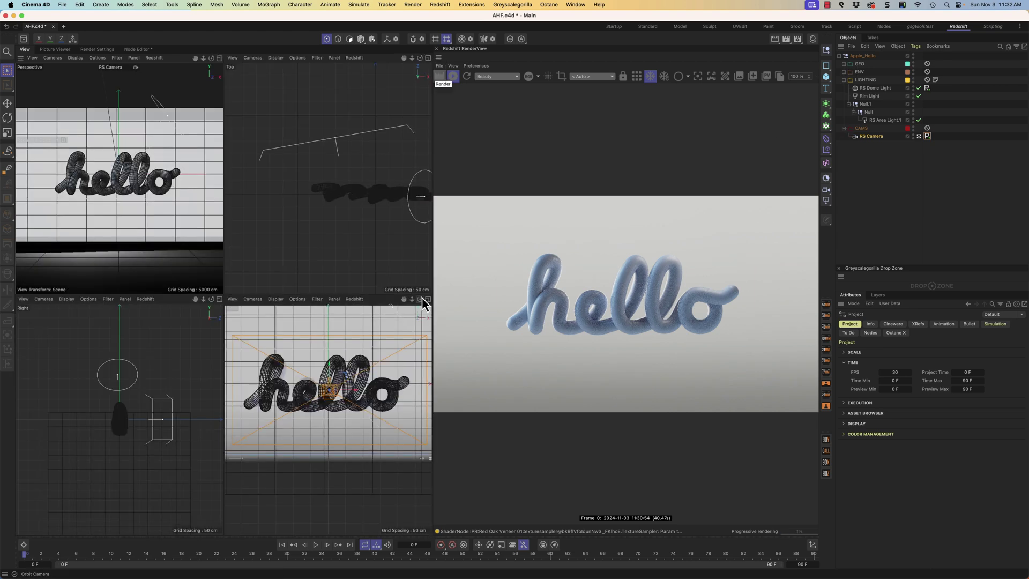
{"action": "left_click", "coordinate": [427, 299]}
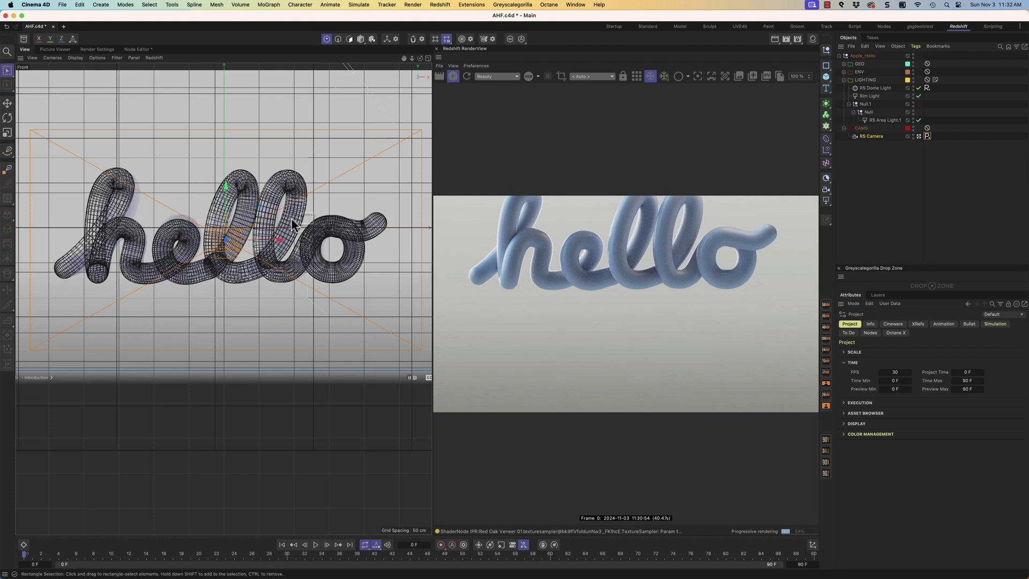
{"action": "left_click", "coordinate": [914, 65], "text": "ctrl"}
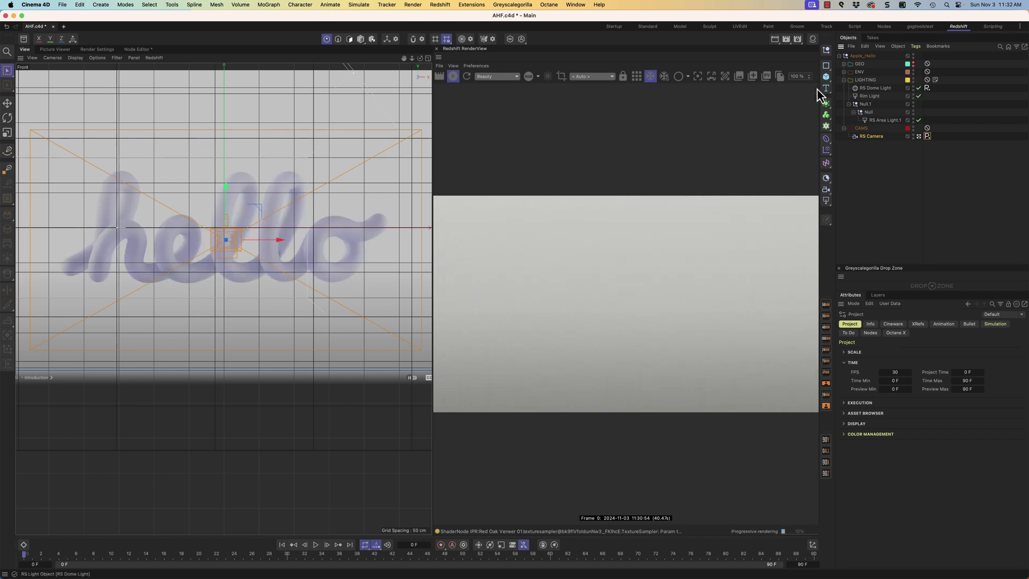
Trace the letter h of the reference lettering with the Spline Pen in Bezier mode, starting at its lead-in stroke.
{"action": "left_click", "coordinate": [9, 154]}
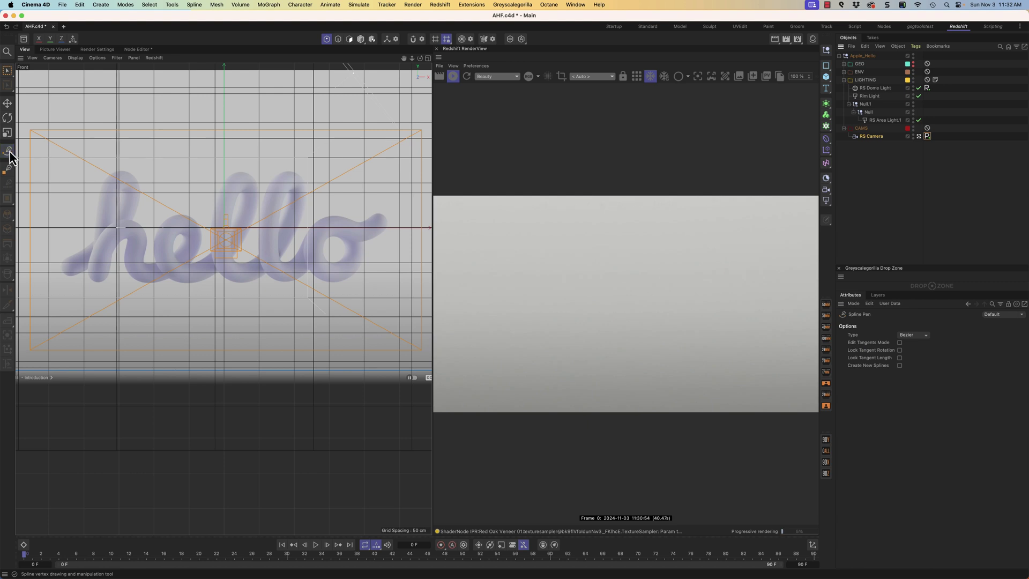
{"action": "left_click", "coordinate": [9, 152]}
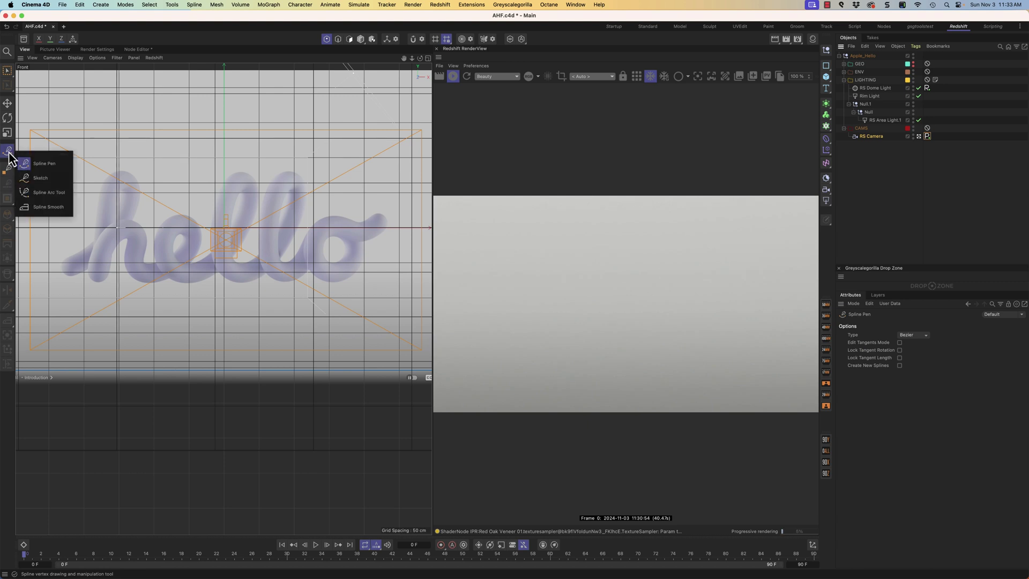
{"action": "left_click", "coordinate": [28, 164]}
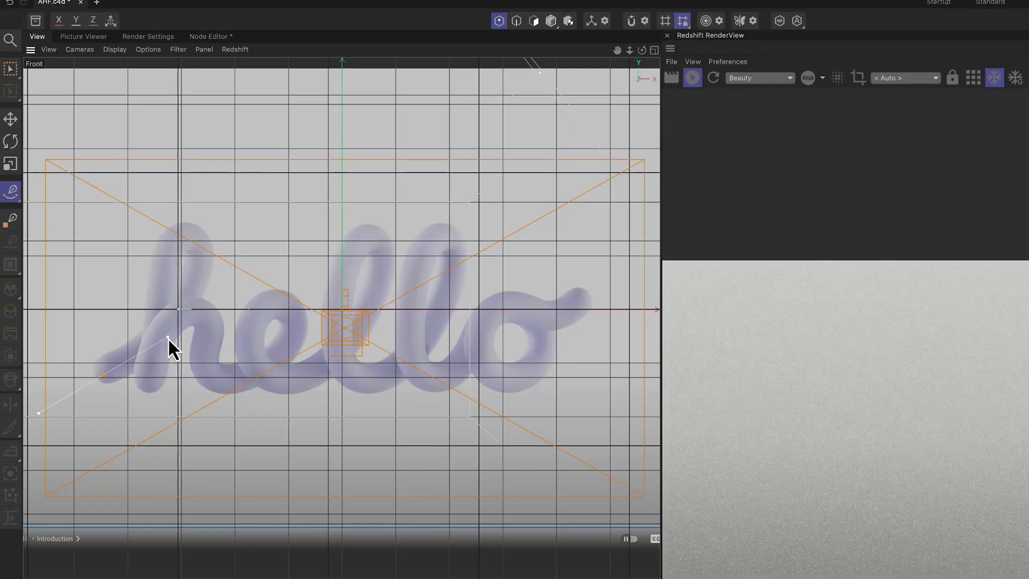
{"action": "left_click_drag", "start_coordinate": [169, 342], "coordinate": [169, 341]}
{"action": "left_click_drag", "start_coordinate": [189, 235], "coordinate": [167, 230]}
{"action": "left_click_drag", "start_coordinate": [148, 383], "coordinate": [191, 383]}
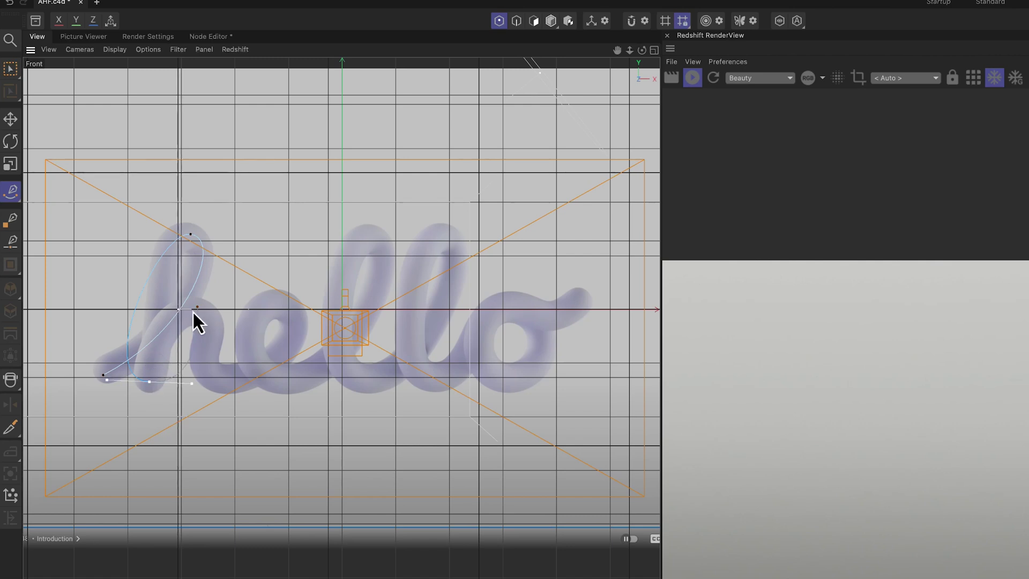
{"action": "left_click_drag", "start_coordinate": [193, 310], "coordinate": [243, 316]}
{"action": "left_click_drag", "start_coordinate": [222, 385], "coordinate": [262, 378]}
Continue the Bezier spline through the e and both l loops, placing curved points at their tops and bottoms.
{"action": "left_click_drag", "start_coordinate": [282, 303], "coordinate": [247, 305]}
{"action": "left_click", "coordinate": [286, 383]}
{"action": "left_click_drag", "start_coordinate": [375, 233], "coordinate": [329, 236]}
{"action": "left_click_drag", "start_coordinate": [366, 382], "coordinate": [402, 378]}
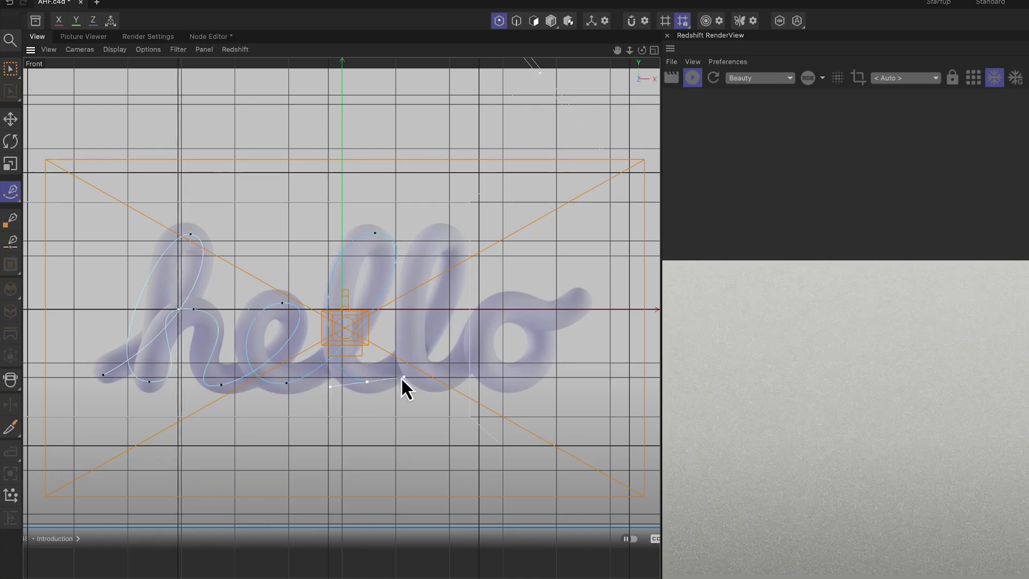
{"action": "left_click_drag", "start_coordinate": [448, 236], "coordinate": [415, 235]}
{"action": "left_click_drag", "start_coordinate": [433, 378], "coordinate": [484, 375]}
Trace the o and its exit stroke to finish the spline, undoing the extra point past the stroke's end.
{"action": "left_click_drag", "start_coordinate": [513, 304], "coordinate": [544, 307]}
{"action": "left_click_drag", "start_coordinate": [510, 378], "coordinate": [485, 378]}
{"action": "left_click_drag", "start_coordinate": [513, 290], "coordinate": [549, 289]}
{"action": "left_click_drag", "start_coordinate": [581, 302], "coordinate": [613, 282]}
{"action": "left_click", "coordinate": [628, 278]}
{"action": "key", "text": "Escape"}
{"action": "key", "text": "super+z"}
{"action": "key", "text": "super+z"}
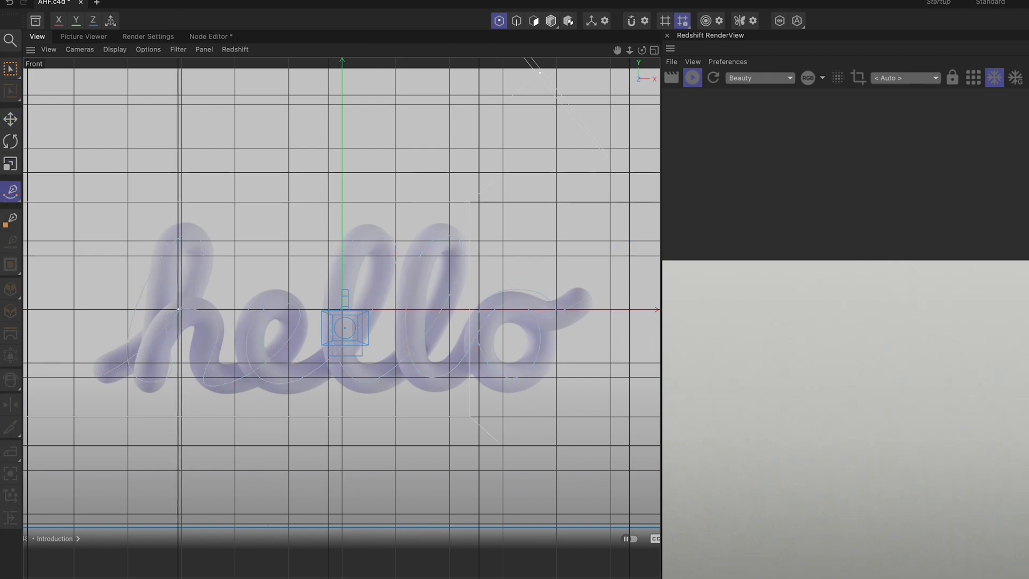
Refine the tangent handles of the spline points at the tops of the h and the first l.
{"action": "left_click", "coordinate": [191, 235]}
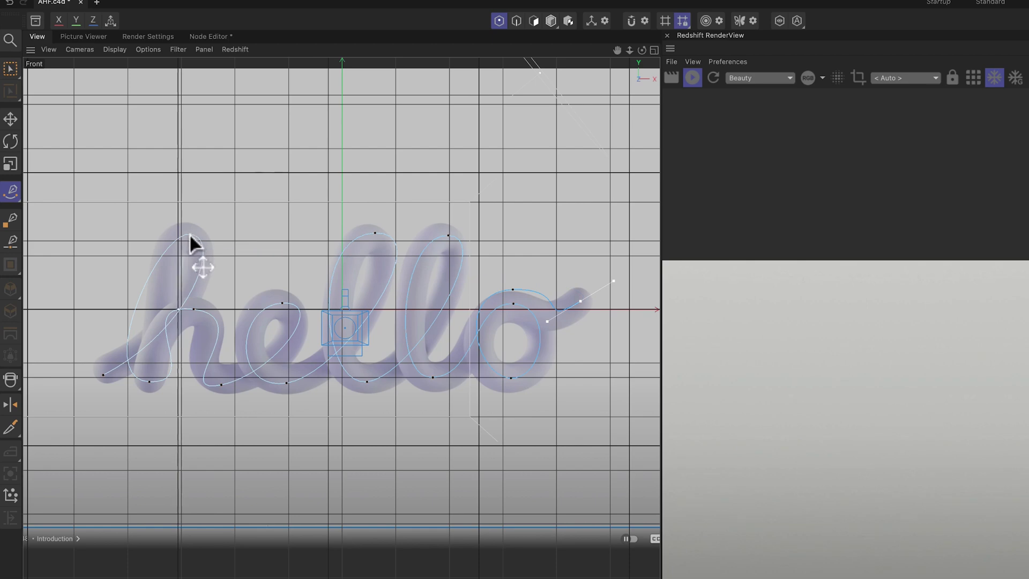
{"action": "mouse_move", "coordinate": [215, 238]}
{"action": "left_mouse_down"}
{"action": "mouse_move", "coordinate": [231, 232]}
{"action": "mouse_move", "coordinate": [218, 235]}
{"action": "left_mouse_up"}
{"action": "left_click", "coordinate": [376, 233]}
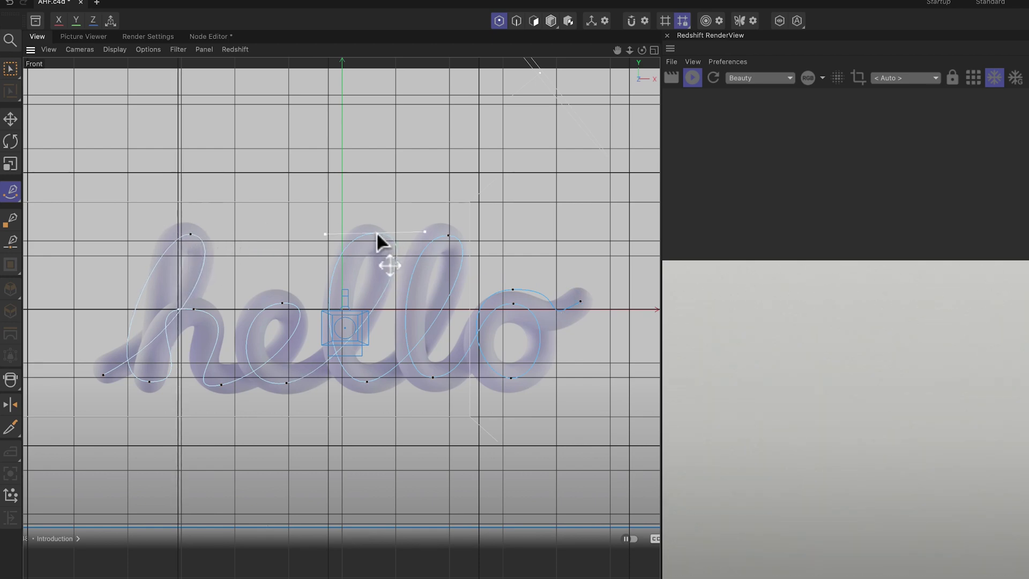
{"action": "left_click_drag", "start_coordinate": [415, 233], "coordinate": [414, 235]}
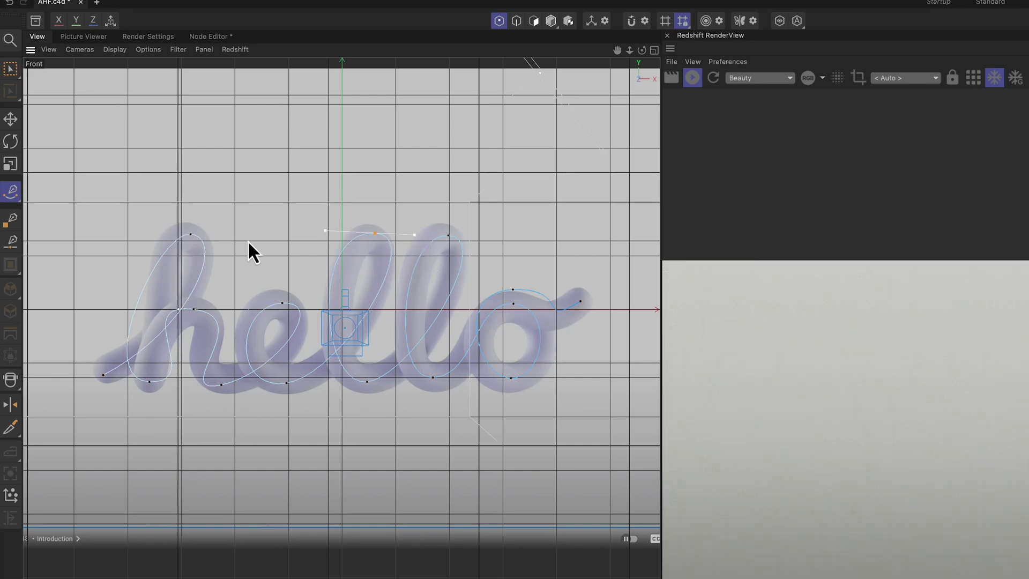
{"action": "left_click", "coordinate": [148, 380]}
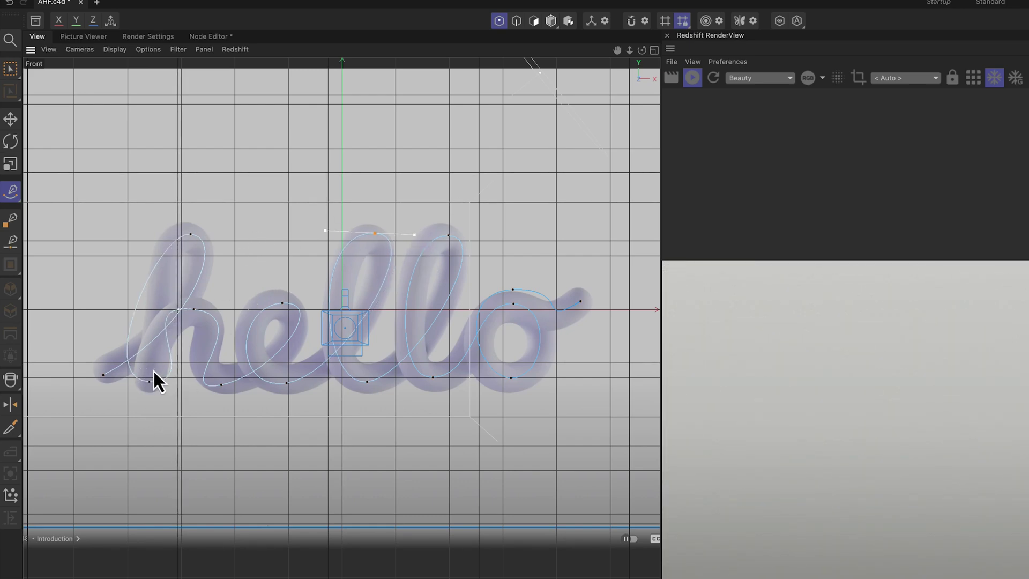
Switch to the maximized Perspective view and angle the tangent at the top of the h in depth.
{"action": "left_click", "coordinate": [654, 54]}
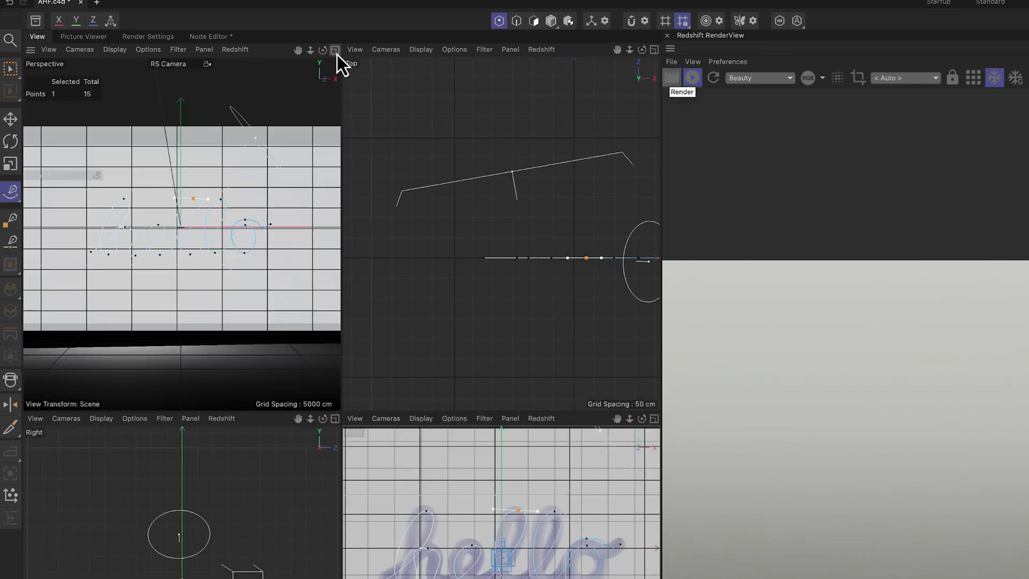
{"action": "left_click", "coordinate": [335, 51]}
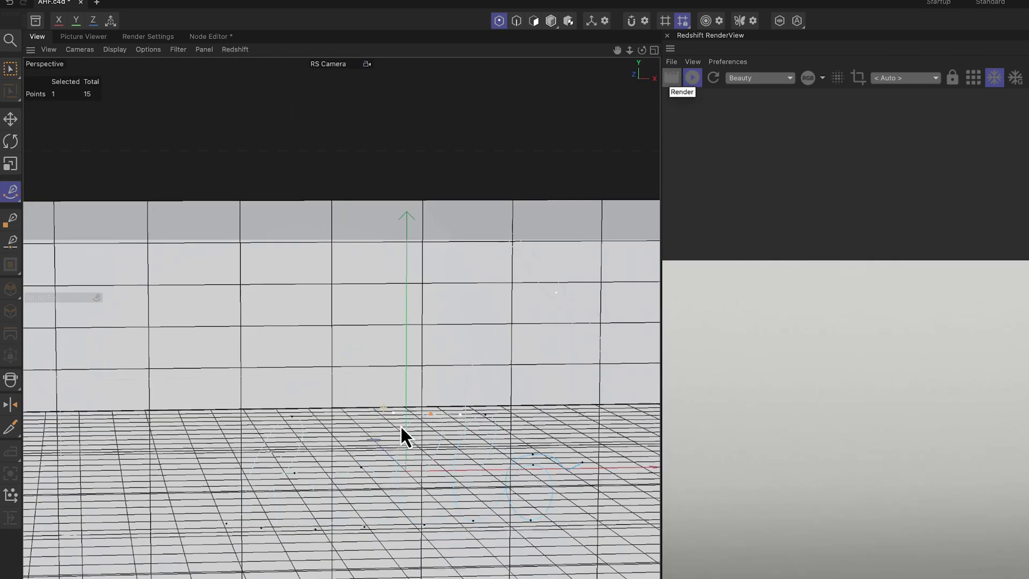
{"action": "left_click_drag", "start_coordinate": [401, 425], "coordinate": [524, 336], "text": "alt"}
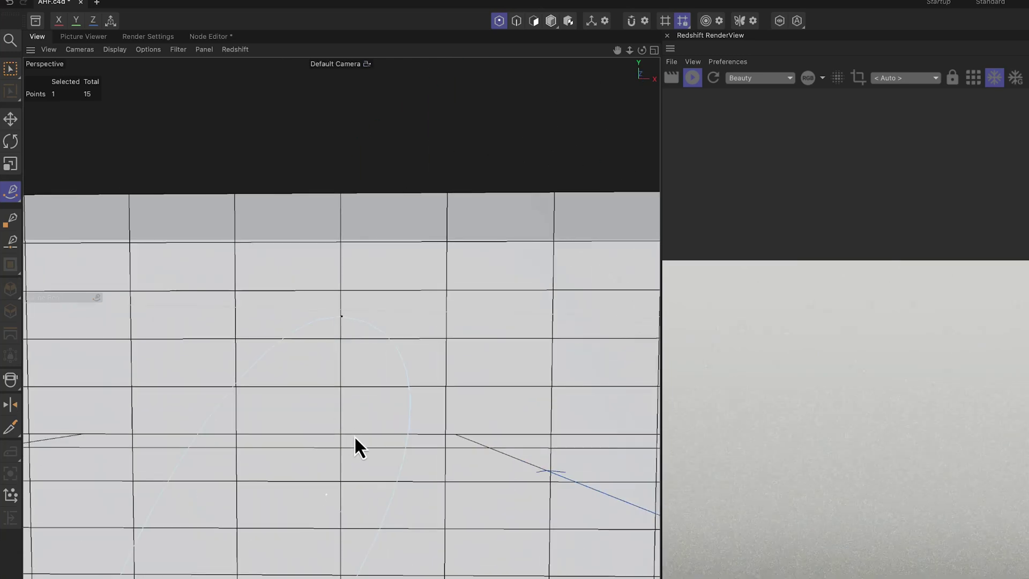
{"action": "left_click_drag", "start_coordinate": [355, 436], "coordinate": [538, 464], "text": "alt"}
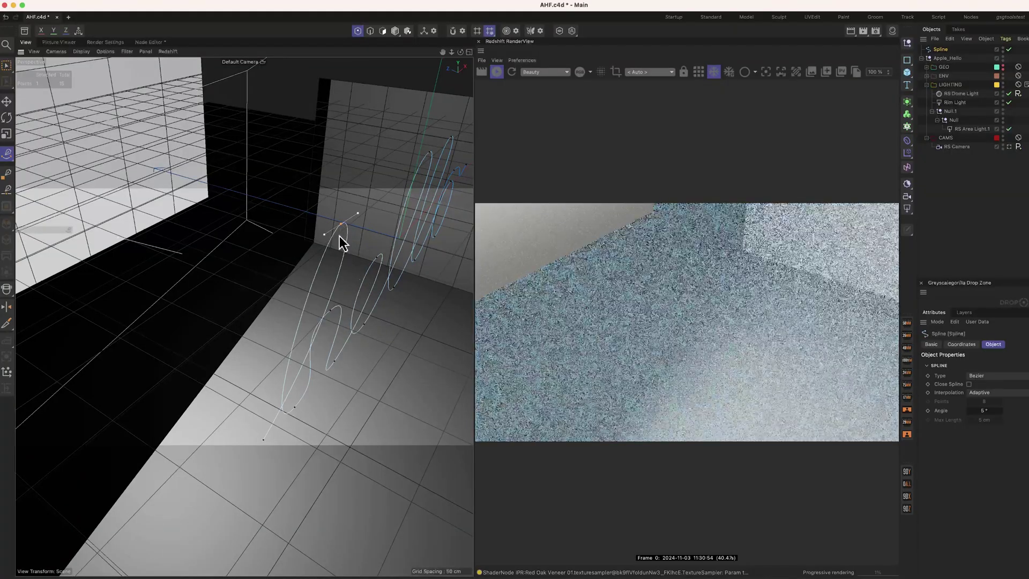
{"action": "left_click_drag", "start_coordinate": [324, 235], "coordinate": [353, 257]}
Move the spline's start point in depth with the Move tool and adjust the tangents at the h's lower point.
{"action": "left_click", "coordinate": [264, 438]}
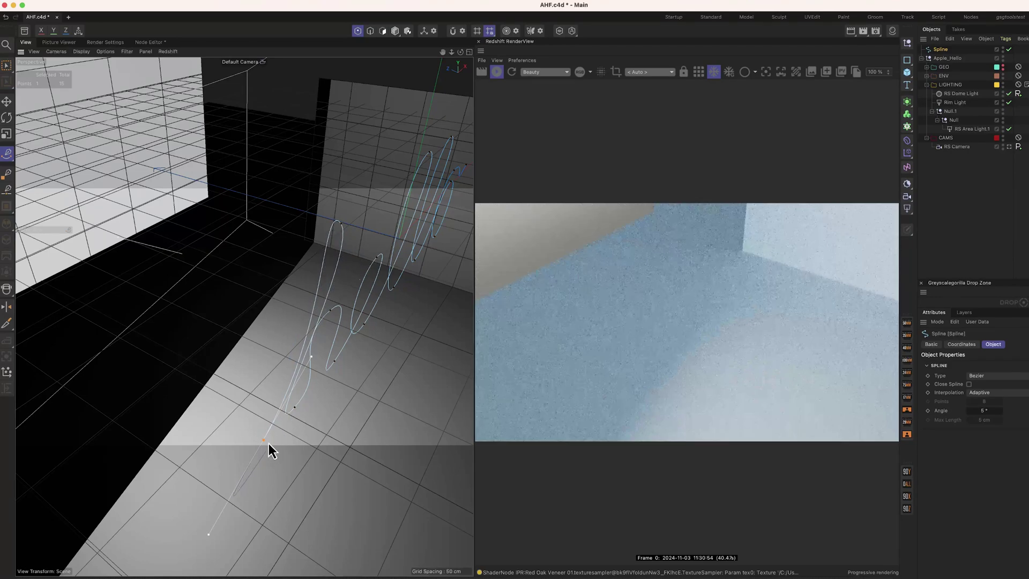
{"action": "key", "text": "e"}
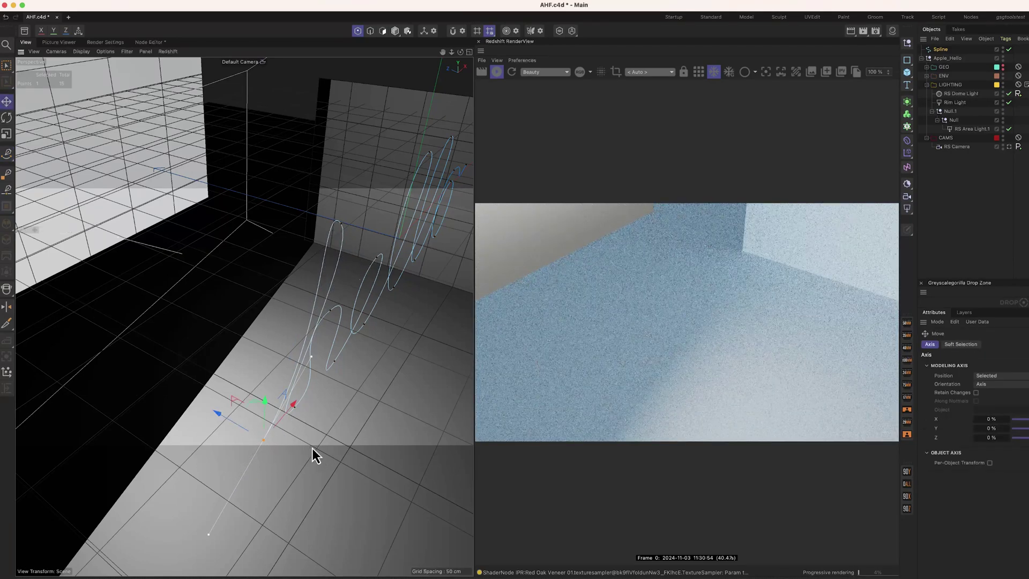
{"action": "left_click_drag", "start_coordinate": [314, 455], "coordinate": [228, 420]}
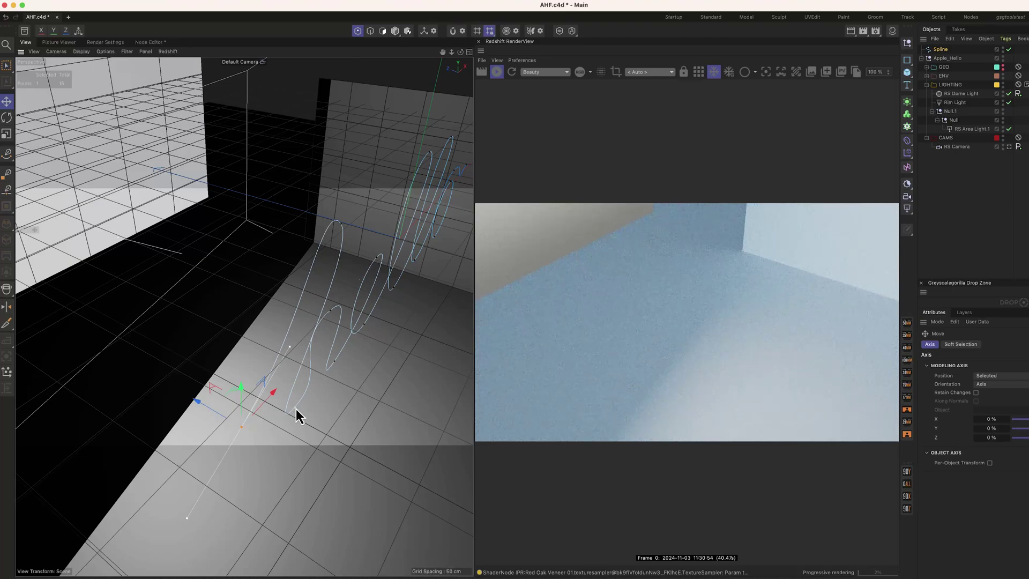
{"action": "left_click", "coordinate": [296, 410]}
{"action": "left_click_drag", "start_coordinate": [266, 441], "coordinate": [261, 392]}
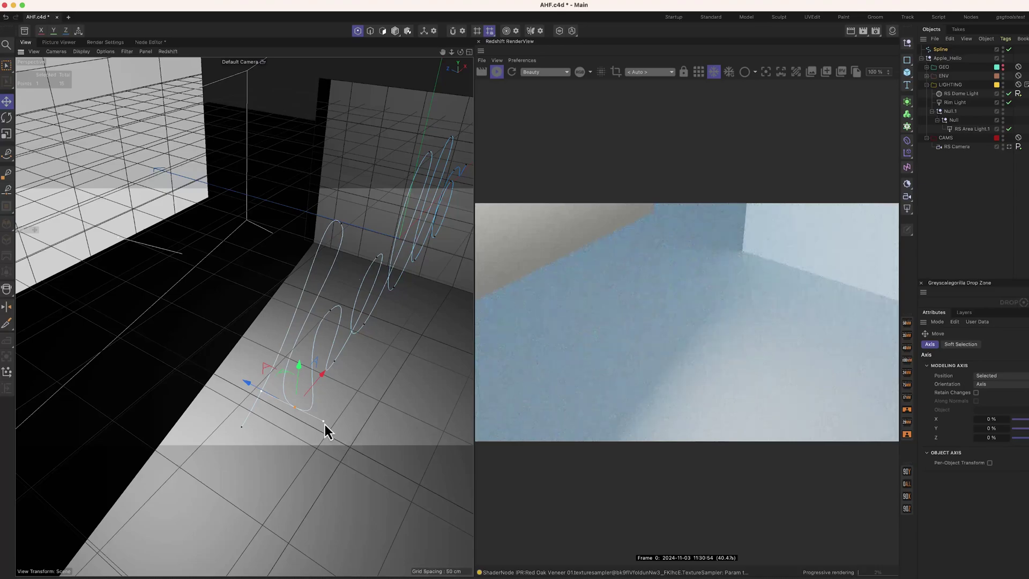
{"action": "mouse_move", "coordinate": [325, 424]}
{"action": "left_mouse_down"}
{"action": "mouse_move", "coordinate": [333, 426]}
{"action": "mouse_move", "coordinate": [326, 421]}
{"action": "left_mouse_up"}
Offset the top and bottom points of the e in depth so the spline's strokes separate where they cross.
{"action": "left_click_drag", "start_coordinate": [324, 375], "coordinate": [338, 375], "text": "alt"}
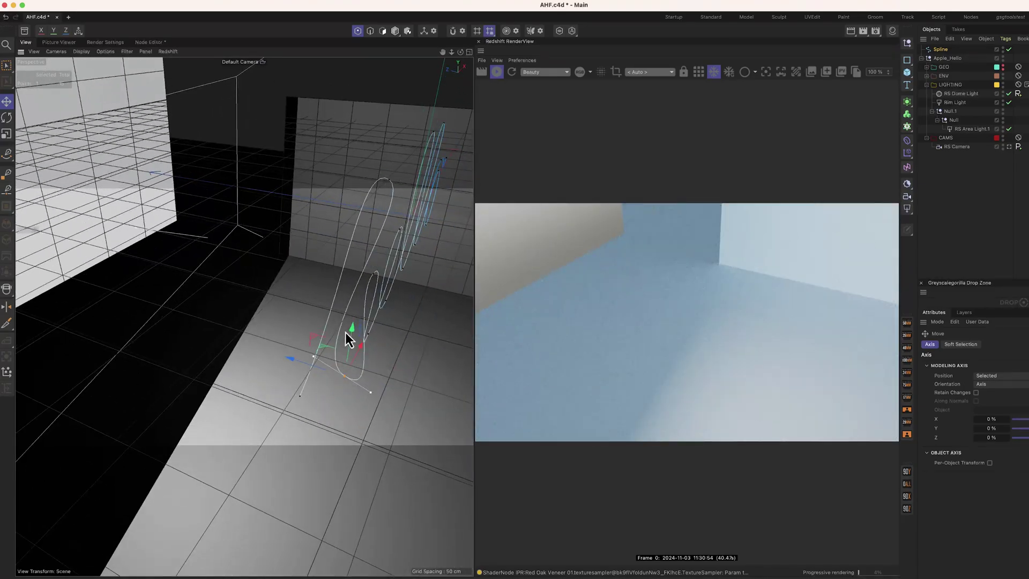
{"action": "mouse_move", "coordinate": [361, 340]}
{"action": "left_mouse_down", "text": "alt"}
{"action": "mouse_move", "coordinate": [331, 349]}
{"action": "mouse_move", "coordinate": [359, 353]}
{"action": "left_mouse_up", "text": "alt"}
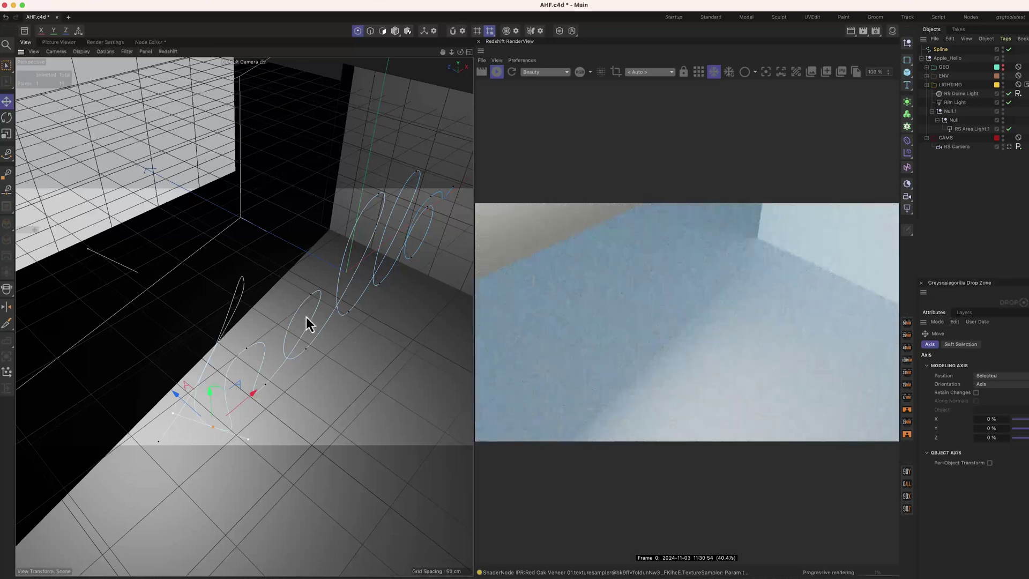
{"action": "left_click_drag", "start_coordinate": [312, 295], "coordinate": [321, 271]}
{"action": "mouse_move", "coordinate": [308, 354]}
{"action": "left_mouse_down"}
{"action": "mouse_move", "coordinate": [285, 338]}
{"action": "mouse_move", "coordinate": [315, 352]}
{"action": "left_mouse_up"}
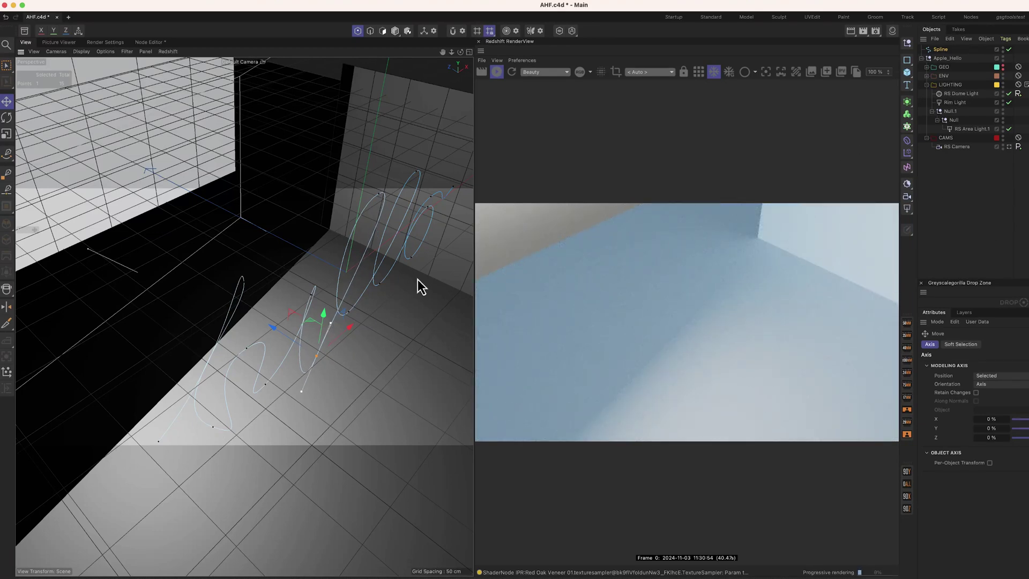
Disable the traced Spline, expand the GEO group and make its finished lettering visible again.
{"action": "left_click", "coordinate": [962, 49]}
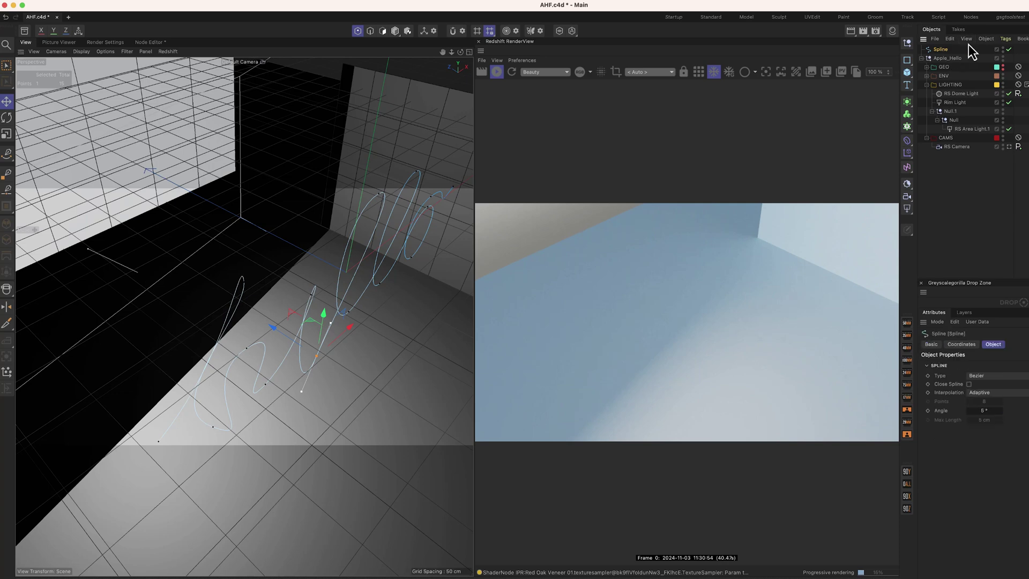
{"action": "left_click", "coordinate": [1009, 50]}
{"action": "left_click", "coordinate": [946, 60]}
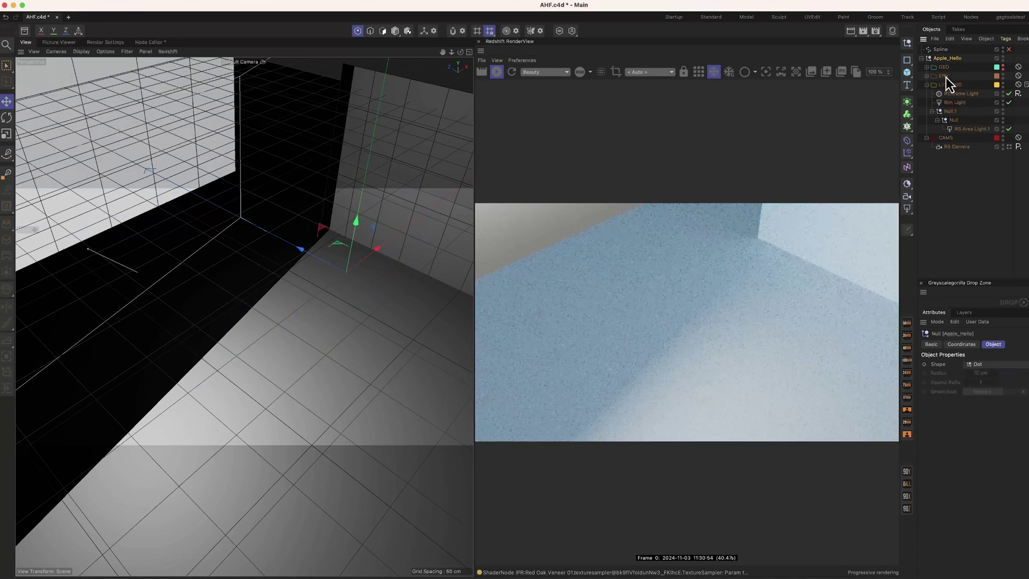
{"action": "left_click", "coordinate": [926, 67]}
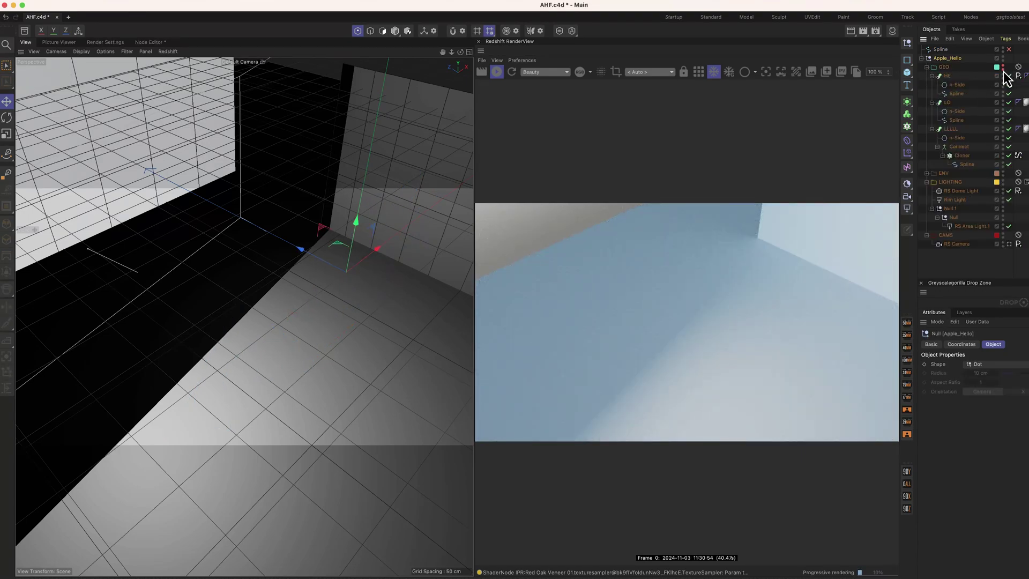
{"action": "left_click", "coordinate": [1003, 68]}
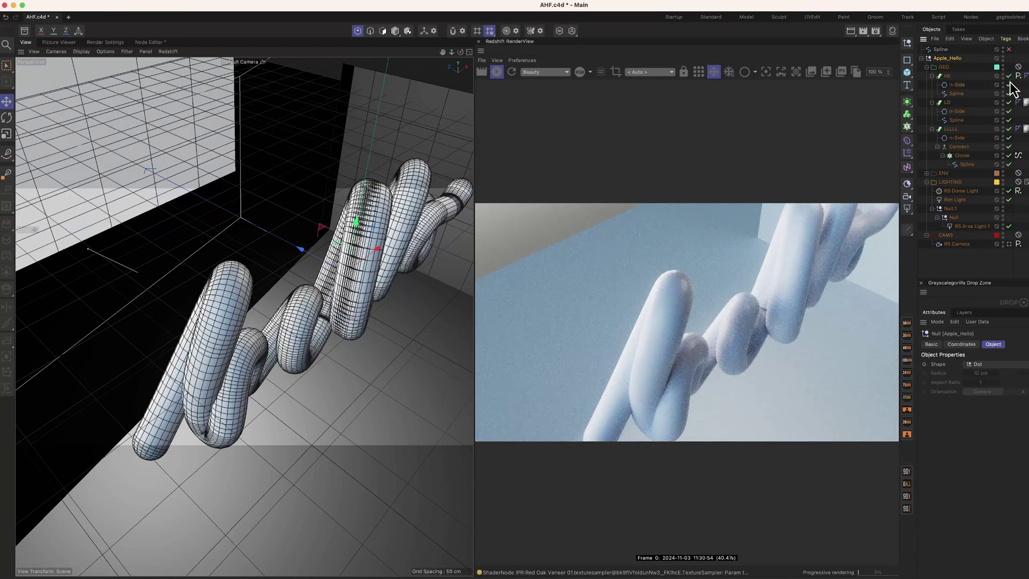
Toggle the n-Side profiles of the HE and LO sweeps off and back on, and examine the tubes' overlaps from several angles.
{"action": "left_click", "coordinate": [1009, 84]}
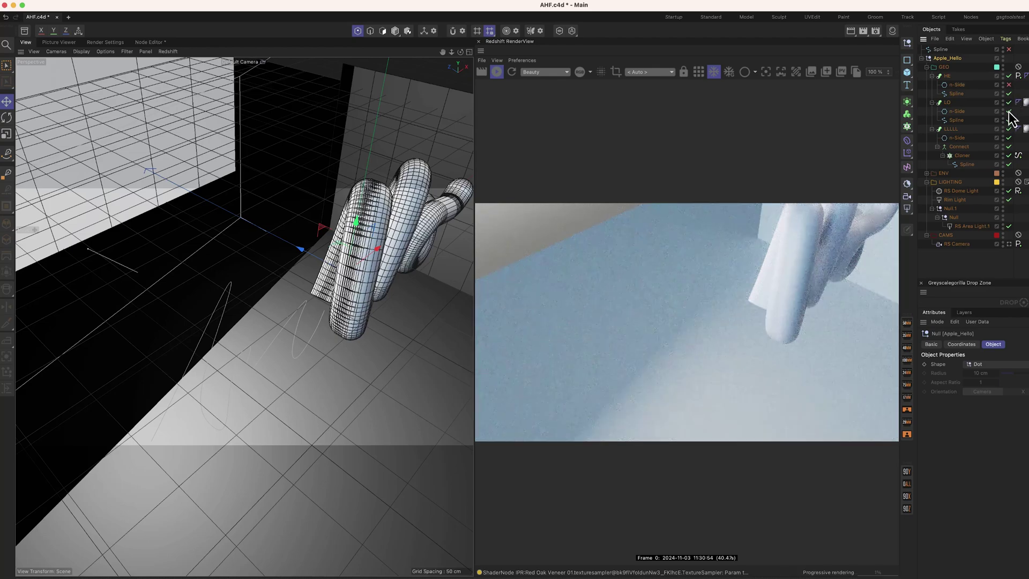
{"action": "left_click", "coordinate": [1008, 111]}
{"action": "left_click", "coordinate": [1009, 111]}
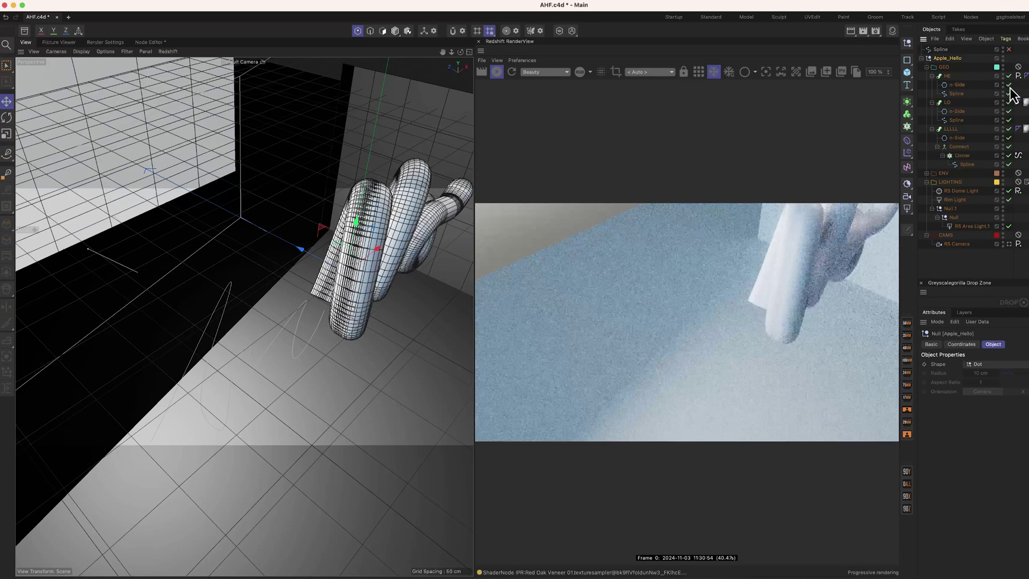
{"action": "left_click", "coordinate": [1009, 84]}
{"action": "left_click_drag", "start_coordinate": [337, 349], "coordinate": [255, 346], "text": "alt"}
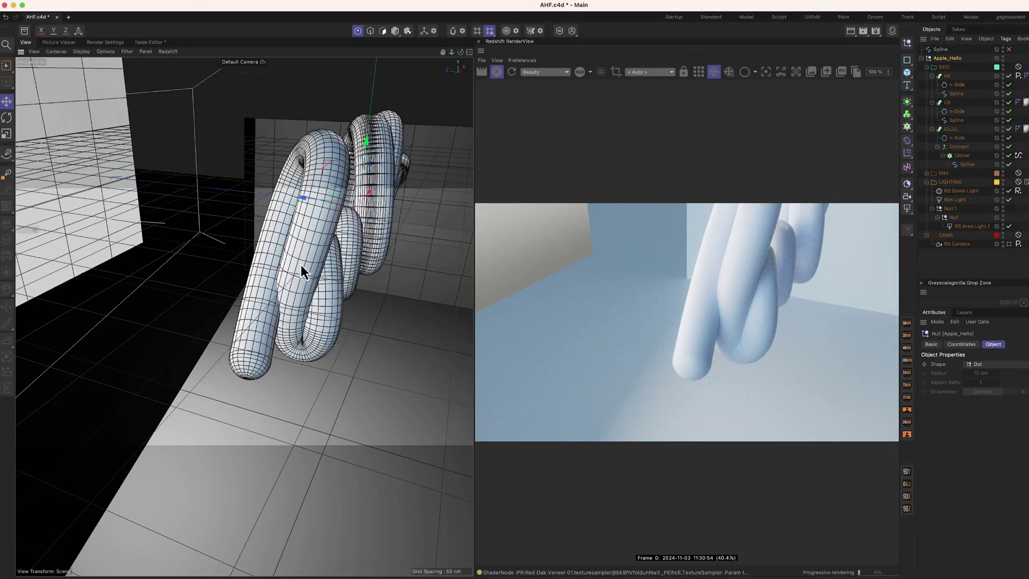
{"action": "left_click_drag", "start_coordinate": [316, 331], "coordinate": [221, 297], "text": "alt"}
{"action": "left_click_drag", "start_coordinate": [223, 298], "coordinate": [453, 320], "text": "alt"}
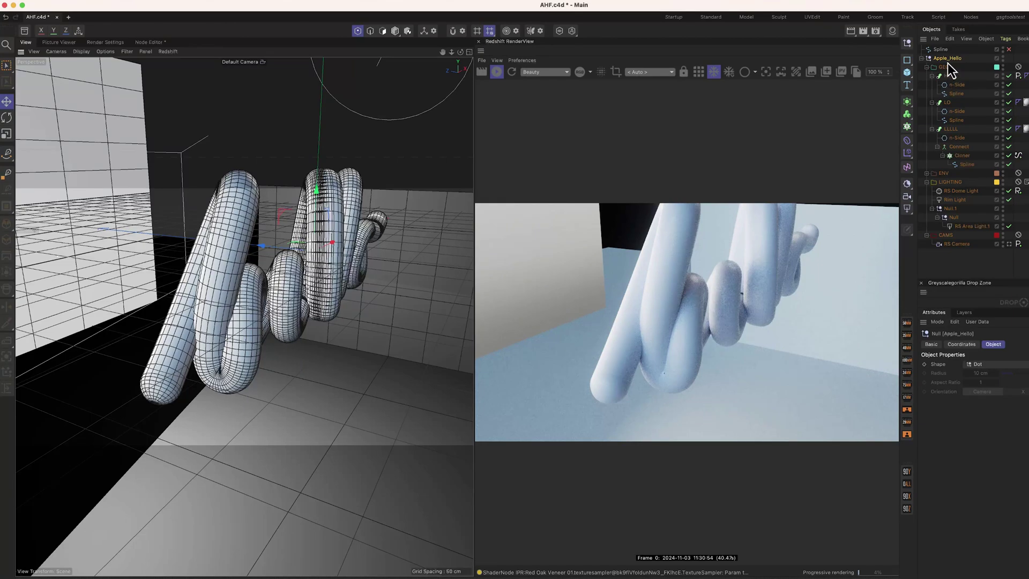
{"action": "left_click_drag", "start_coordinate": [290, 324], "coordinate": [210, 290], "text": "alt"}
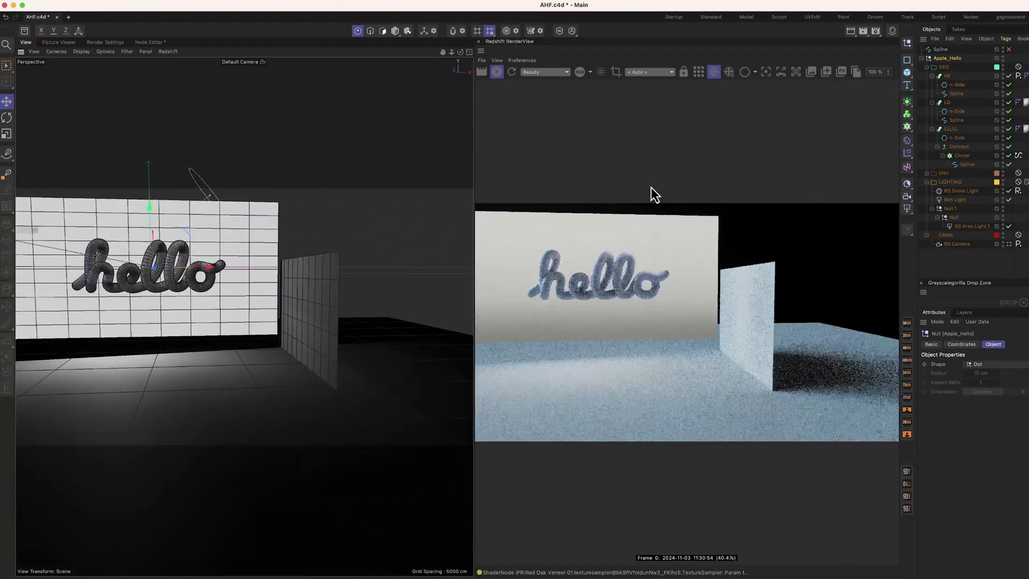
Preview the lettering's stretch animation through the RS Camera, and return to the default camera.
{"action": "left_click", "coordinate": [1010, 245]}
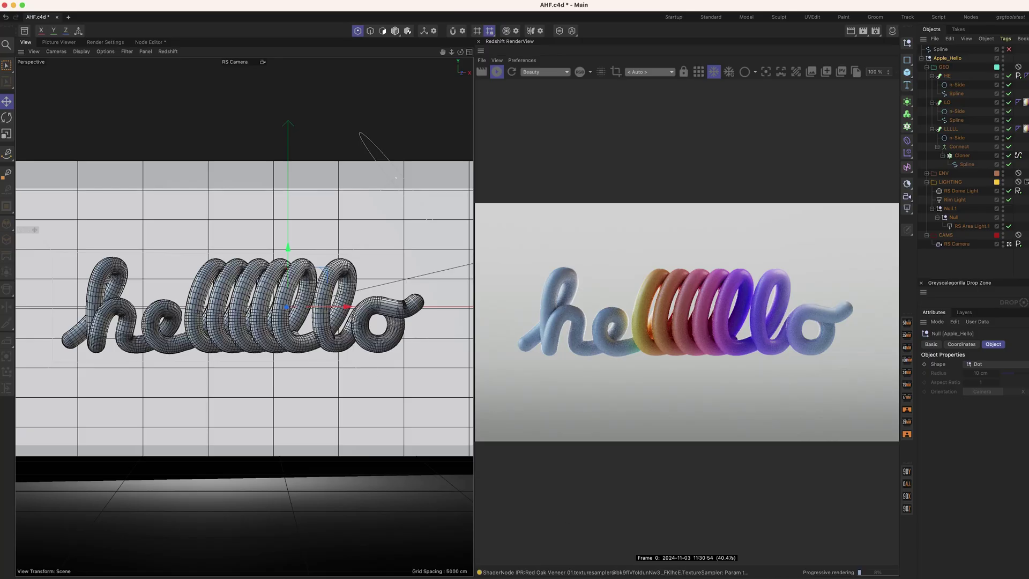
{"action": "left_click_drag", "start_coordinate": [348, 306], "coordinate": [383, 307]}
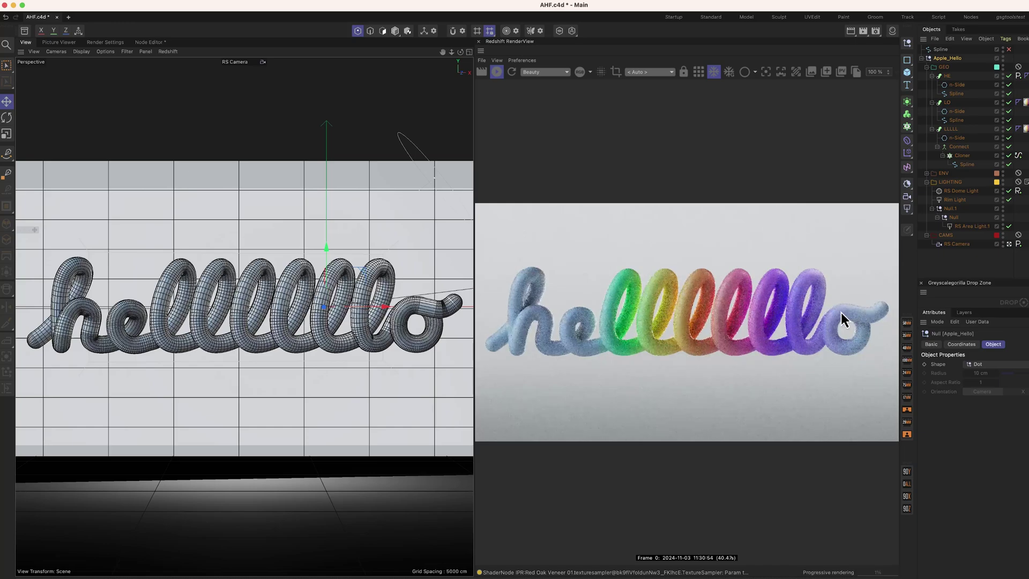
{"action": "left_click", "coordinate": [1009, 244]}
Examine the back of the tubes, checking the joins between the coloured l's at frame 41 from o to h.
{"action": "left_click_drag", "start_coordinate": [142, 301], "coordinate": [385, 362], "text": "alt"}
{"action": "left_click_drag", "start_coordinate": [249, 341], "coordinate": [326, 268], "text": "alt"}
{"action": "scroll", "coordinate": [318, 294], "scroll_direction": "up", "scroll_amount": 10}
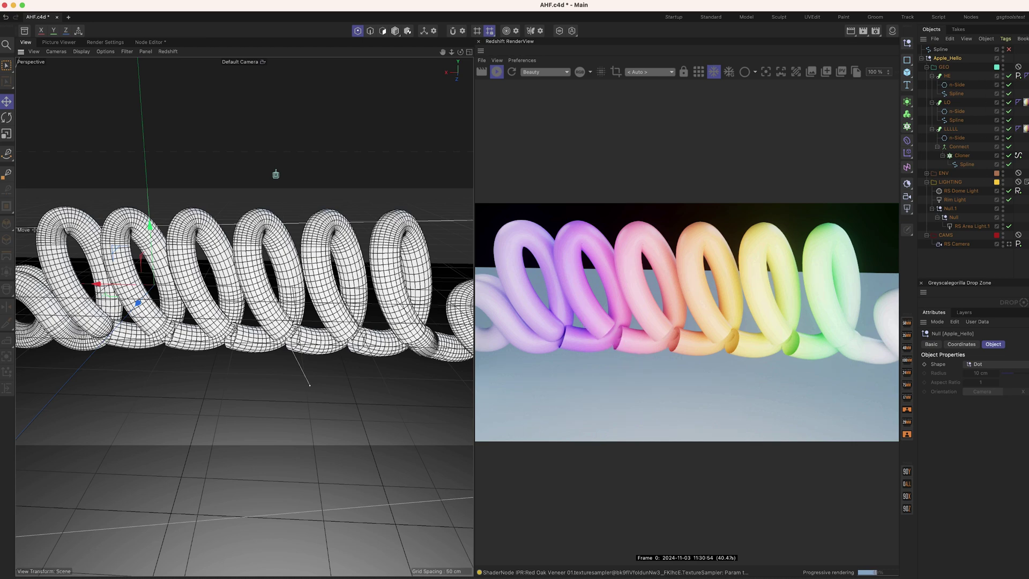
{"action": "left_click_drag", "start_coordinate": [404, 317], "coordinate": [136, 317]}
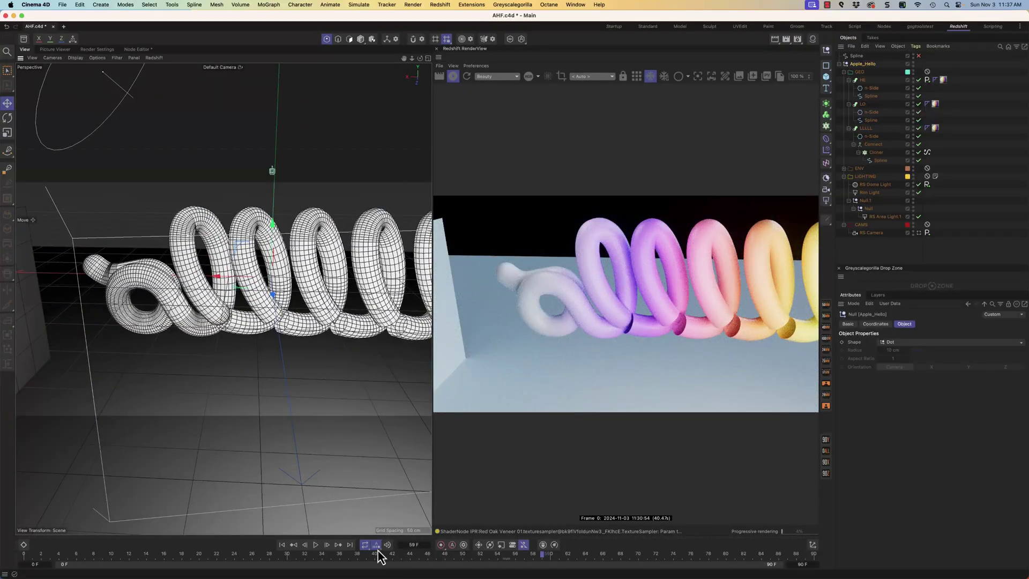
{"action": "mouse_move", "coordinate": [379, 553]}
{"action": "left_mouse_down"}
{"action": "mouse_move", "coordinate": [260, 568]}
{"action": "mouse_move", "coordinate": [413, 568]}
{"action": "mouse_move", "coordinate": [246, 565]}
{"action": "mouse_move", "coordinate": [326, 570]}
{"action": "mouse_move", "coordinate": [249, 568]}
{"action": "mouse_move", "coordinate": [251, 576]}
{"action": "mouse_move", "coordinate": [385, 570]}
{"action": "left_mouse_up"}
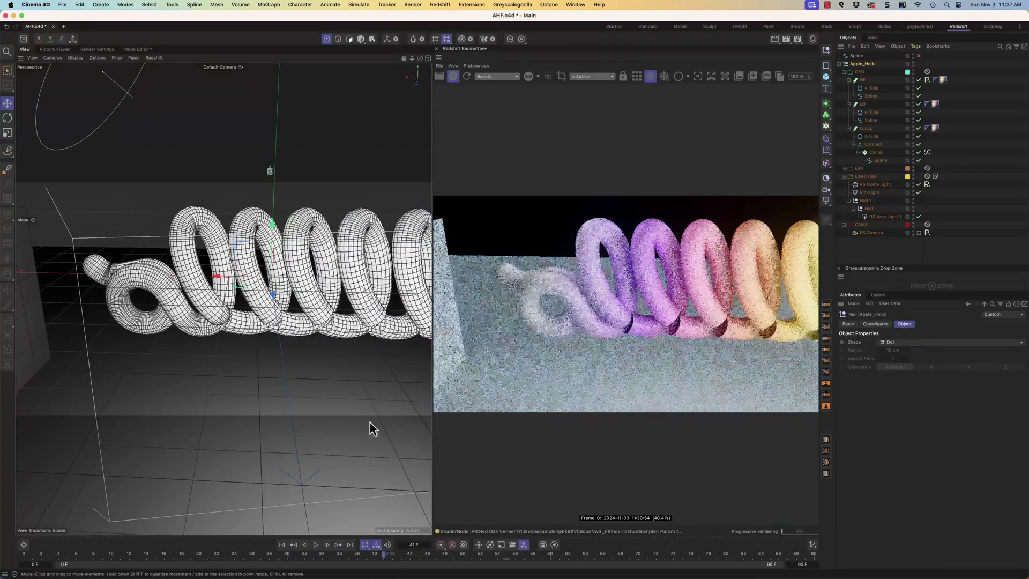
{"action": "middle_click_drag", "start_coordinate": [396, 353], "coordinate": [223, 315], "text": "alt"}
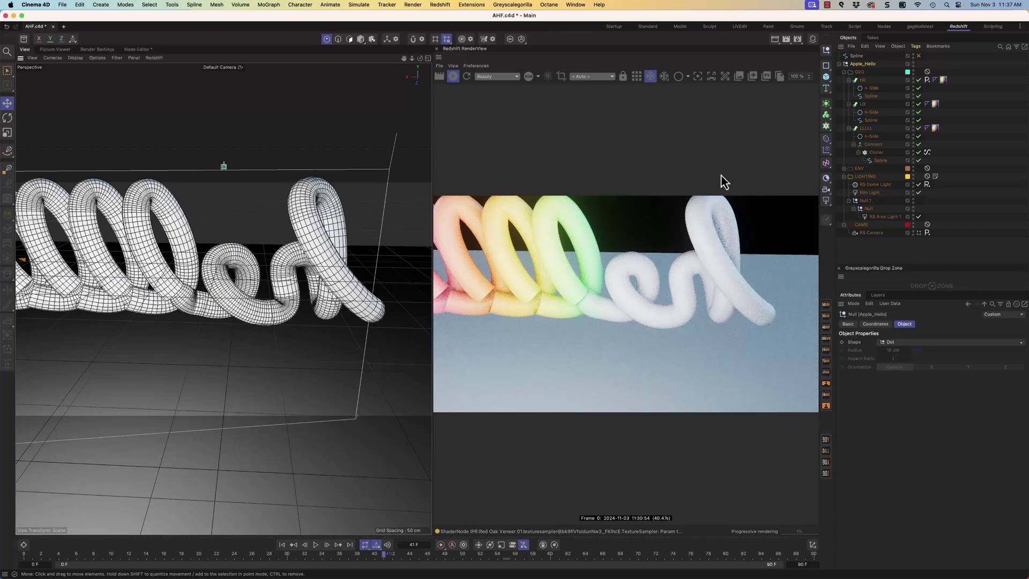
Return to the RS Camera view, hide the LO and LLLLL sweeps, and scrub back to frame 25 to view HE alone.
{"action": "left_click", "coordinate": [919, 233]}
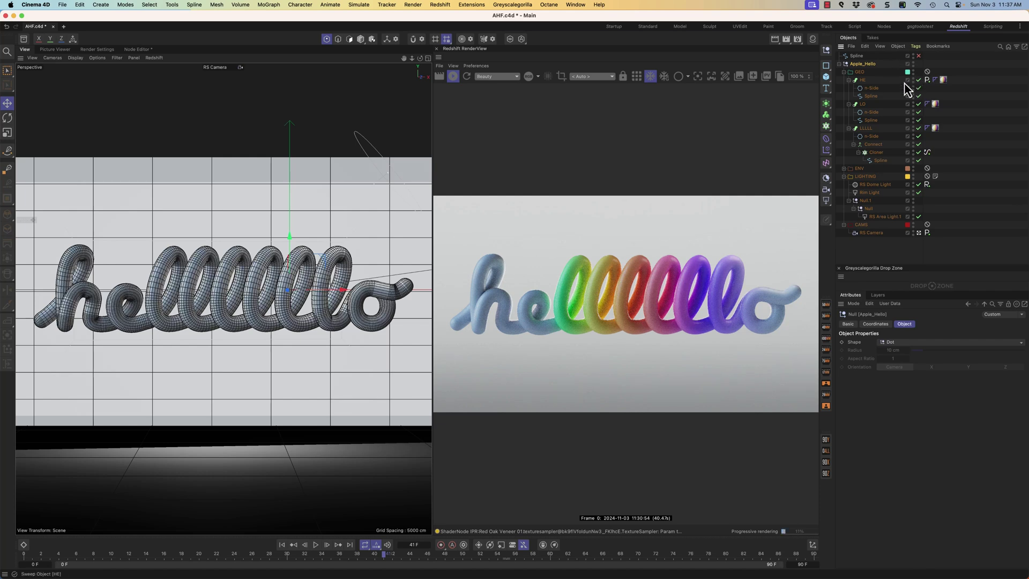
{"action": "left_click", "coordinate": [913, 105]}
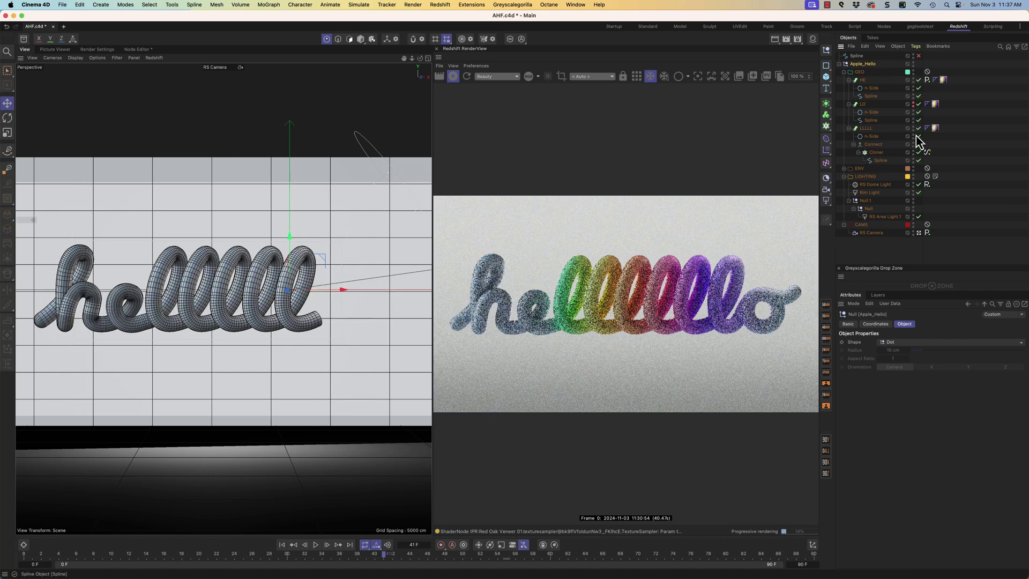
{"action": "left_click", "coordinate": [913, 129]}
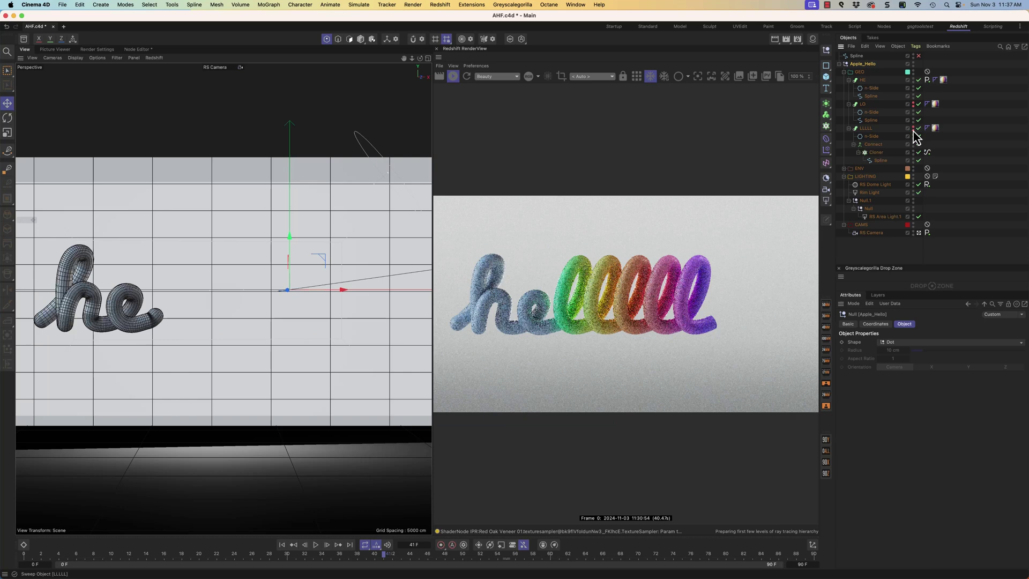
{"action": "left_click", "coordinate": [864, 80]}
{"action": "left_click_drag", "start_coordinate": [305, 558], "coordinate": [239, 564]}
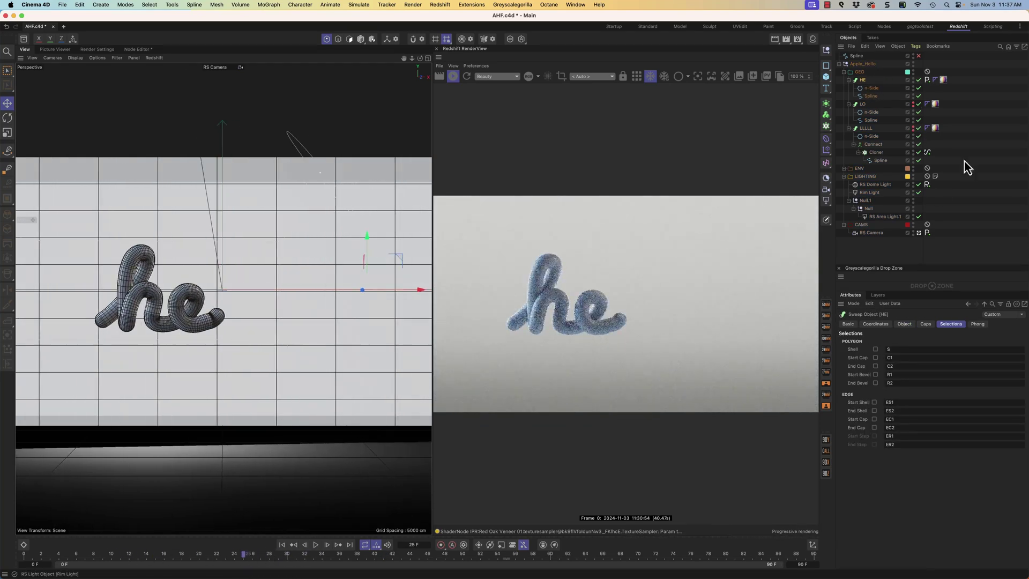
Leave the RS Camera and examine the isolated HE tube from an angle while scrubbing to frame 29.
{"action": "left_click", "coordinate": [877, 235]}
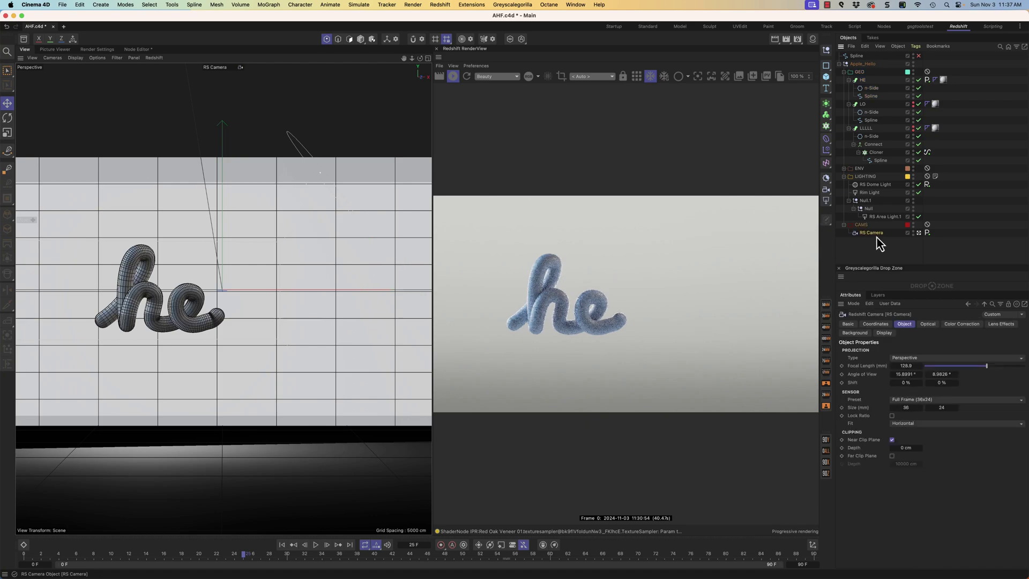
{"action": "left_click", "coordinate": [919, 232]}
{"action": "left_click_drag", "start_coordinate": [180, 300], "coordinate": [373, 287], "text": "alt"}
{"action": "right_click_drag", "start_coordinate": [373, 288], "coordinate": [295, 313], "text": "alt"}
{"action": "left_click_drag", "start_coordinate": [295, 313], "coordinate": [247, 315], "text": "alt"}
{"action": "middle_click_drag", "start_coordinate": [246, 310], "coordinate": [335, 317], "text": "alt"}
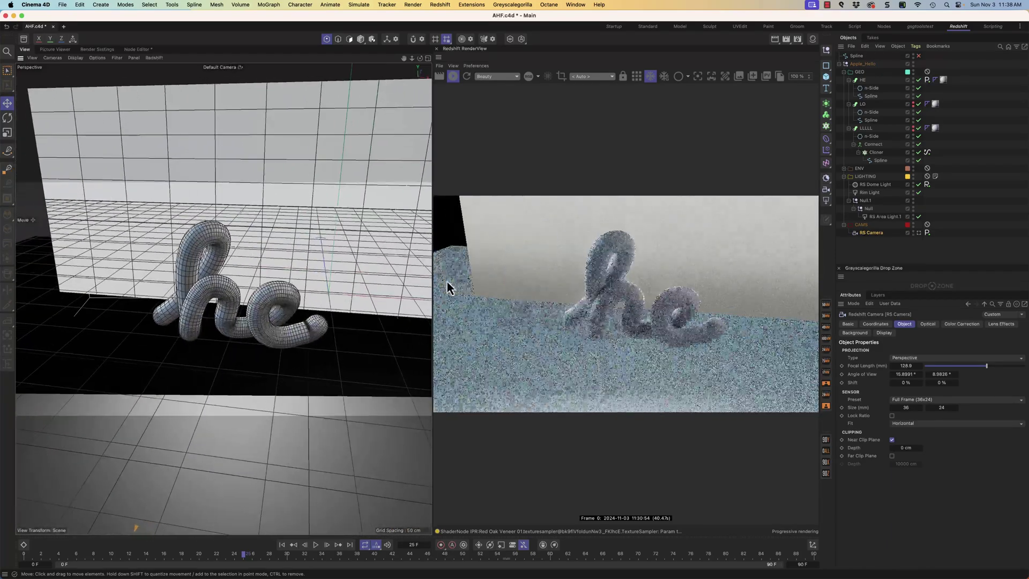
{"action": "left_click_drag", "start_coordinate": [304, 335], "coordinate": [306, 323], "text": "alt"}
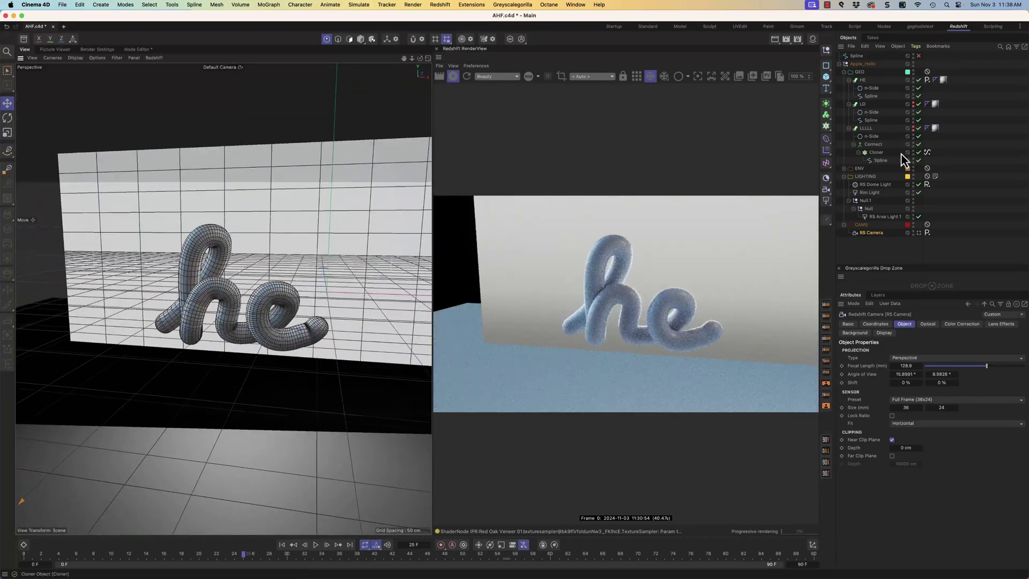
{"action": "left_click", "coordinate": [217, 554]}
{"action": "left_click_drag", "start_coordinate": [199, 569], "coordinate": [279, 572]}
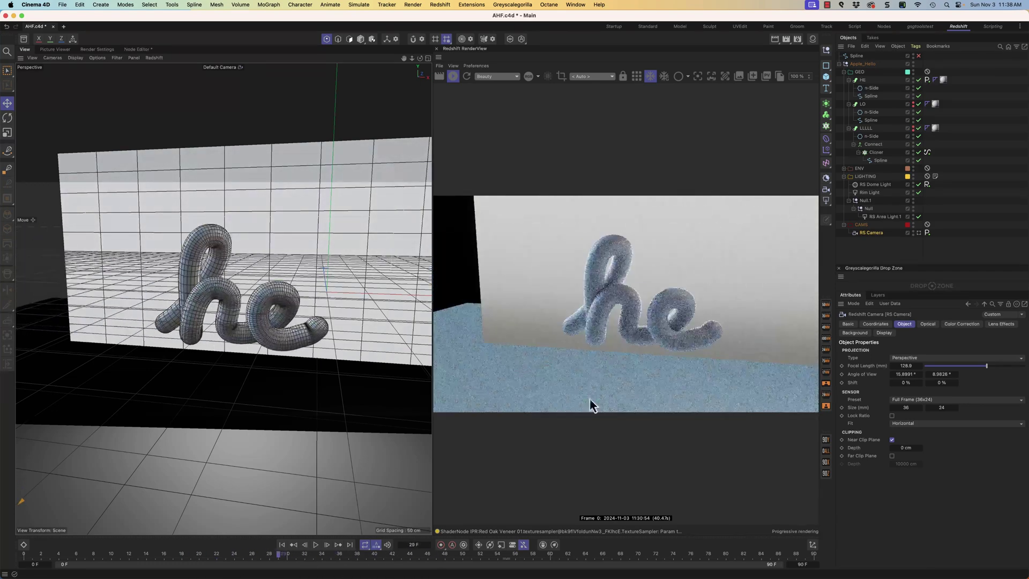
Make the LO sweep visible again, check its motion up to frame 33, and select the HE sweep's Spline.
{"action": "left_click", "coordinate": [914, 107], "text": "alt"}
{"action": "middle_click_drag", "start_coordinate": [360, 342], "coordinate": [186, 323], "text": "alt"}
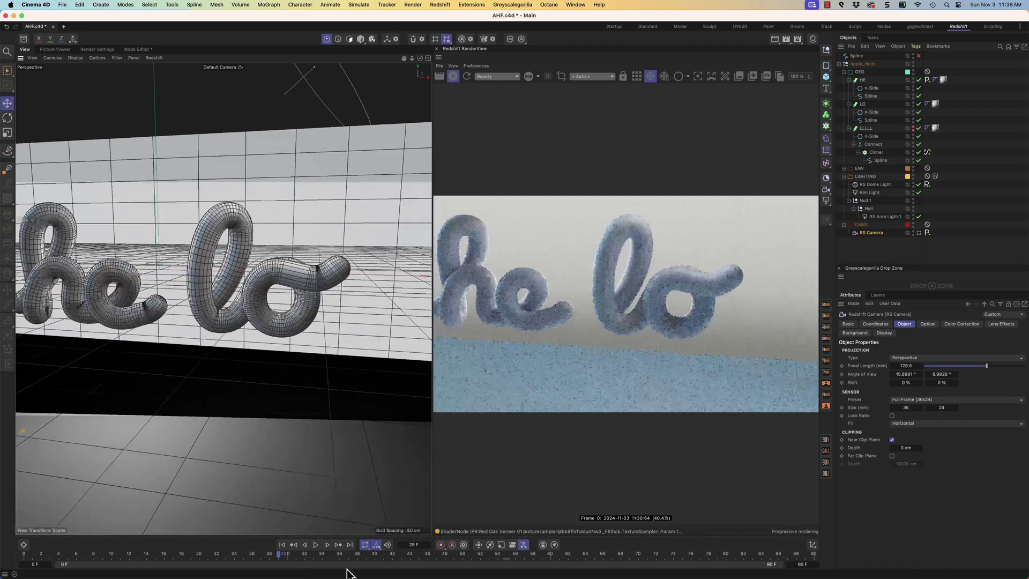
{"action": "left_click_drag", "start_coordinate": [290, 557], "coordinate": [314, 561]}
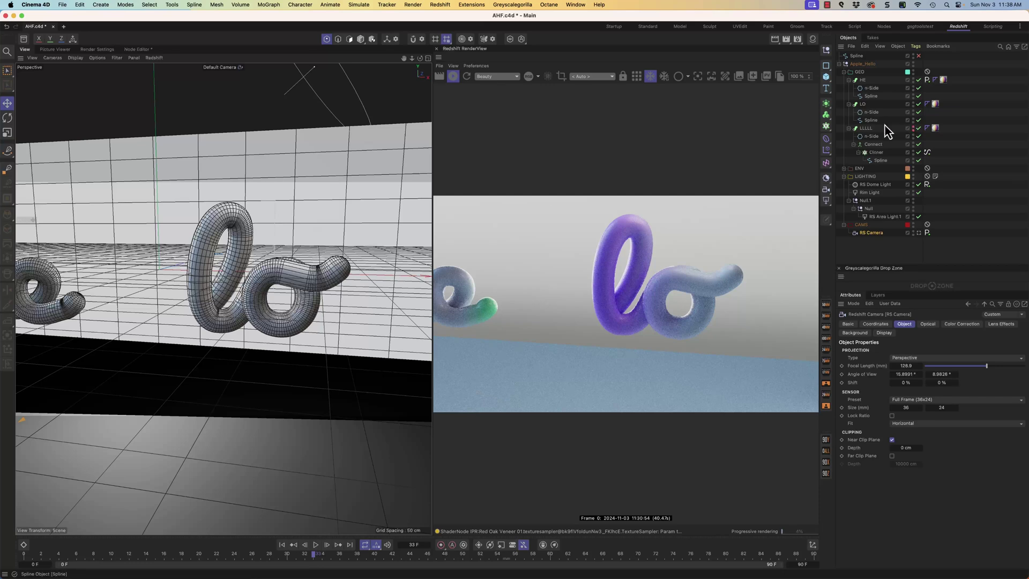
{"action": "left_click", "coordinate": [870, 98]}
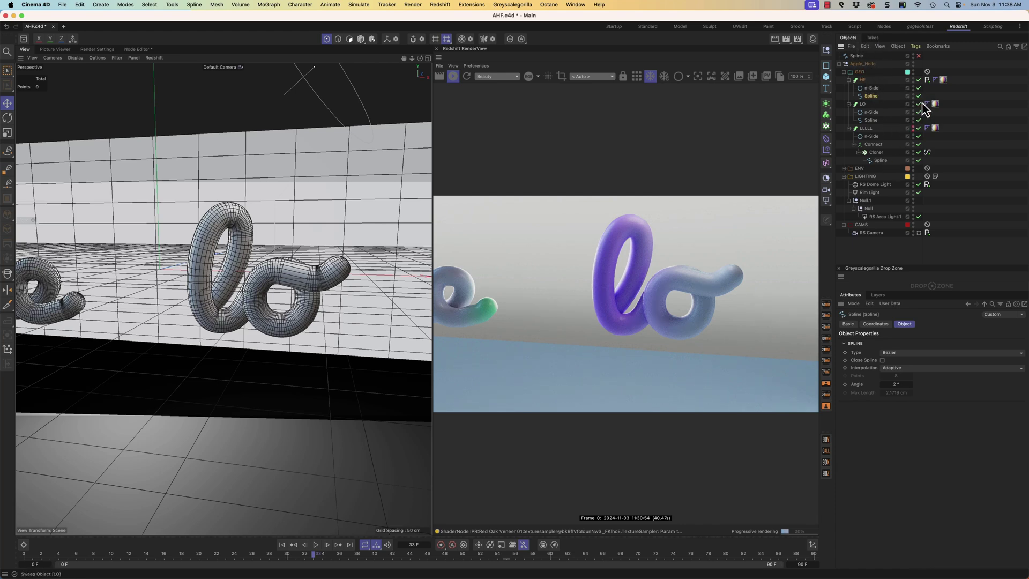
Show the LLLLL sweep again, disable the HE and LO sweeps, and examine the single l loop at frame 23.
{"action": "left_click", "coordinate": [913, 129]}
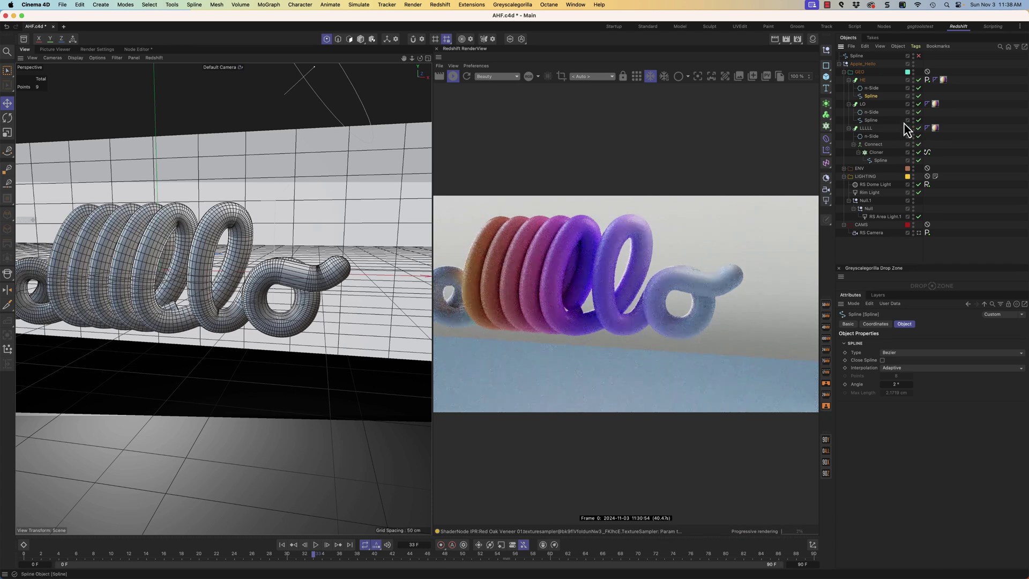
{"action": "left_click", "coordinate": [919, 80]}
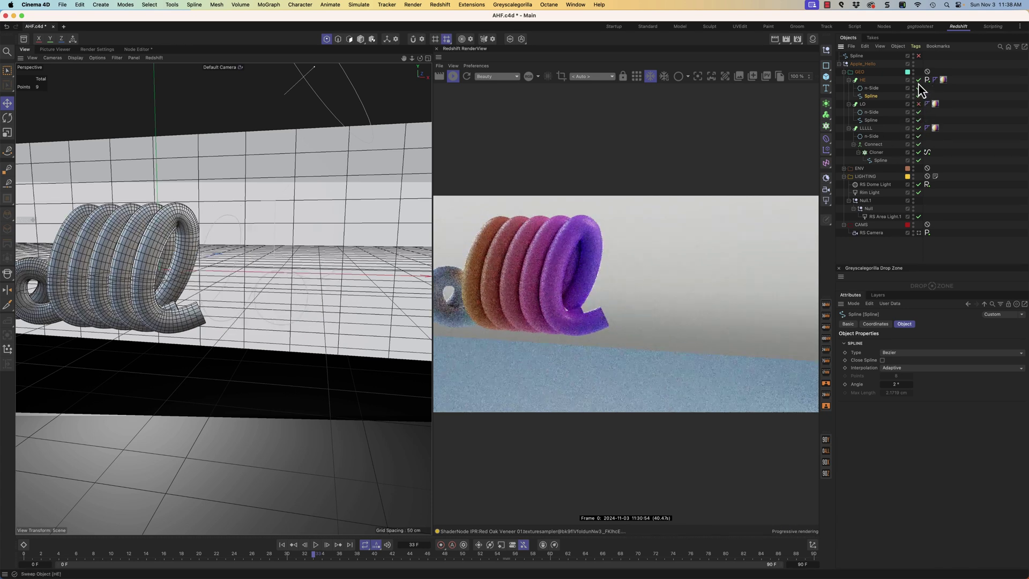
{"action": "left_click", "coordinate": [919, 104]}
{"action": "left_click", "coordinate": [225, 557]}
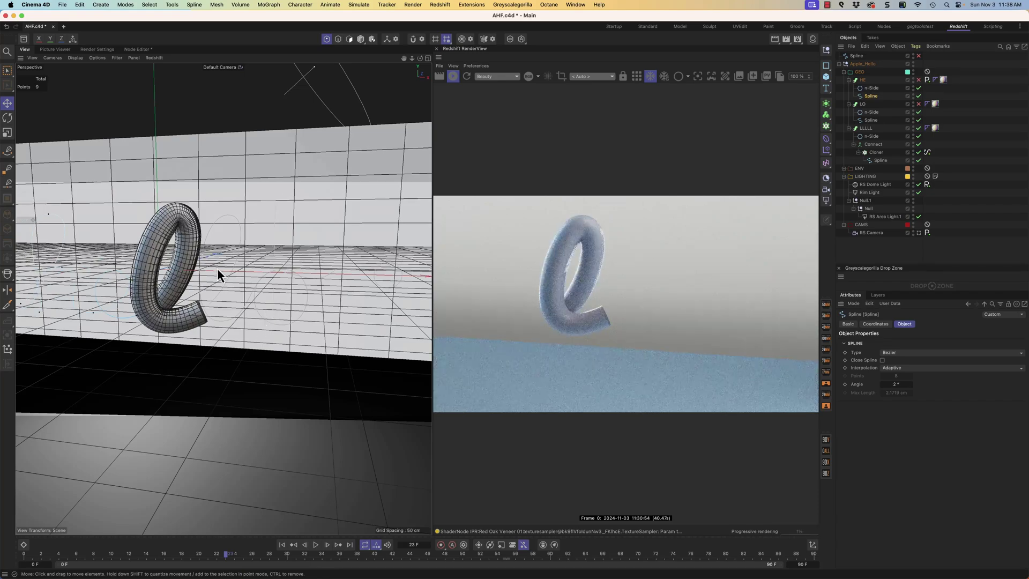
{"action": "left_click_drag", "start_coordinate": [217, 268], "coordinate": [216, 244], "text": "alt"}
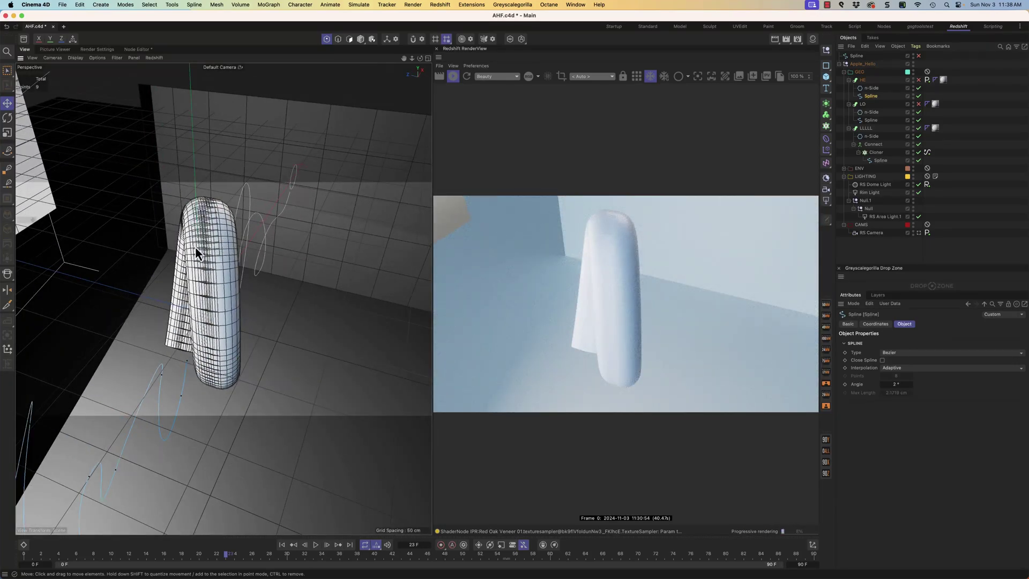
{"action": "left_click_drag", "start_coordinate": [211, 273], "coordinate": [245, 247], "text": "alt"}
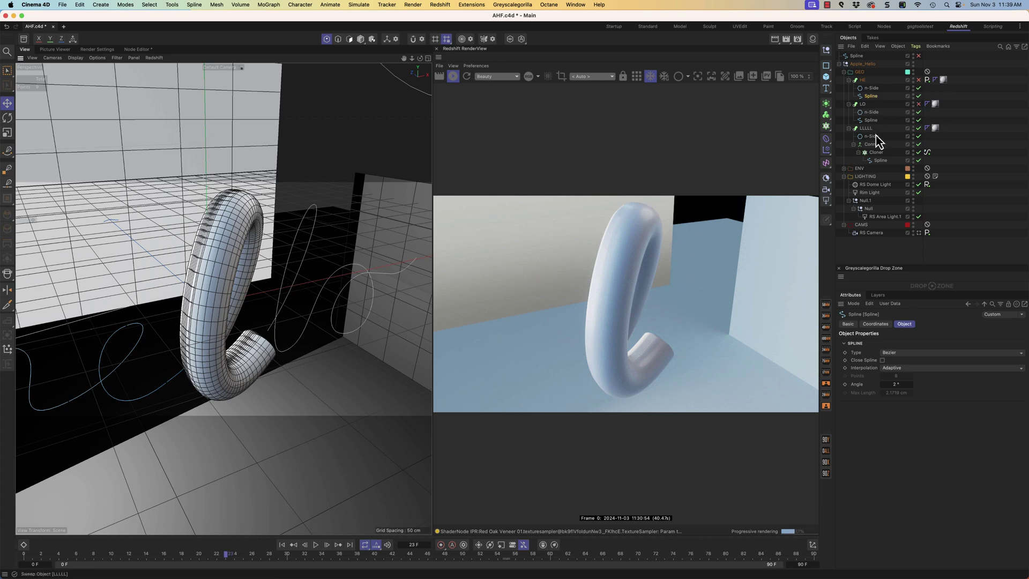
Review the LLLLL Cloner's object settings and examine its spread-out clones at frame 50.
{"action": "left_click", "coordinate": [875, 152]}
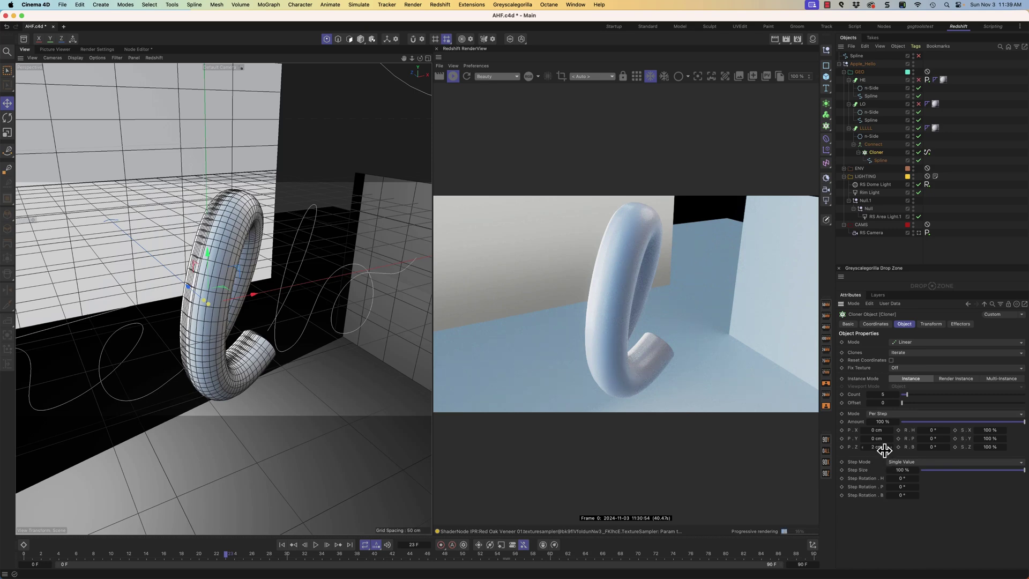
{"action": "left_click_drag", "start_coordinate": [234, 323], "coordinate": [228, 329], "text": "alt"}
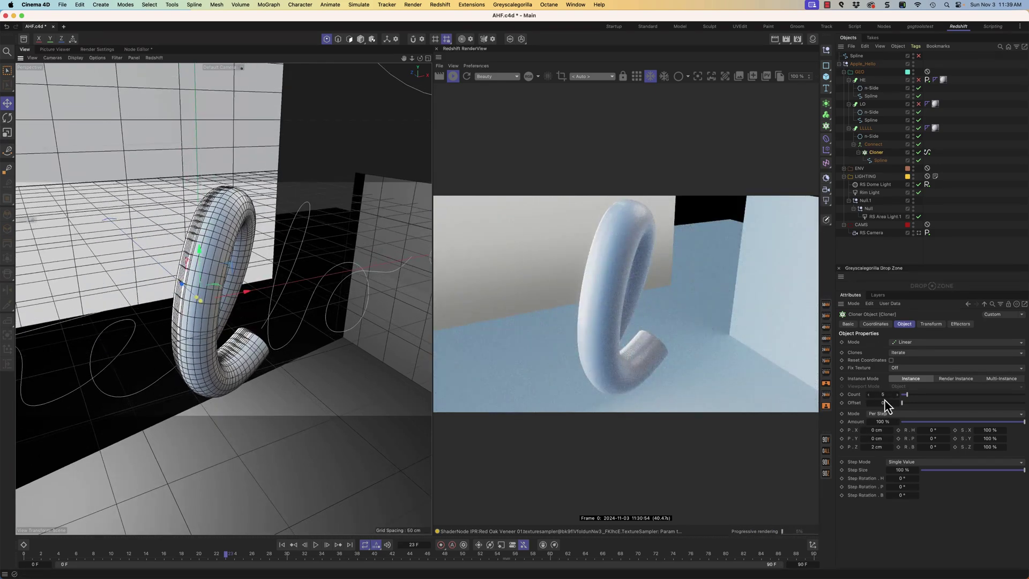
{"action": "left_click_drag", "start_coordinate": [416, 558], "coordinate": [464, 561]}
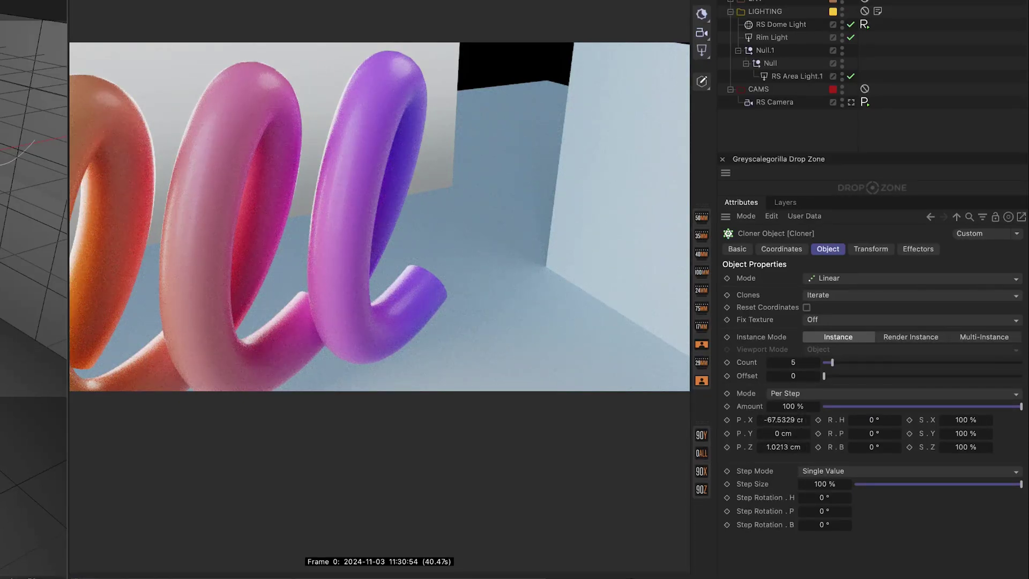
{"action": "left_click_drag", "start_coordinate": [181, 306], "coordinate": [153, 316], "text": "alt"}
{"action": "middle_click_drag", "start_coordinate": [153, 316], "coordinate": [298, 290], "text": "alt"}
{"action": "right_click_drag", "start_coordinate": [297, 289], "coordinate": [238, 298], "text": "alt"}
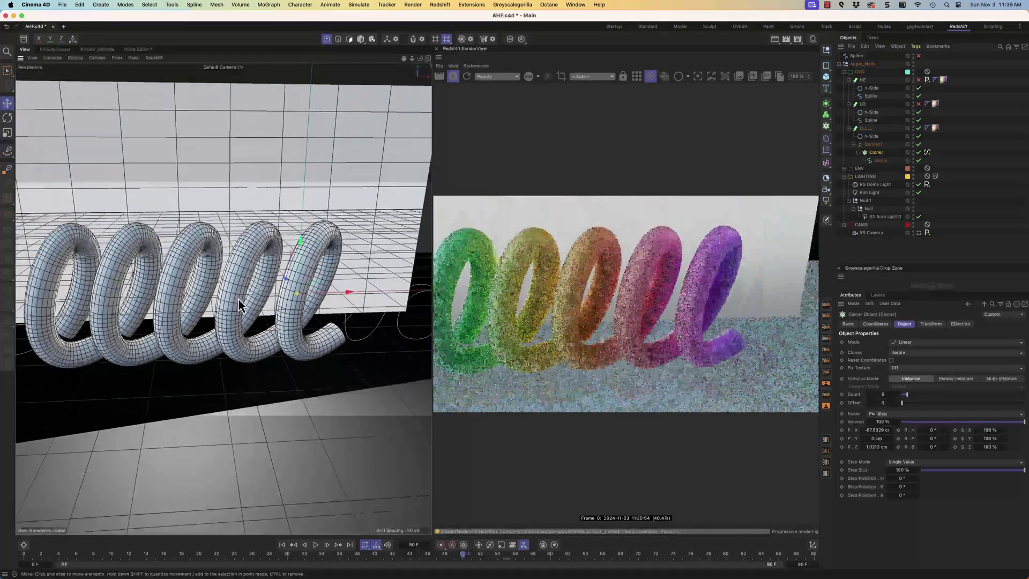
{"action": "mouse_move", "coordinate": [238, 298]}
{"action": "left_mouse_down", "text": "alt"}
{"action": "mouse_move", "coordinate": [217, 295]}
{"action": "mouse_move", "coordinate": [230, 301]}
{"action": "left_mouse_up", "text": "alt"}
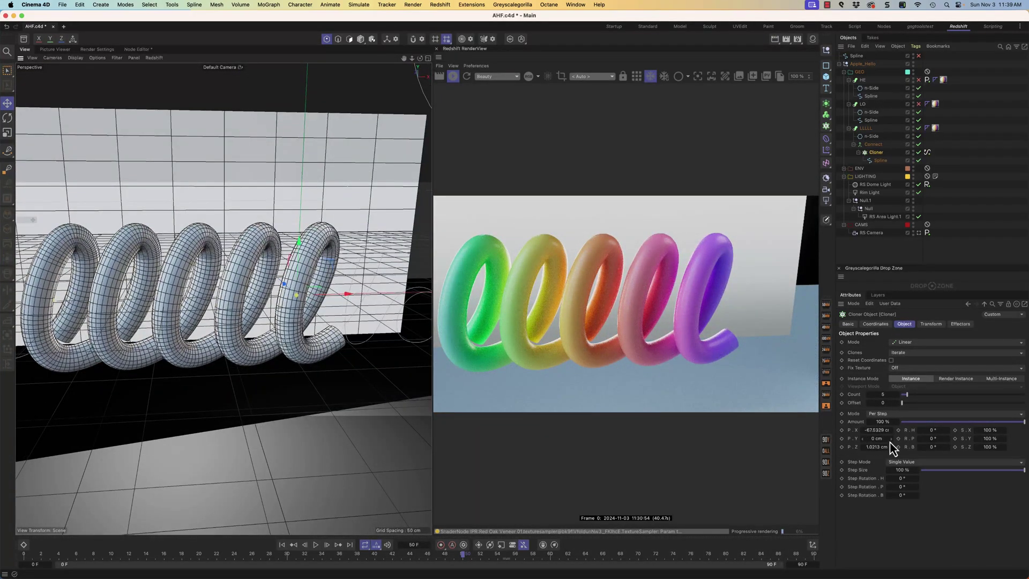
Review the Cloner's Signal tag ranges and timing, and browse its easing presets without changing the selection.
{"action": "left_click", "coordinate": [927, 153]}
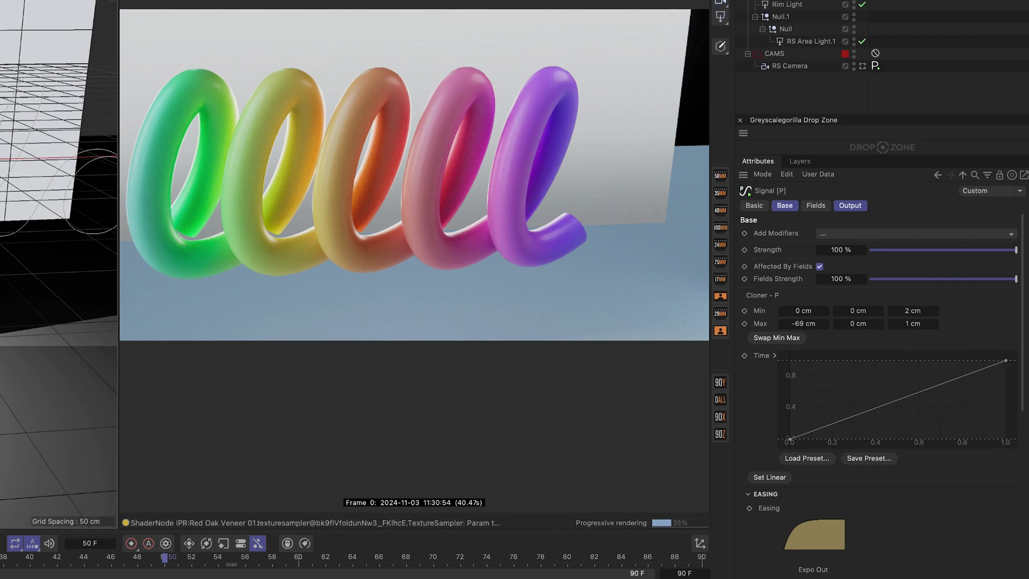
{"action": "scroll", "coordinate": [806, 333], "scroll_direction": "down", "scroll_amount": 5}
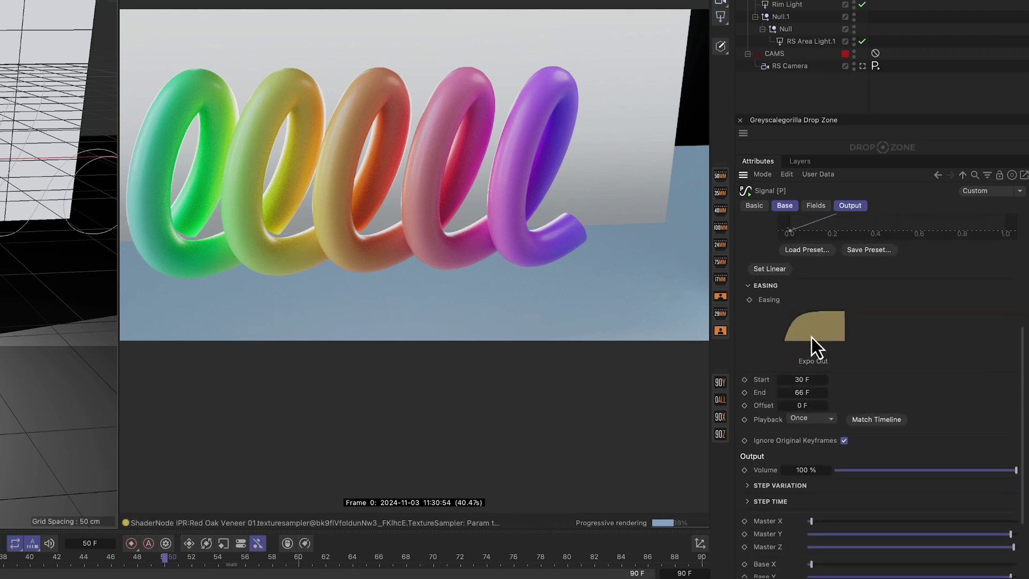
{"action": "left_click", "coordinate": [814, 334]}
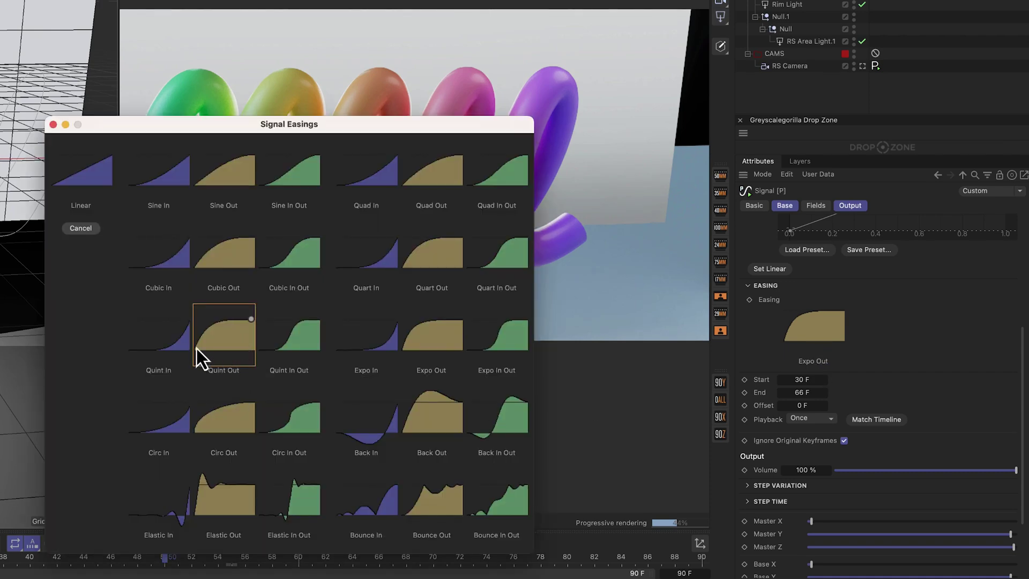
{"action": "left_click", "coordinate": [53, 124]}
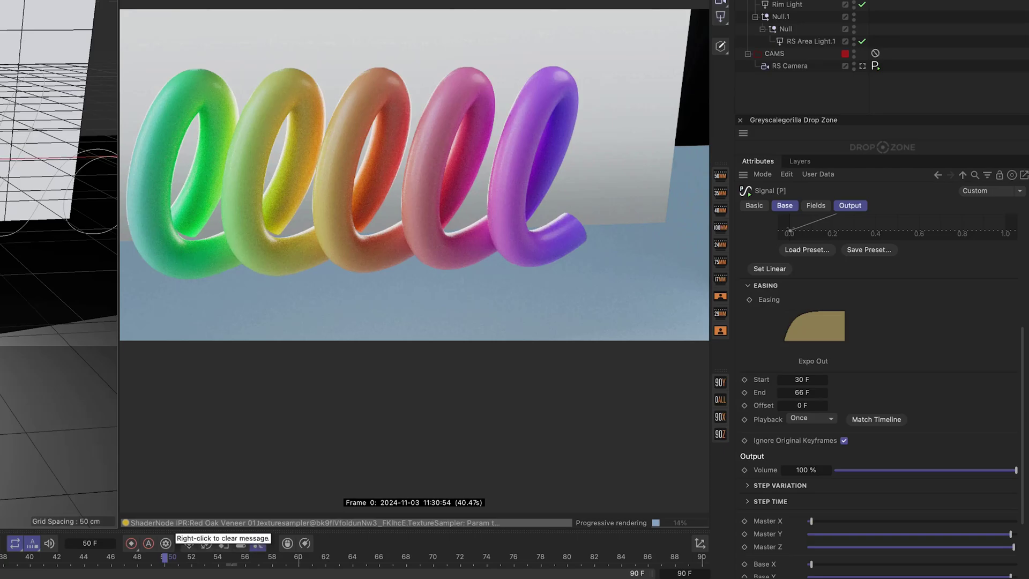
Scrub through the animation to preview how the Signal tag spreads the cloned l's, ending at frame 33.
{"action": "left_click_drag", "start_coordinate": [164, 558], "coordinate": [0, 557]}
{"action": "left_click_drag", "start_coordinate": [287, 565], "coordinate": [569, 565]}
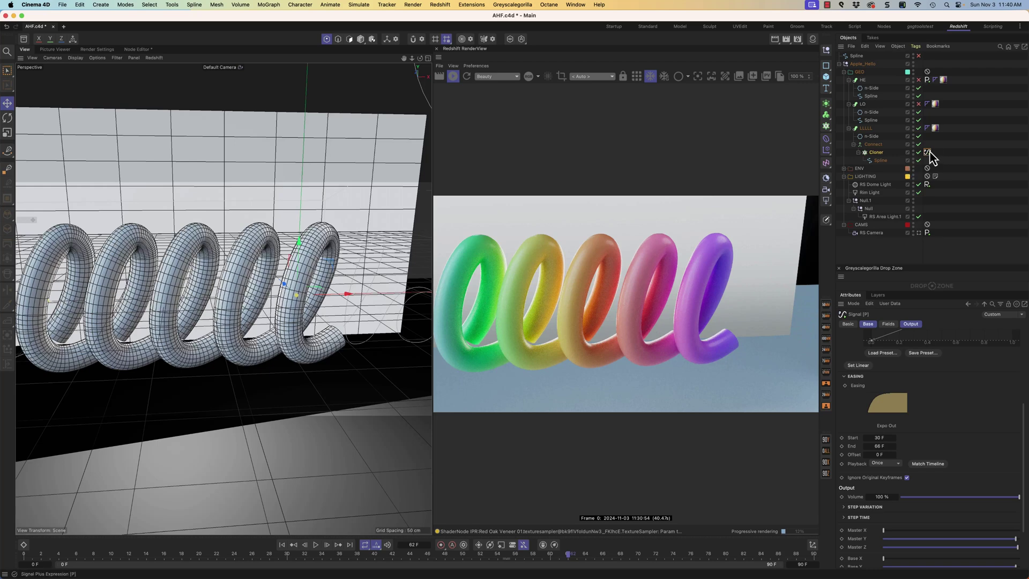
{"action": "left_click", "coordinate": [315, 555]}
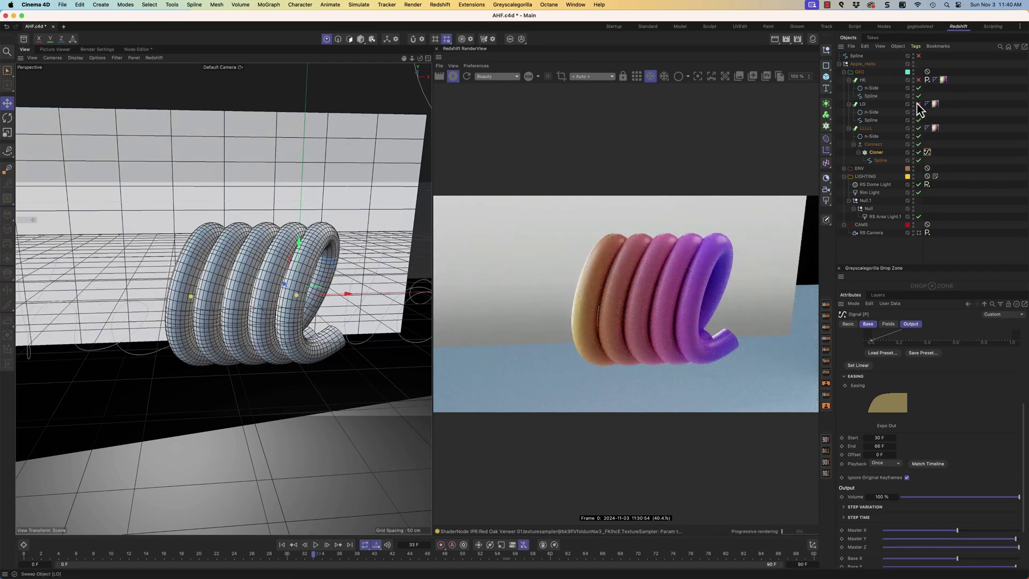
Re-enable the HE sweep and preview it moving together with the cloned l's up to frame 37.
{"action": "left_click", "coordinate": [918, 80]}
{"action": "middle_click_drag", "start_coordinate": [232, 352], "coordinate": [267, 328], "text": "alt"}
{"action": "left_click_drag", "start_coordinate": [317, 556], "coordinate": [349, 555]}
{"action": "scroll", "coordinate": [299, 360], "scroll_direction": "down", "scroll_amount": 10}
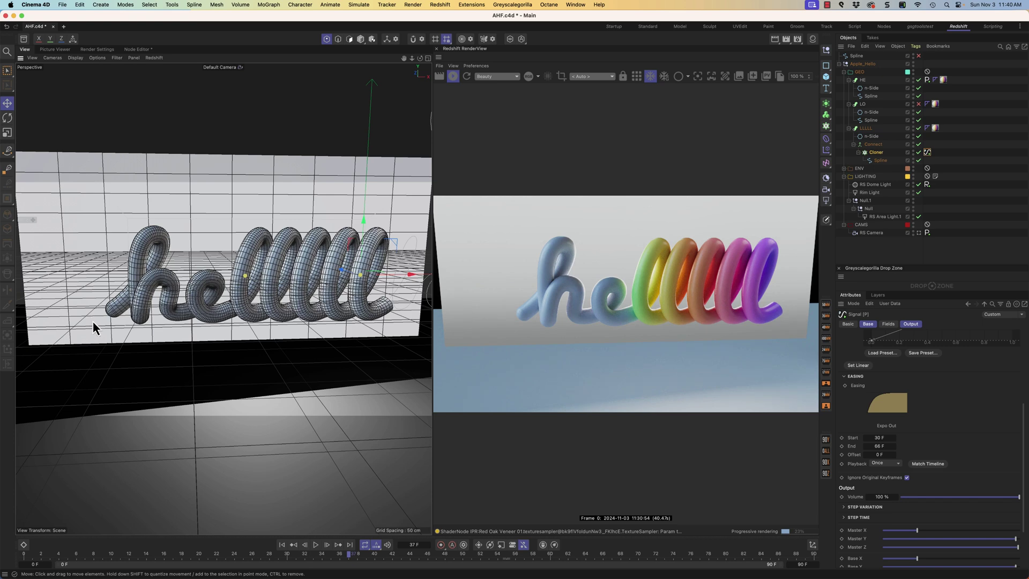
Review the HE sweep's Signal tag position range and easing settings, scrubbing the animation to frame 45.
{"action": "left_click", "coordinate": [927, 80]}
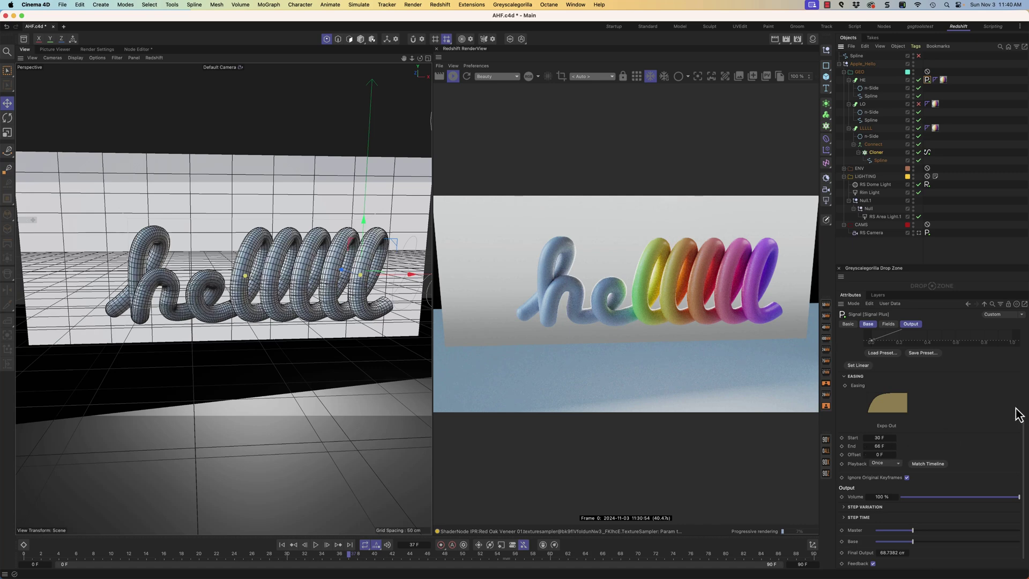
{"action": "left_click_drag", "start_coordinate": [1024, 427], "coordinate": [1020, 345]}
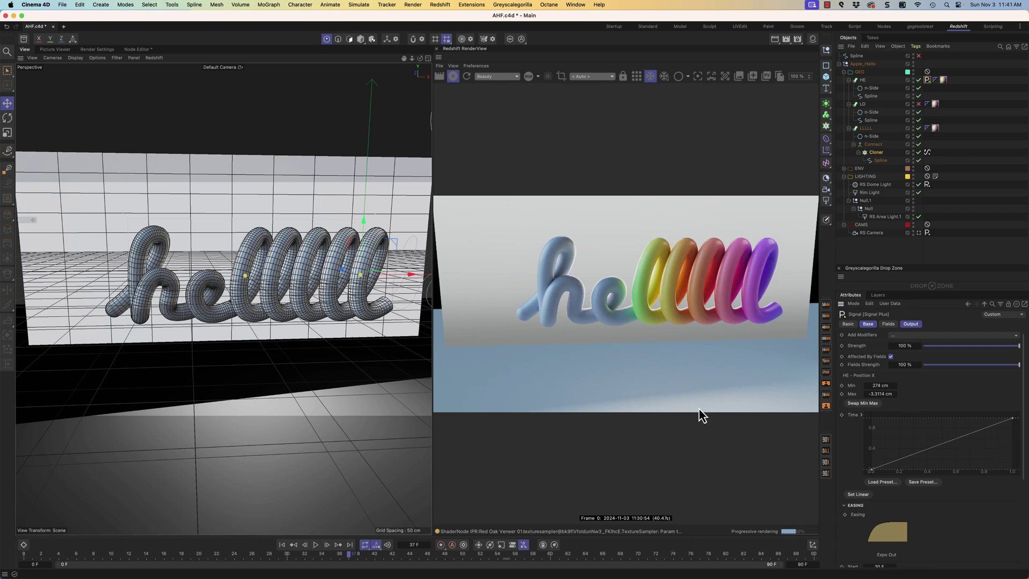
{"action": "left_click_drag", "start_coordinate": [325, 559], "coordinate": [421, 574]}
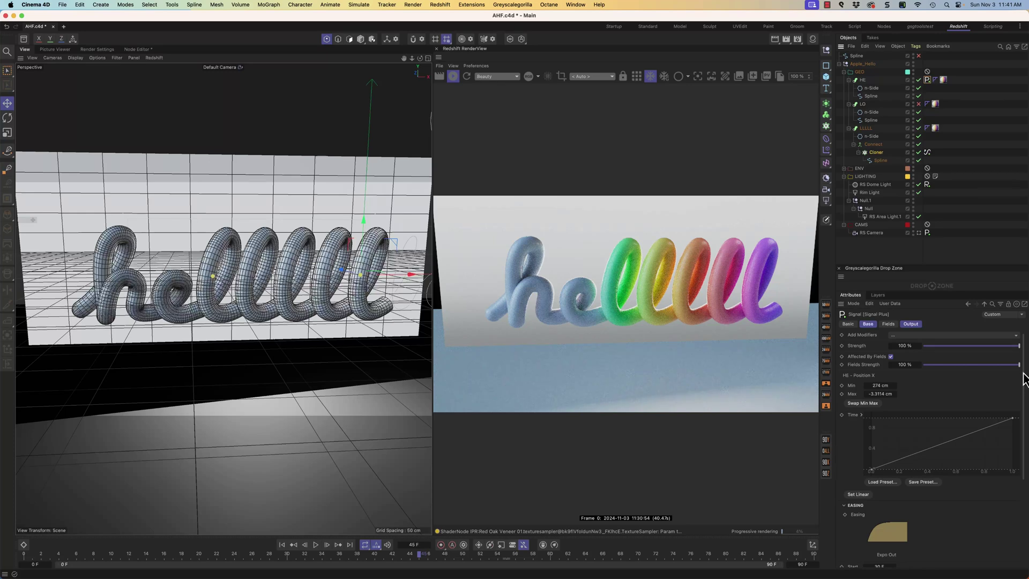
{"action": "left_click_drag", "start_coordinate": [1024, 379], "coordinate": [1025, 437]}
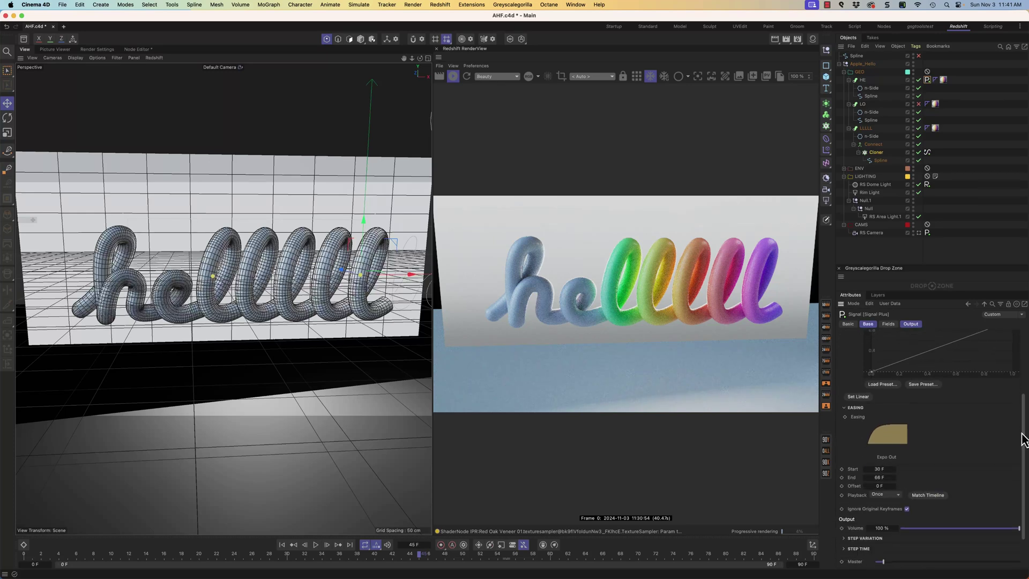
Set the HE Signal tag's easing to Quad Out and play the animation to compare its motion with the cloned l's.
{"action": "left_click", "coordinate": [893, 438]}
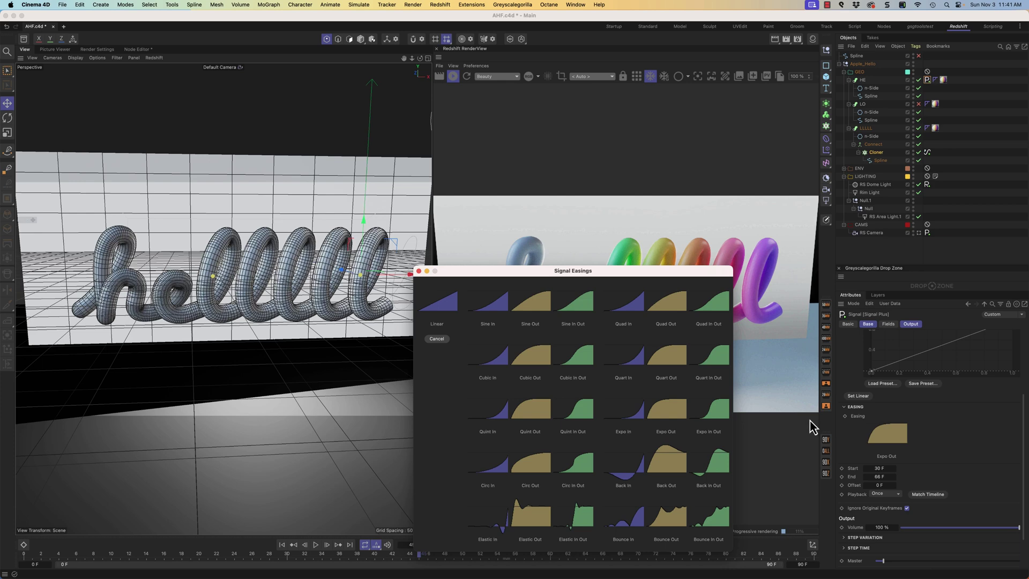
{"action": "left_click", "coordinate": [670, 304]}
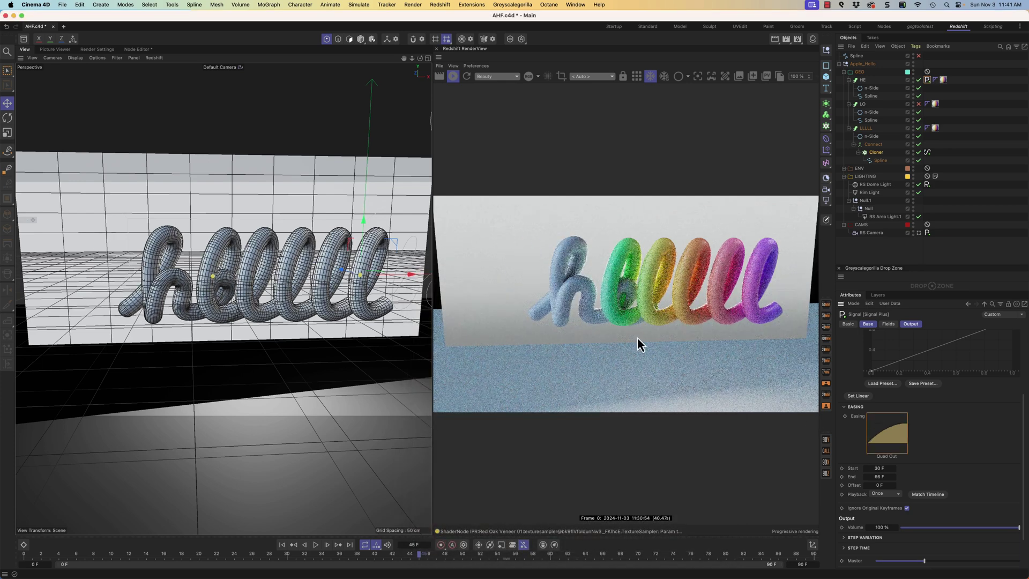
{"action": "left_click_drag", "start_coordinate": [269, 565], "coordinate": [236, 562]}
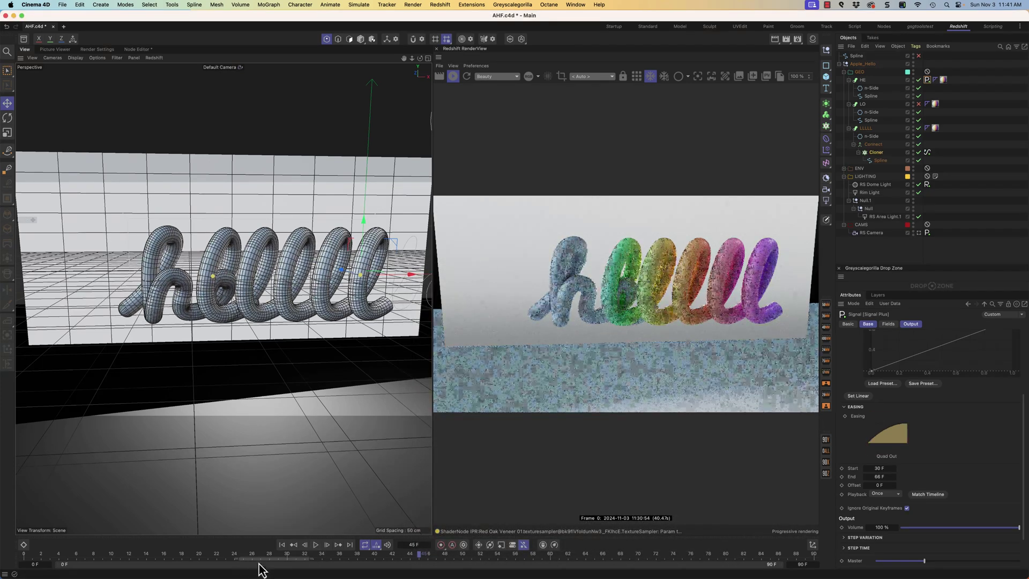
{"action": "left_click", "coordinate": [232, 555]}
{"action": "left_click", "coordinate": [316, 544]}
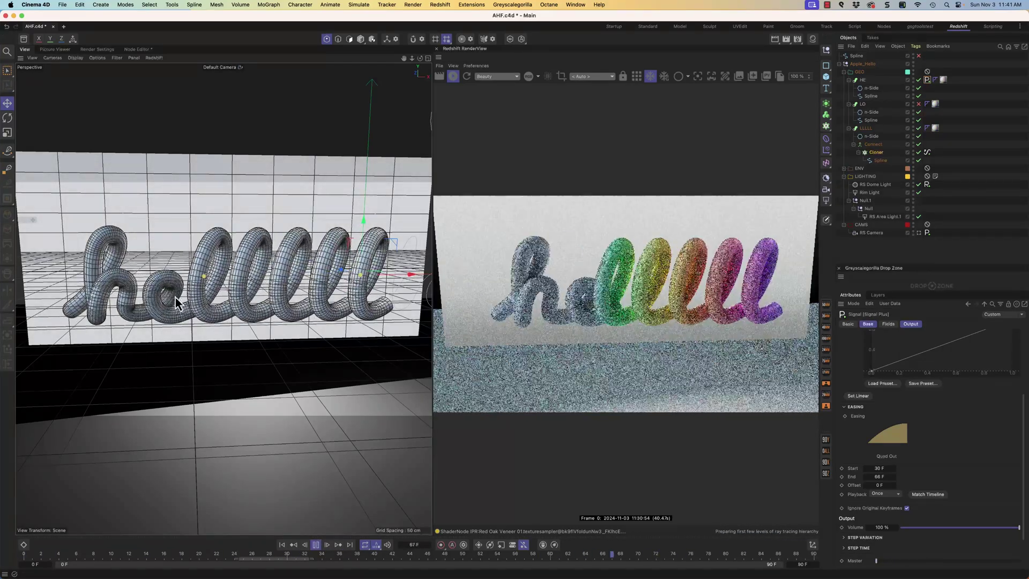
{"action": "left_click", "coordinate": [316, 544]}
{"action": "left_click", "coordinate": [627, 557]}
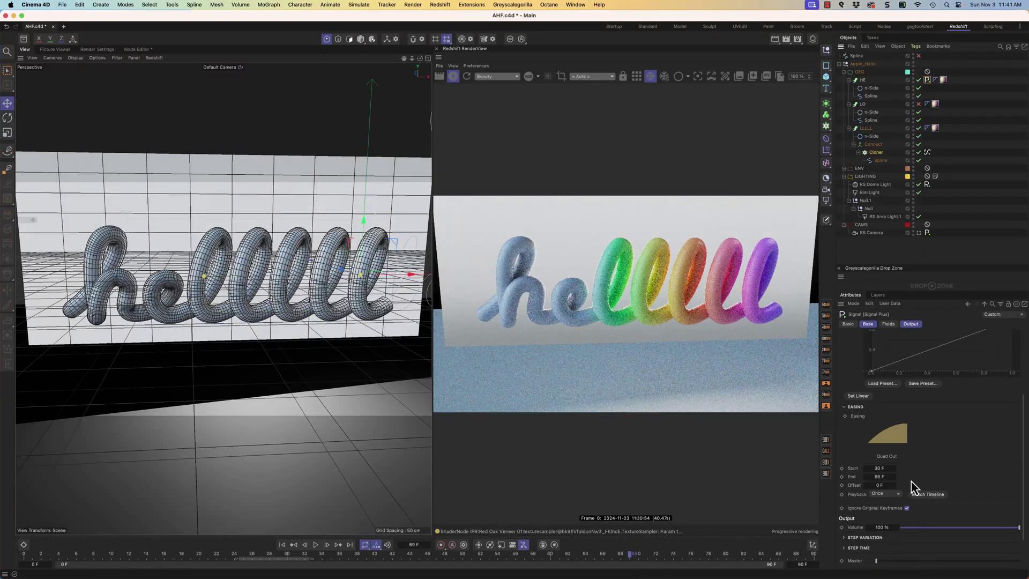
Set the HE Signal tag's easing back to Expo Out and play the animation to check its motion.
{"action": "left_click", "coordinate": [897, 439]}
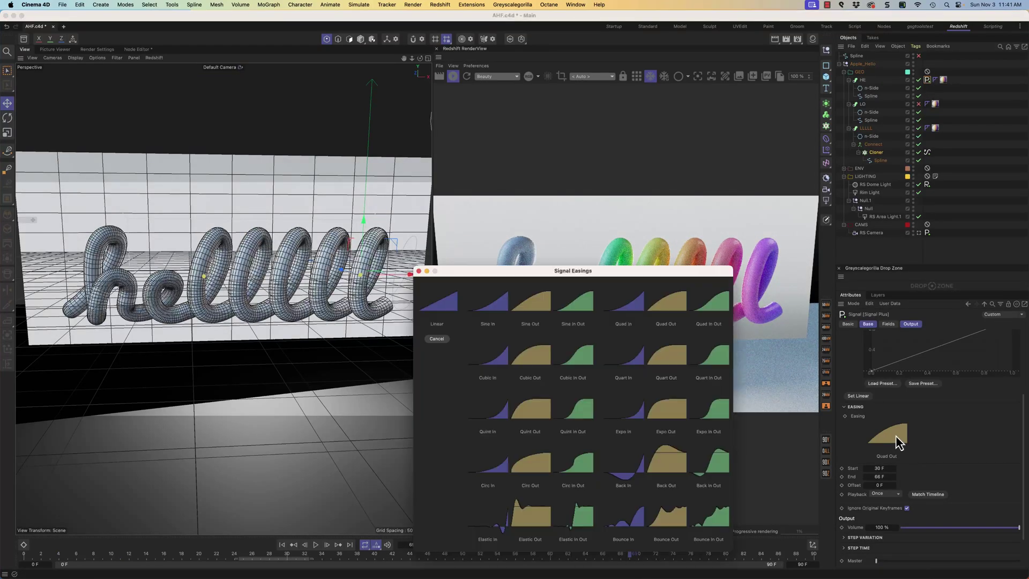
{"action": "left_click", "coordinate": [670, 410]}
{"action": "left_click", "coordinate": [315, 545]}
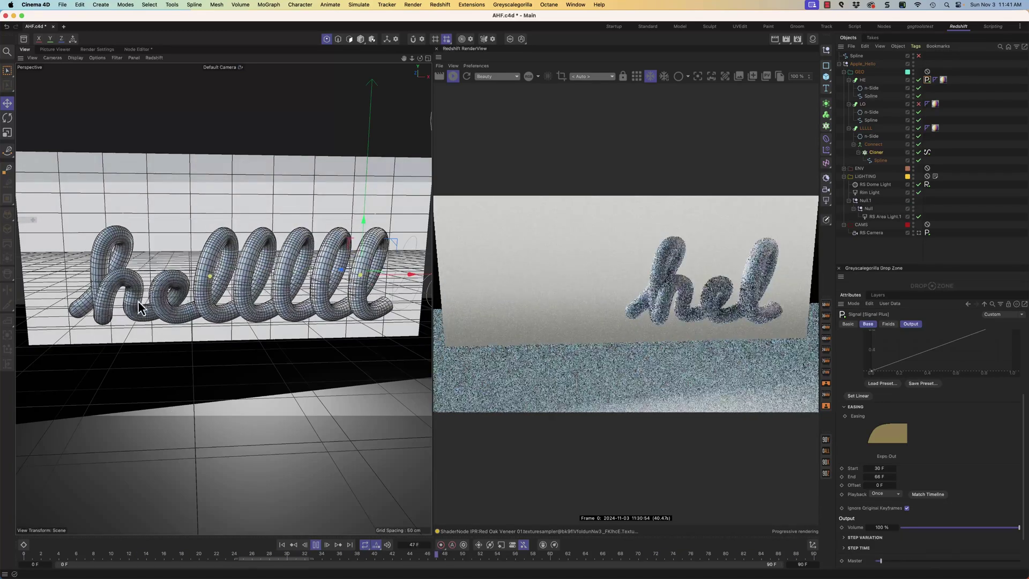
{"action": "left_click", "coordinate": [316, 545]}
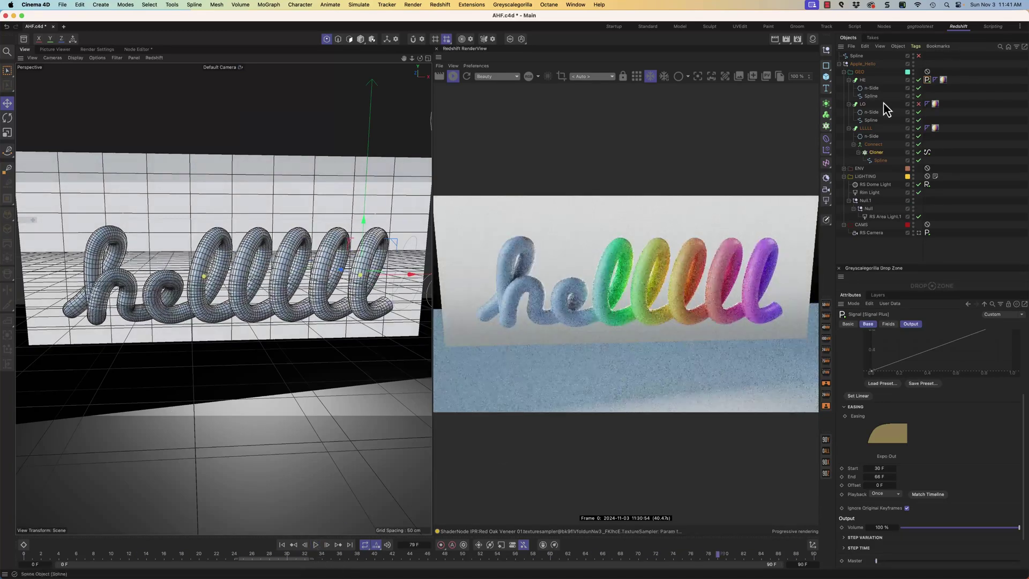
Re-enable the LO sweep and play the animation with the complete word.
{"action": "left_click", "coordinate": [919, 105]}
{"action": "middle_click_drag", "start_coordinate": [379, 318], "coordinate": [301, 312], "text": "alt"}
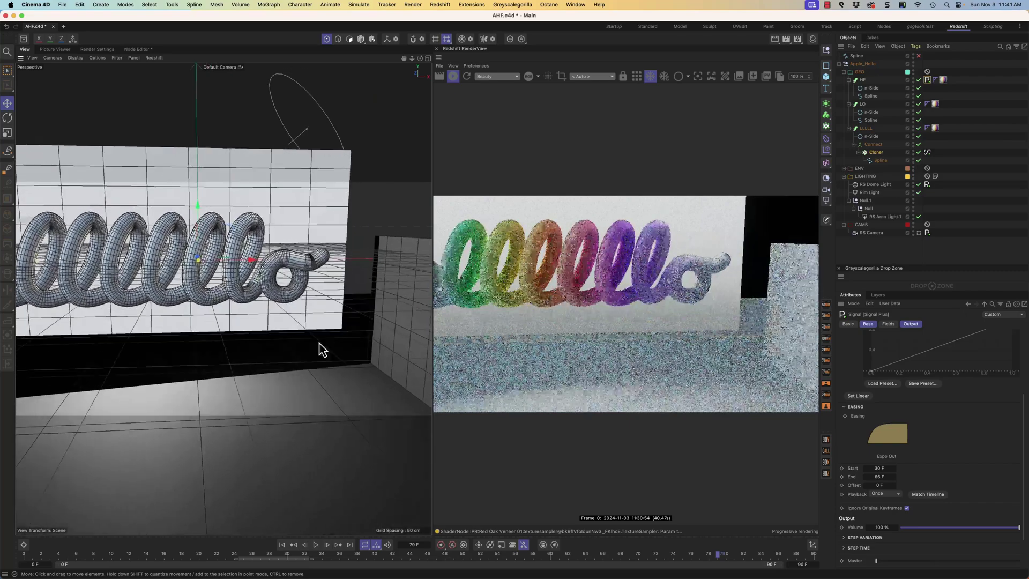
{"action": "left_click", "coordinate": [316, 545]}
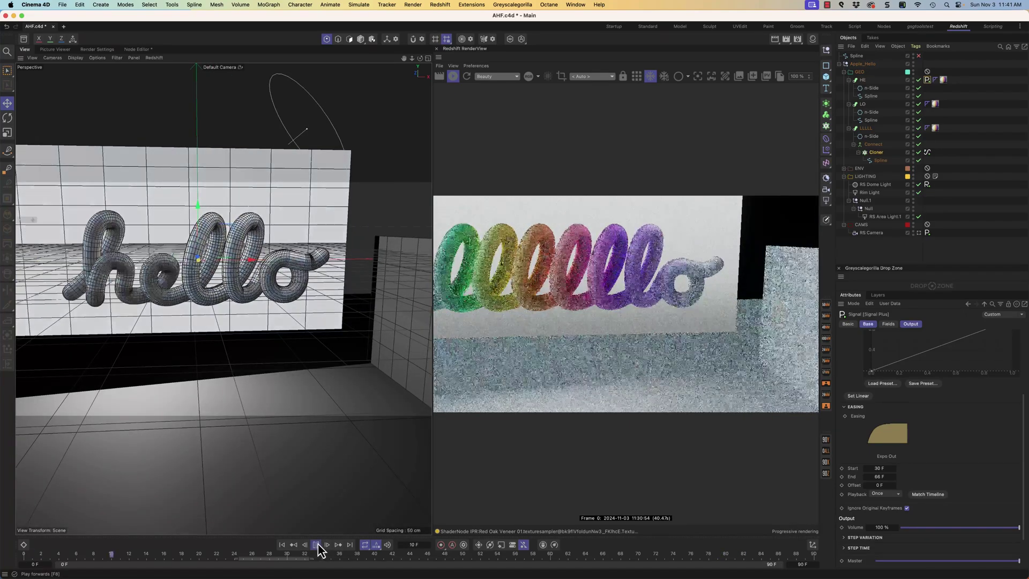
{"action": "left_click", "coordinate": [316, 545]}
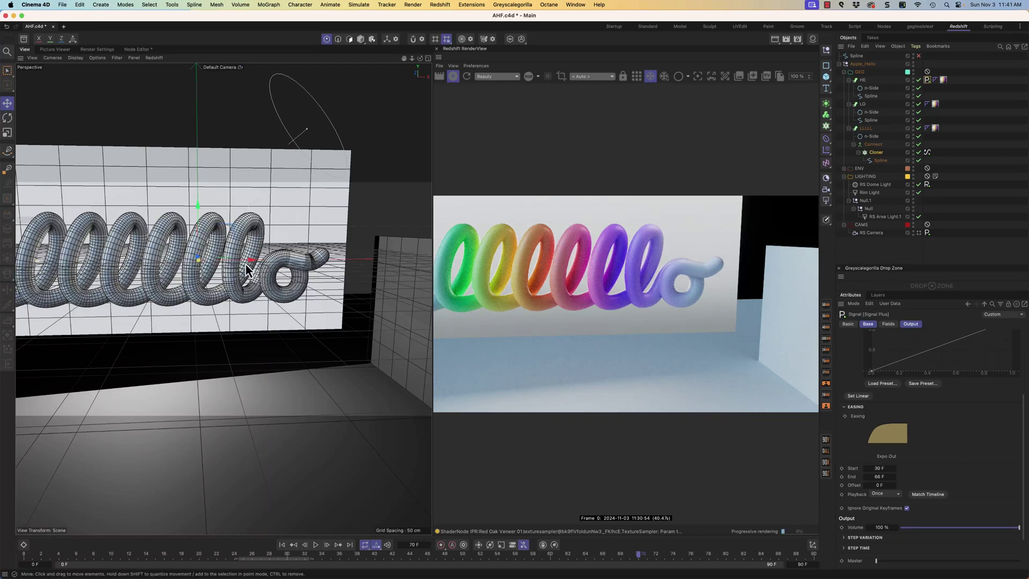
Select the RS Camera and preview its animated movement from a wide view of the whole scene.
{"action": "scroll", "coordinate": [247, 270], "scroll_direction": "down", "scroll_amount": 10}
{"action": "left_click_drag", "start_coordinate": [195, 292], "coordinate": [221, 295], "text": "alt"}
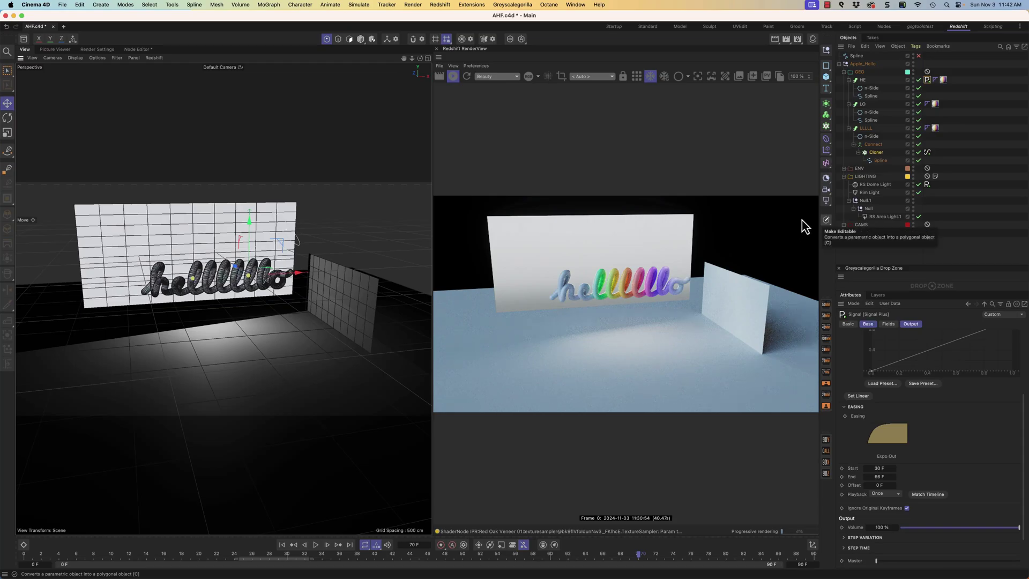
{"action": "scroll", "coordinate": [230, 279], "scroll_direction": "down", "scroll_amount": 5}
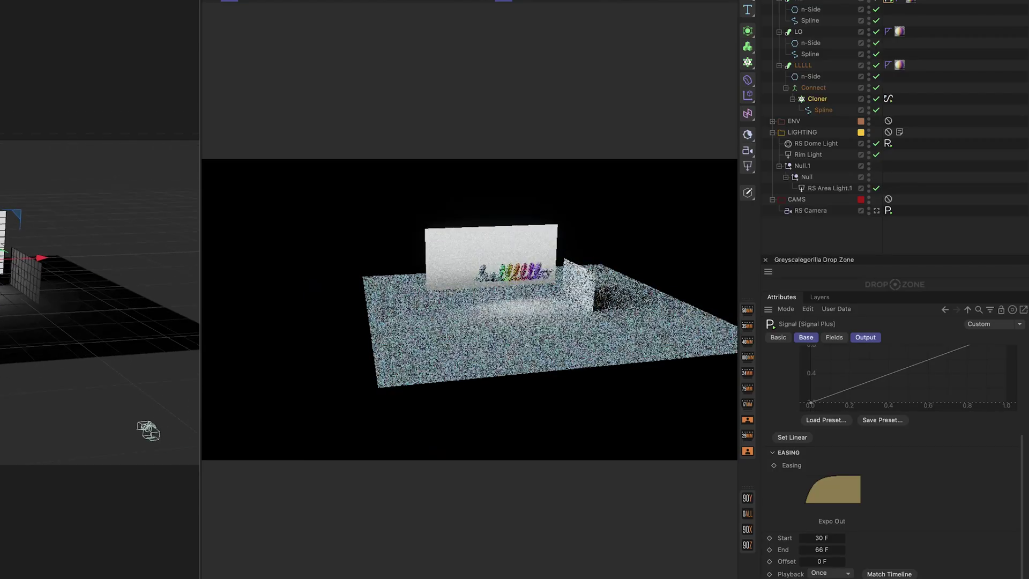
{"action": "left_click_drag", "start_coordinate": [92, 292], "coordinate": [66, 271], "text": "alt"}
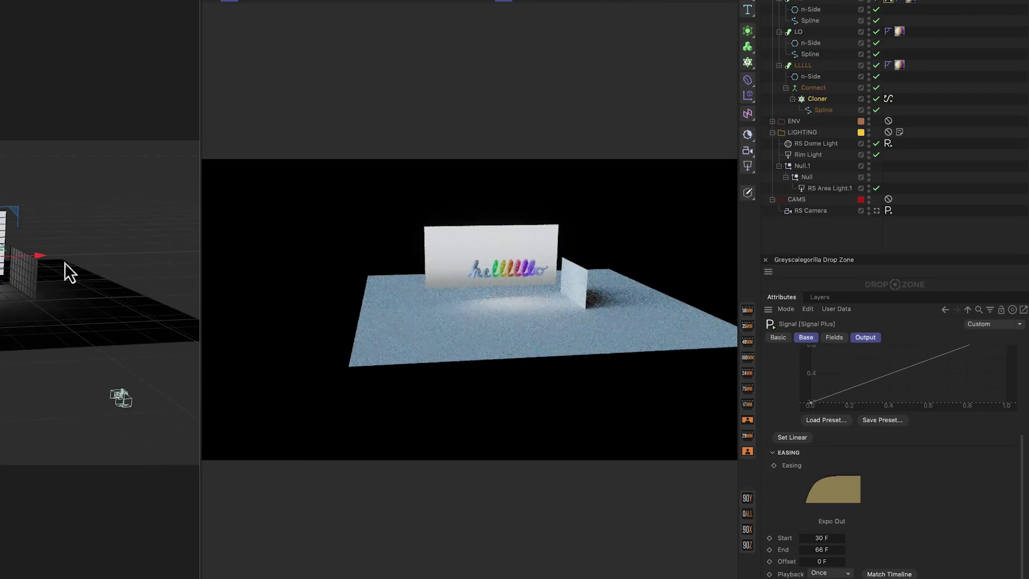
{"action": "left_click", "coordinate": [810, 210]}
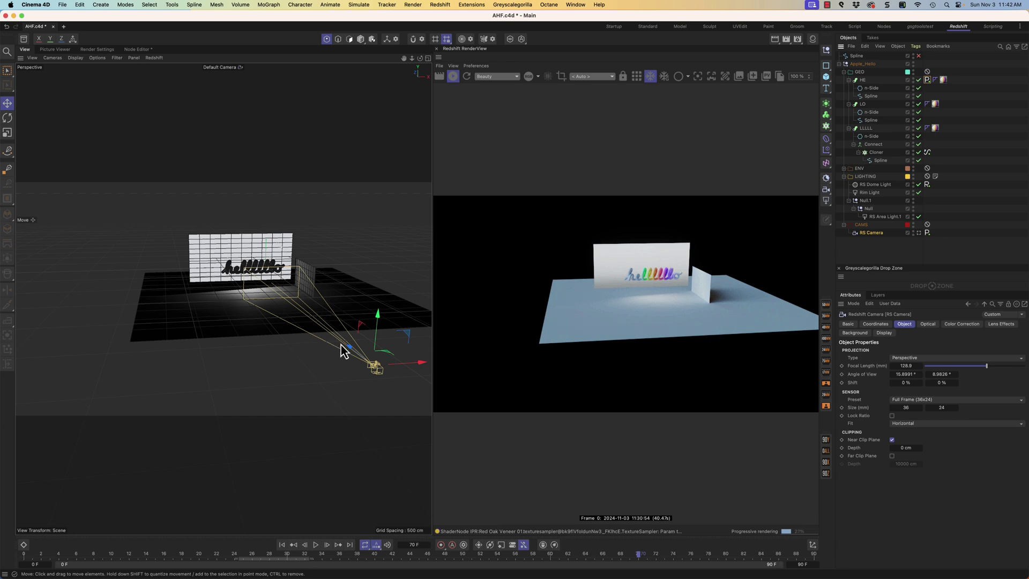
{"action": "left_click", "coordinate": [317, 545]}
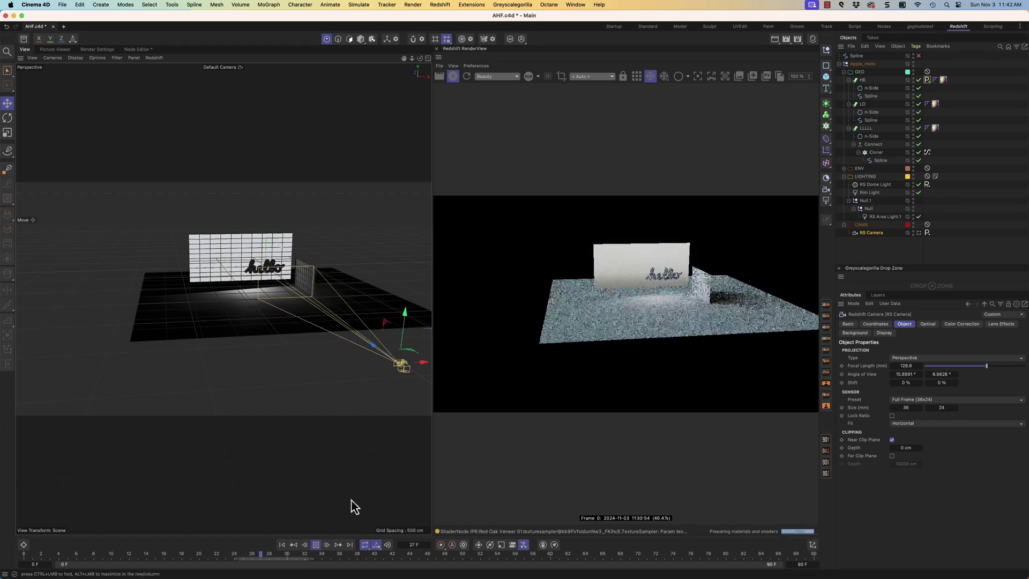
{"action": "left_click", "coordinate": [316, 544]}
Look through the RS Camera, scrub to frame 56, and review its Signal tag's position range and timing.
{"action": "left_click", "coordinate": [919, 233]}
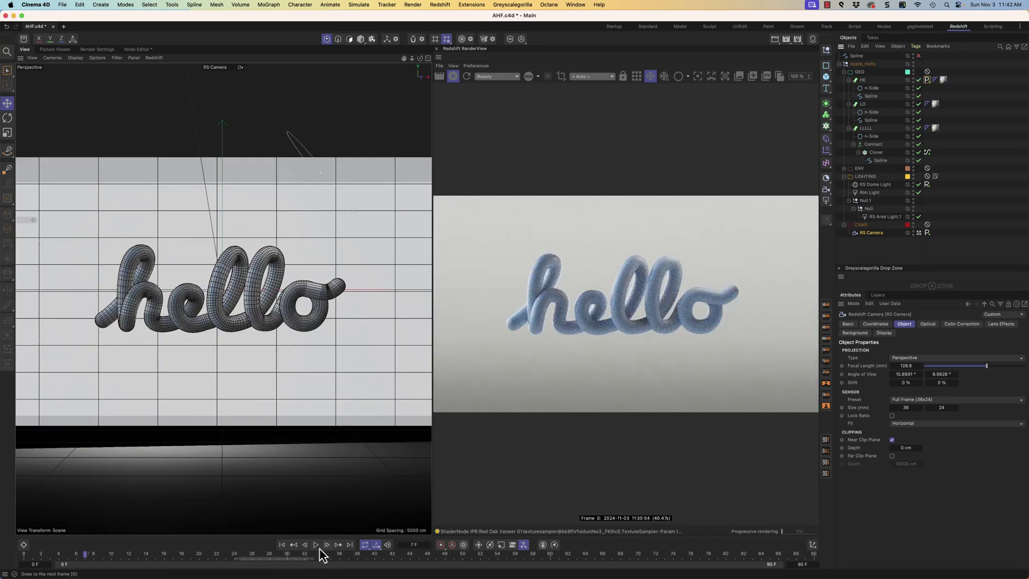
{"action": "left_click_drag", "start_coordinate": [321, 554], "coordinate": [516, 555]}
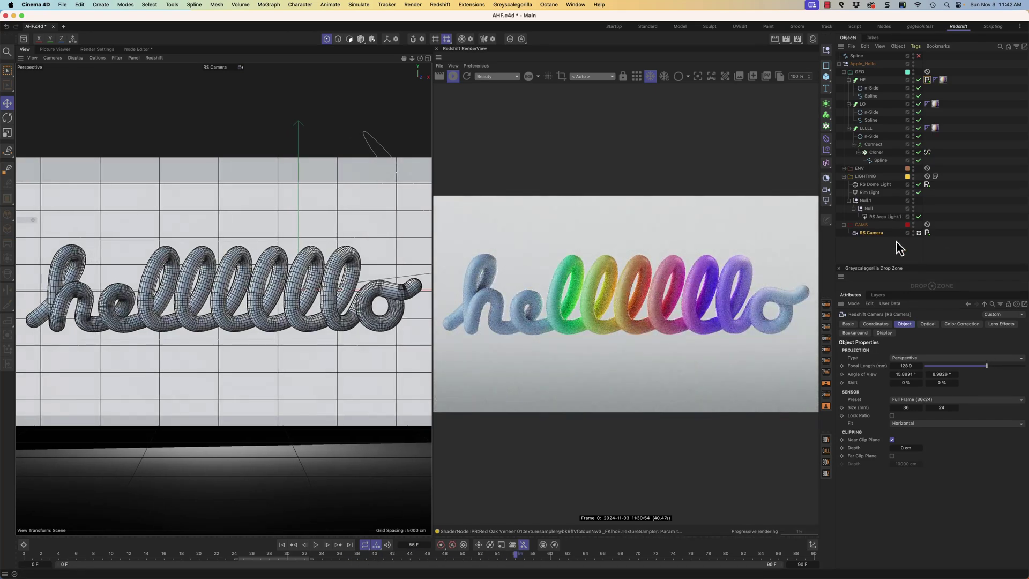
{"action": "left_click", "coordinate": [927, 234]}
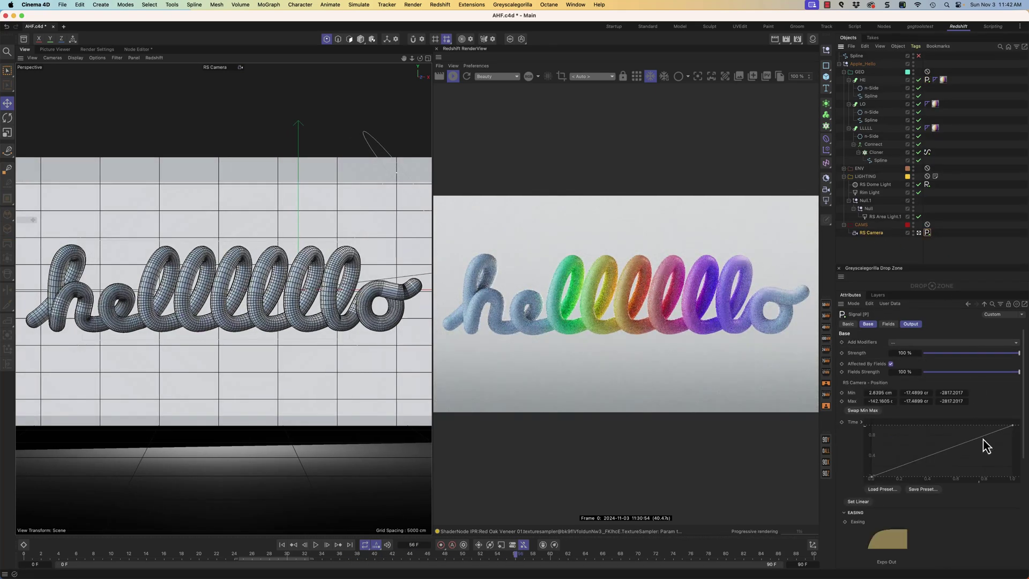
{"action": "scroll", "coordinate": [1007, 470], "scroll_direction": "down", "scroll_amount": 3}
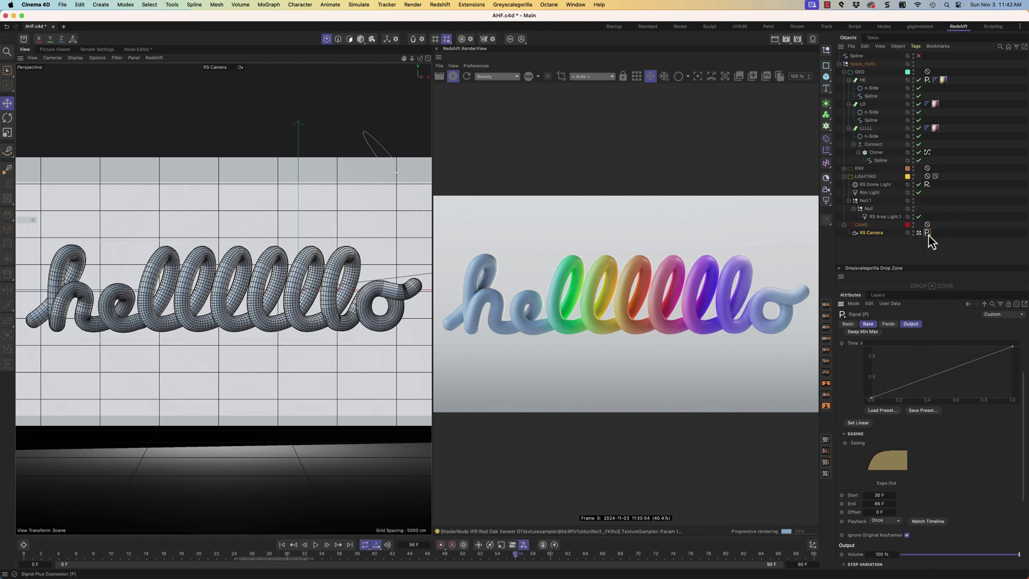
Select the Signal tags of the RS Camera, HE sweep and Cloner together and set their easing to Linear.
{"action": "left_click", "coordinate": [927, 80], "text": "ctrl"}
{"action": "left_click", "coordinate": [928, 152], "text": "ctrl"}
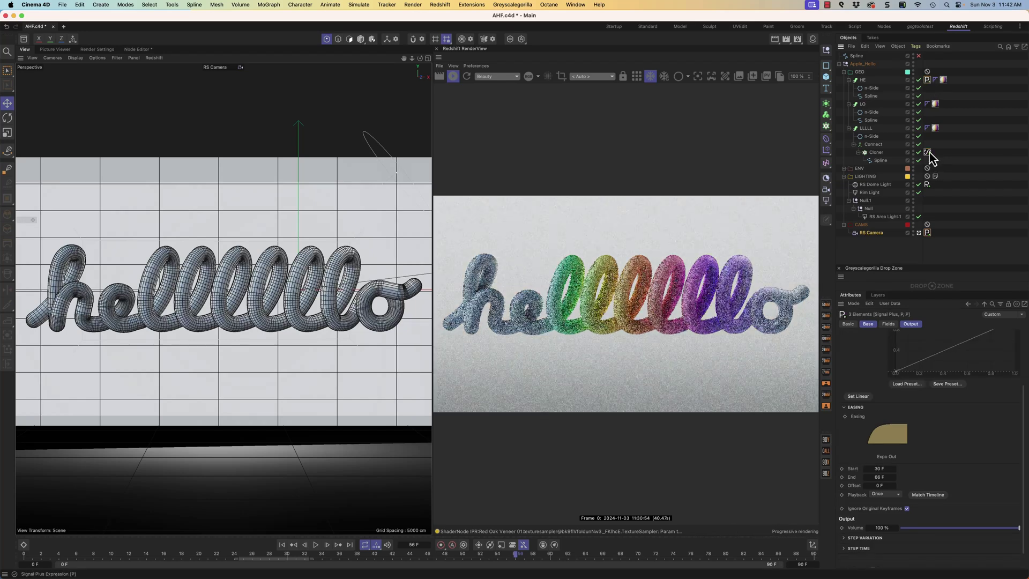
{"action": "left_click", "coordinate": [894, 438]}
{"action": "left_click", "coordinate": [445, 312]}
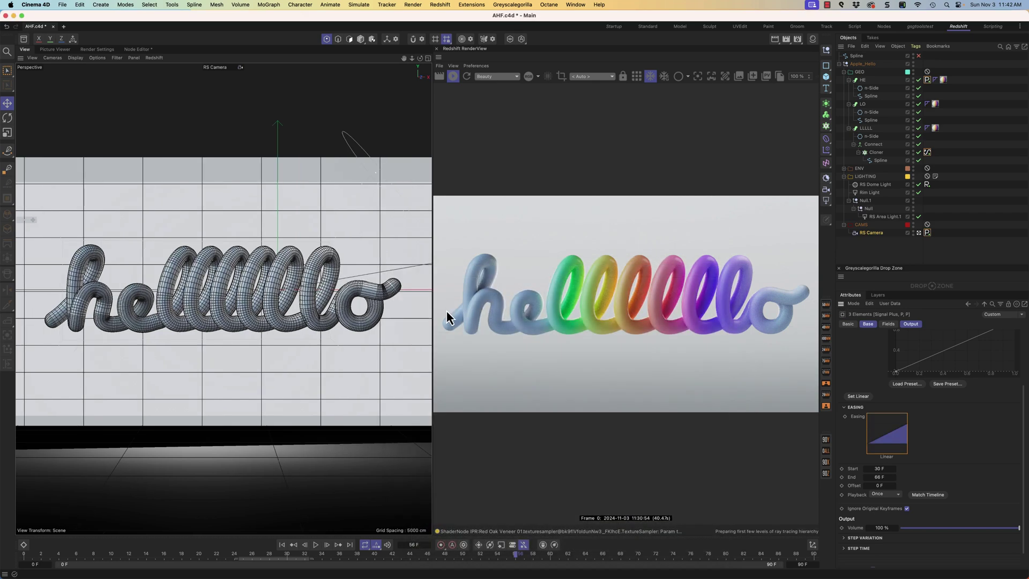
Play the animation from the first frame and stop the live Redshift render.
{"action": "left_click", "coordinate": [282, 544]}
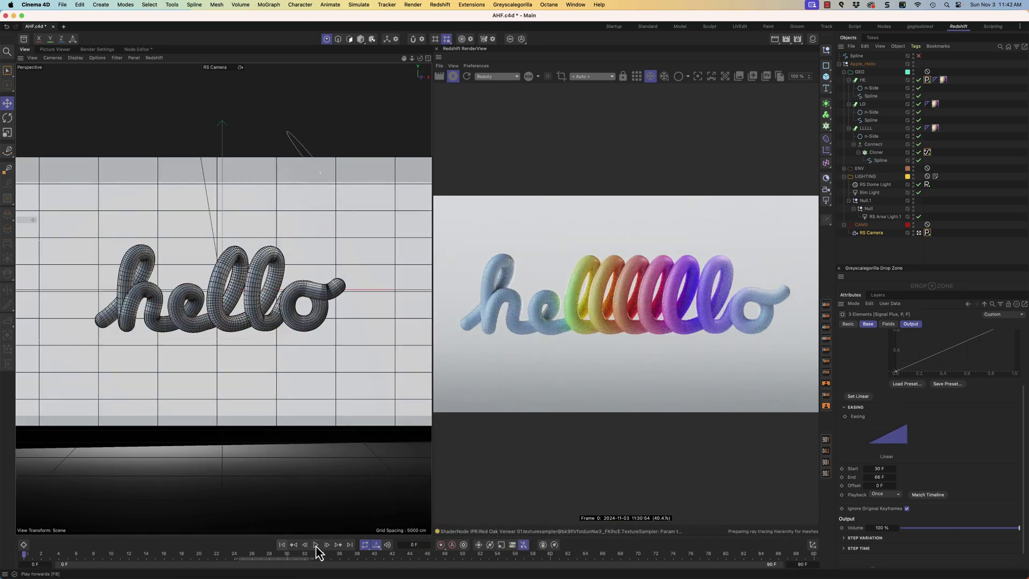
{"action": "left_click", "coordinate": [316, 544]}
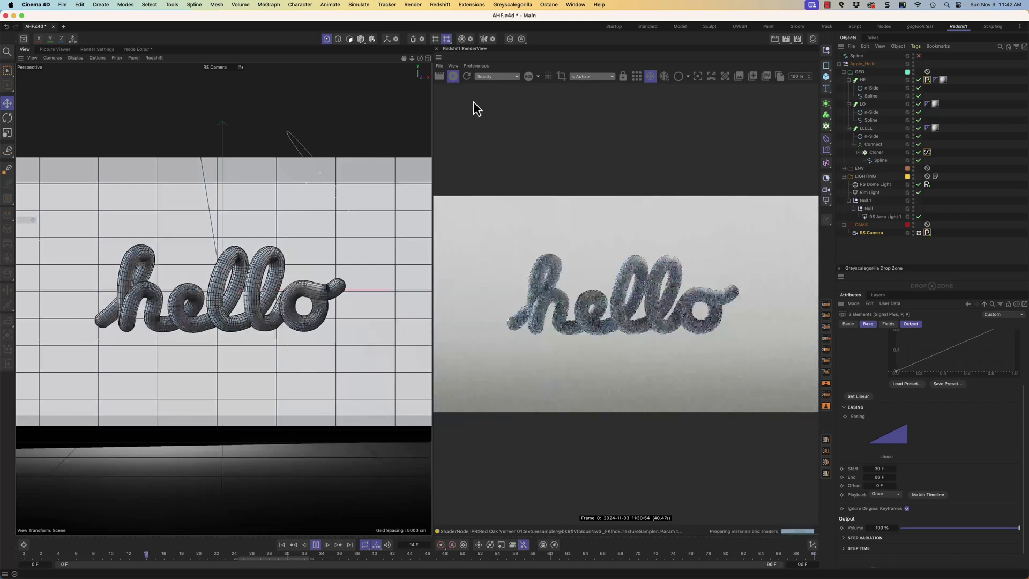
{"action": "left_click", "coordinate": [453, 76]}
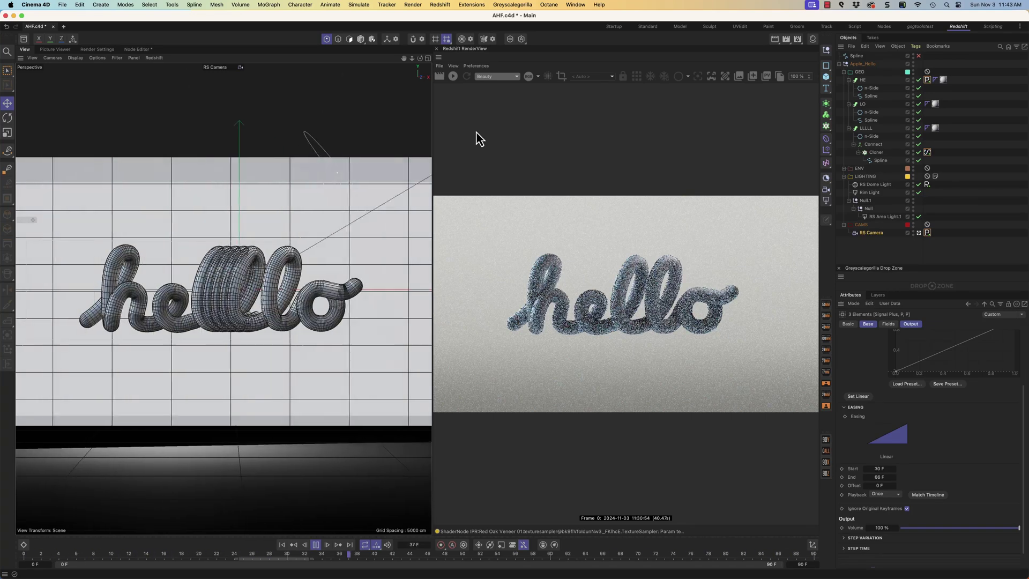
Try the Quart In Out and Bounce In easings on the three Signal tags while the animation plays.
{"action": "left_click", "coordinate": [894, 439]}
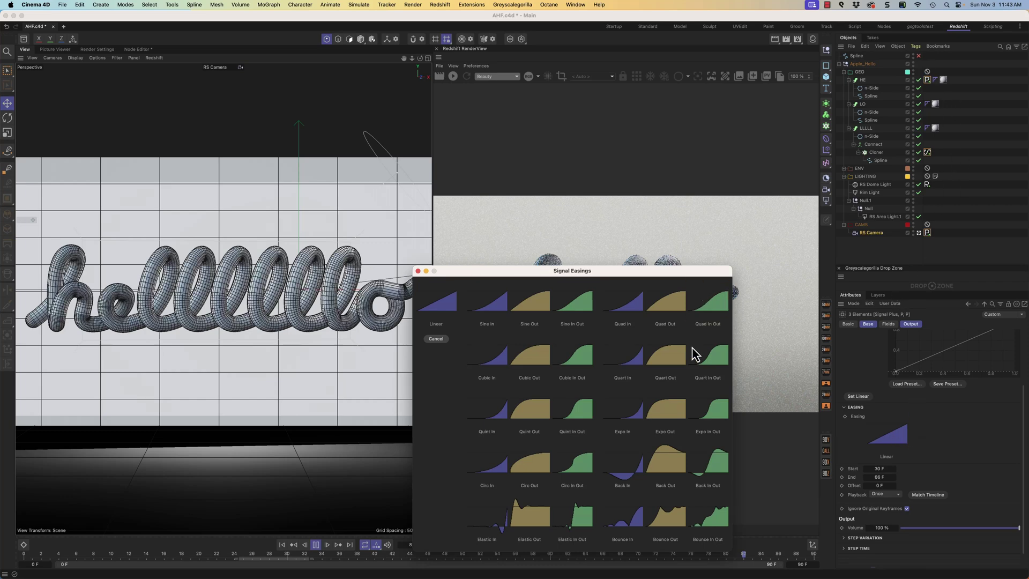
{"action": "left_click", "coordinate": [710, 355]}
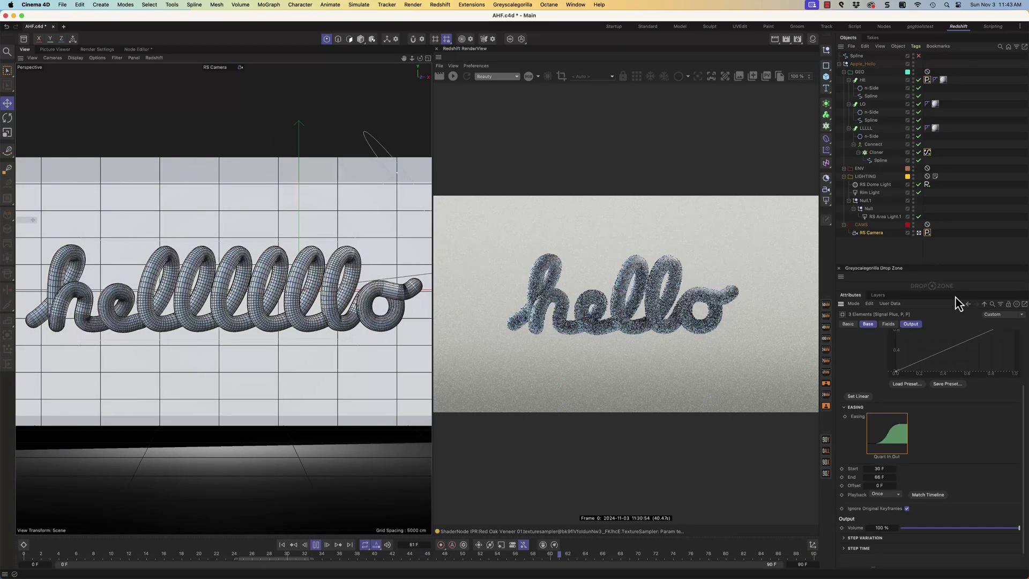
{"action": "left_click", "coordinate": [891, 432]}
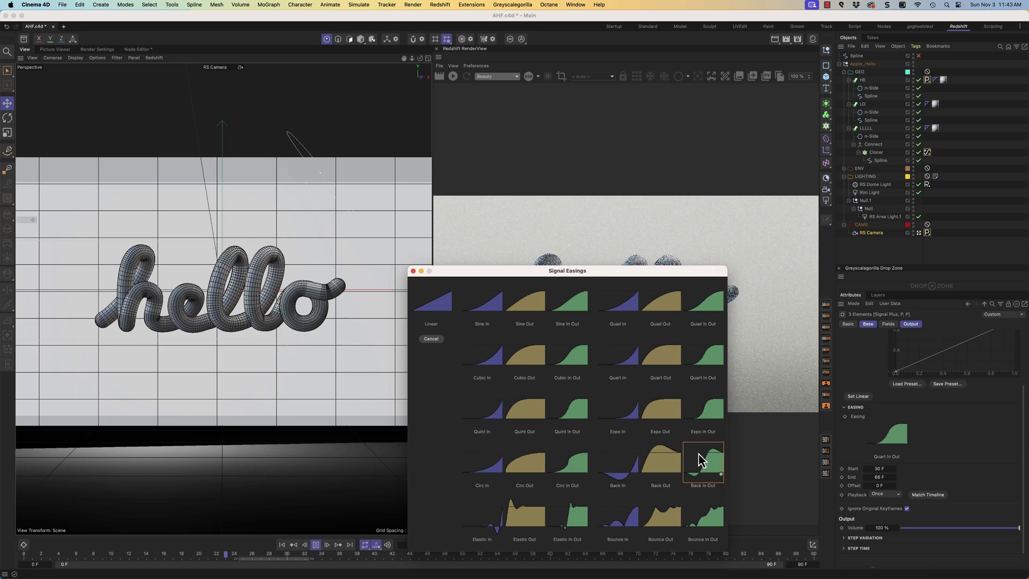
{"action": "left_click", "coordinate": [628, 520]}
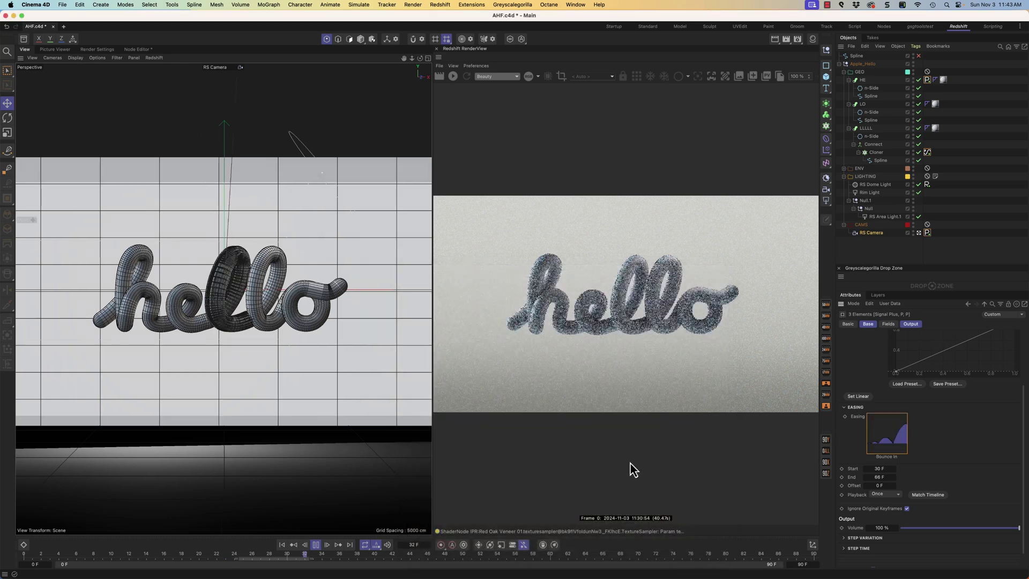
Set the easing of the three selected Signal tags to Back In Out.
{"action": "left_click", "coordinate": [890, 443]}
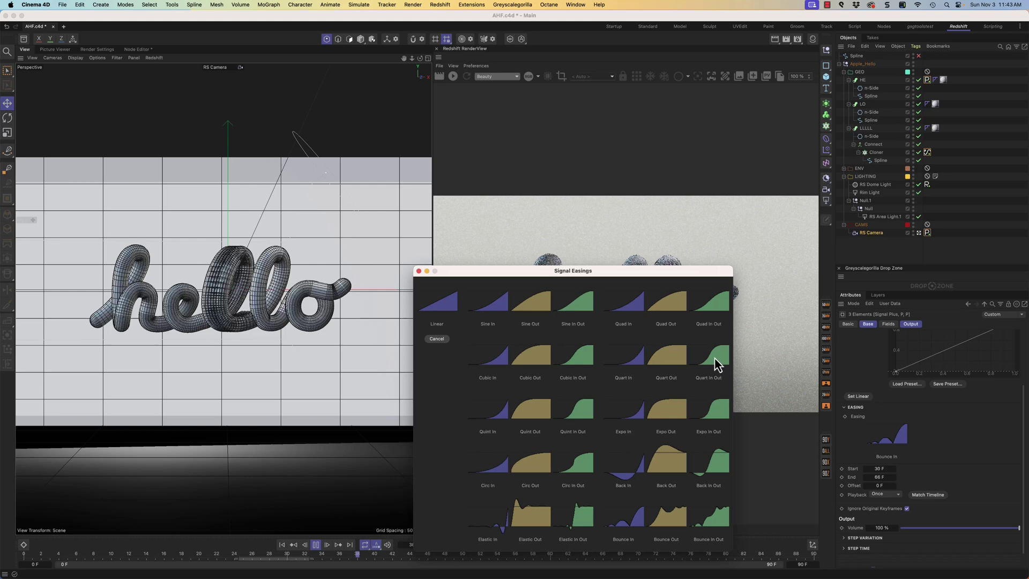
{"action": "left_click", "coordinate": [716, 462]}
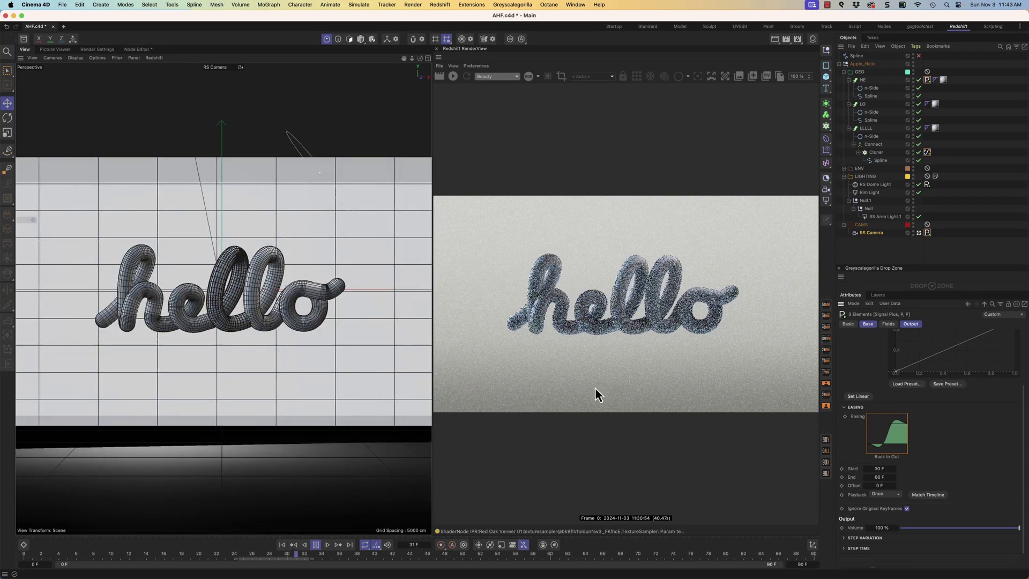
Try the Sine Out easing on the three selected Signal tags and settle on Expo Out.
{"action": "left_click", "coordinate": [887, 447]}
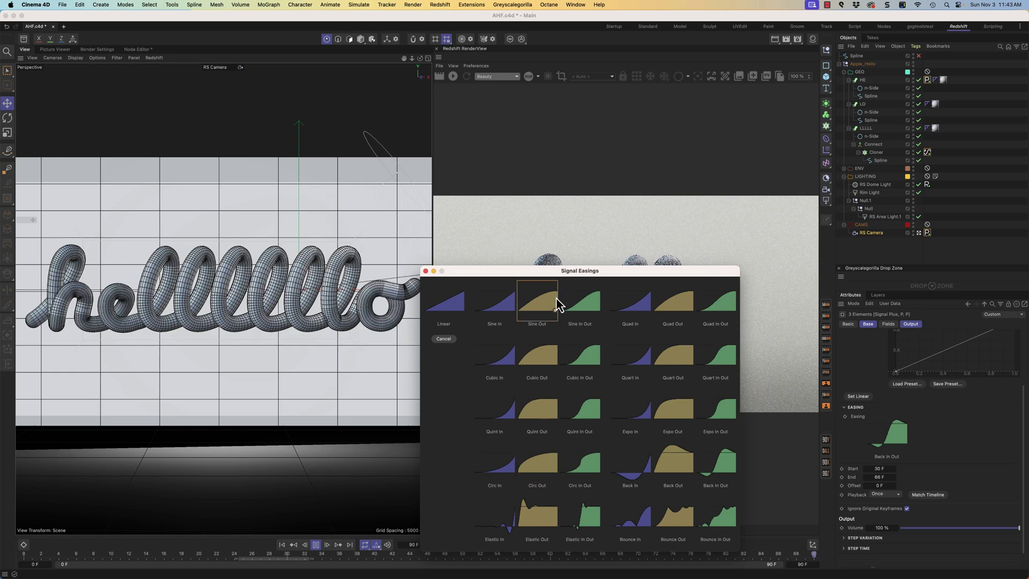
{"action": "left_click", "coordinate": [544, 308]}
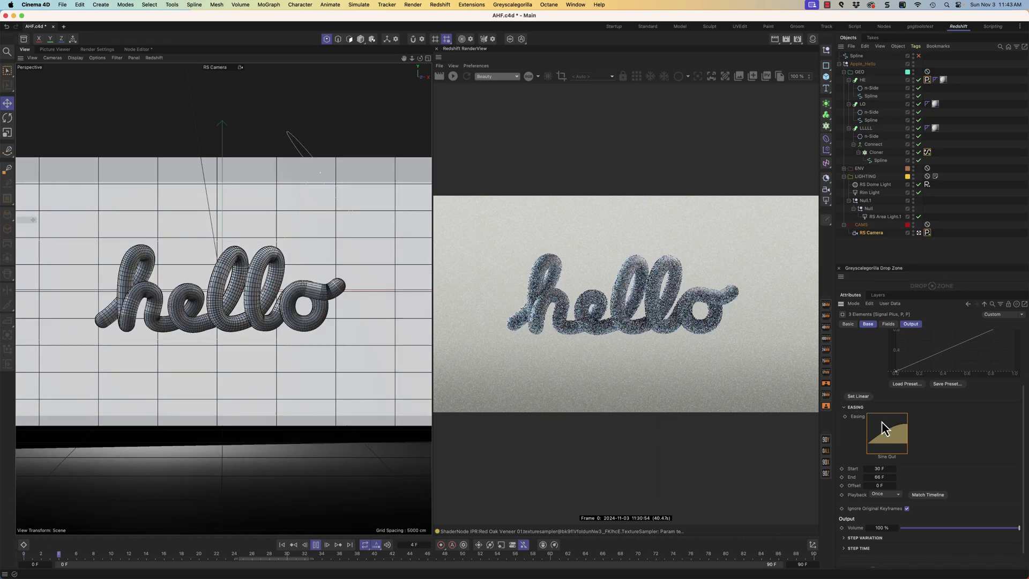
{"action": "left_click", "coordinate": [887, 434]}
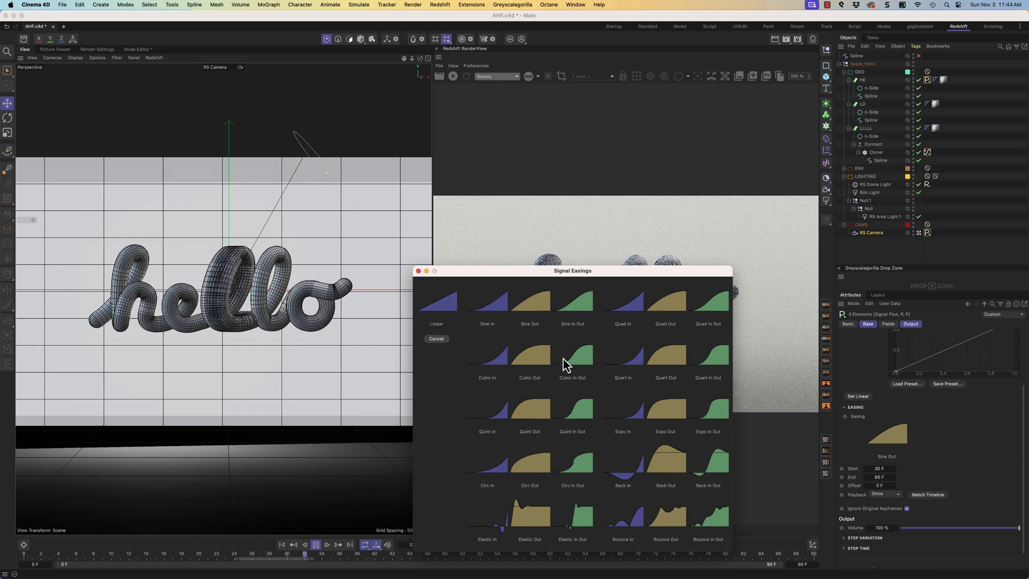
{"action": "left_click", "coordinate": [671, 417]}
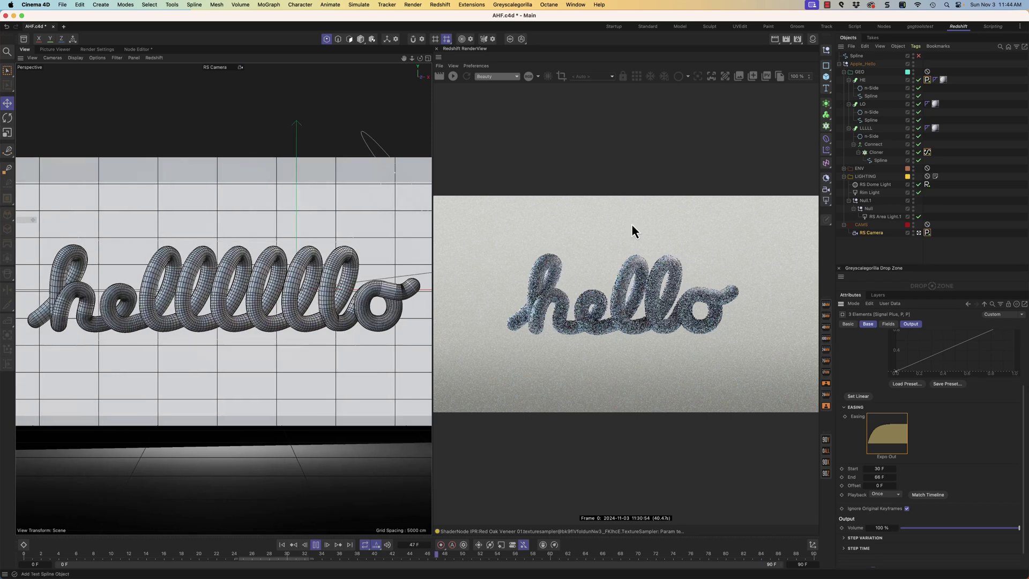
Stop playback, restart the live Redshift render at frame 24 and scrub the timeline to frame 53.
{"action": "key", "text": "F8"}
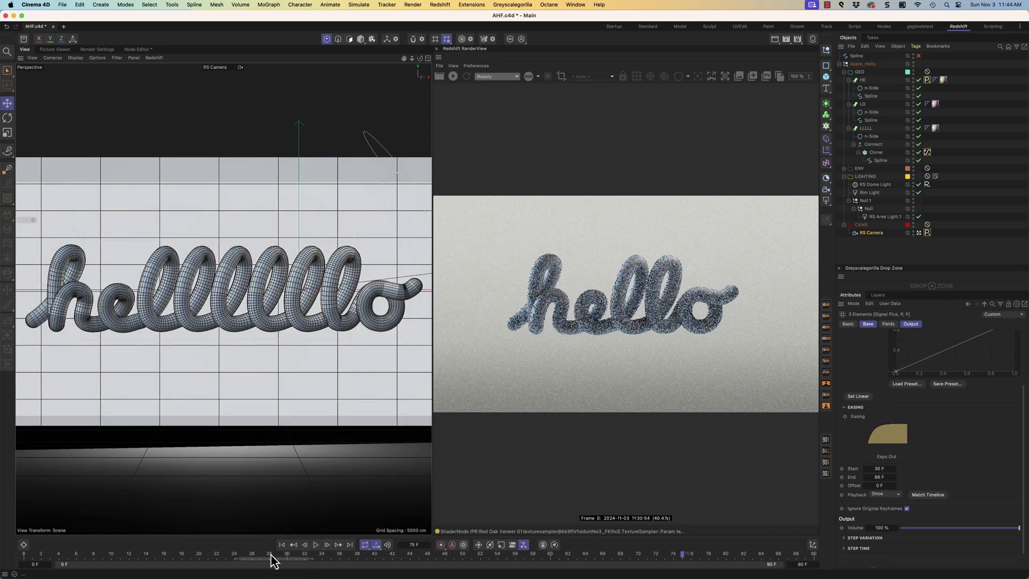
{"action": "left_click_drag", "start_coordinate": [274, 560], "coordinate": [235, 564]}
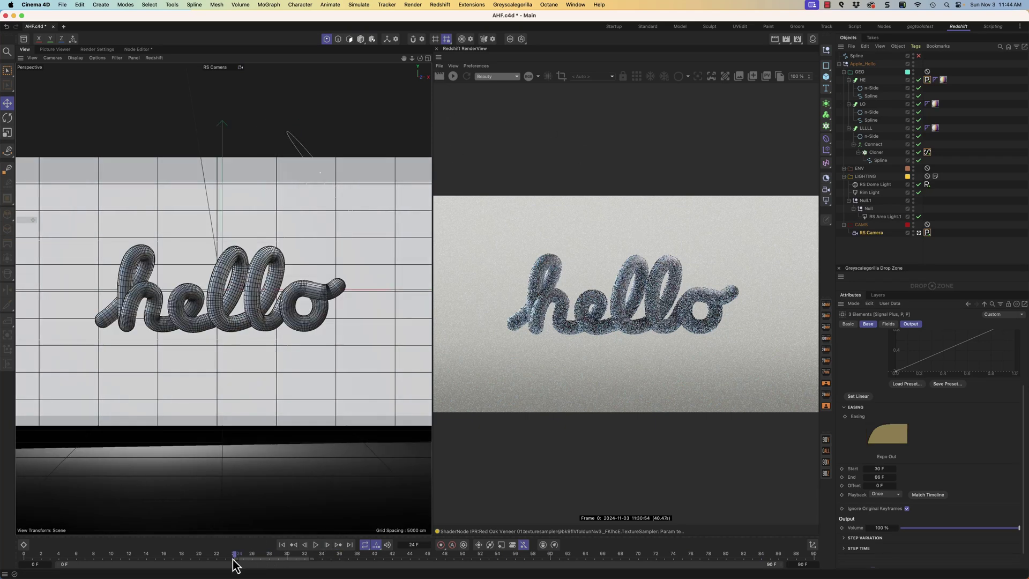
{"action": "left_click", "coordinate": [453, 81]}
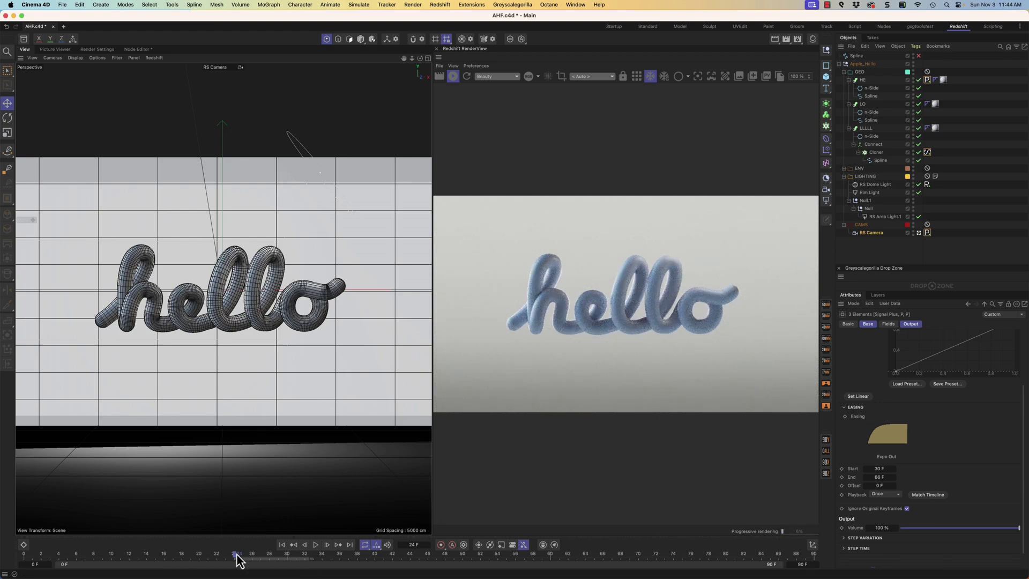
{"action": "left_click_drag", "start_coordinate": [239, 554], "coordinate": [495, 560]}
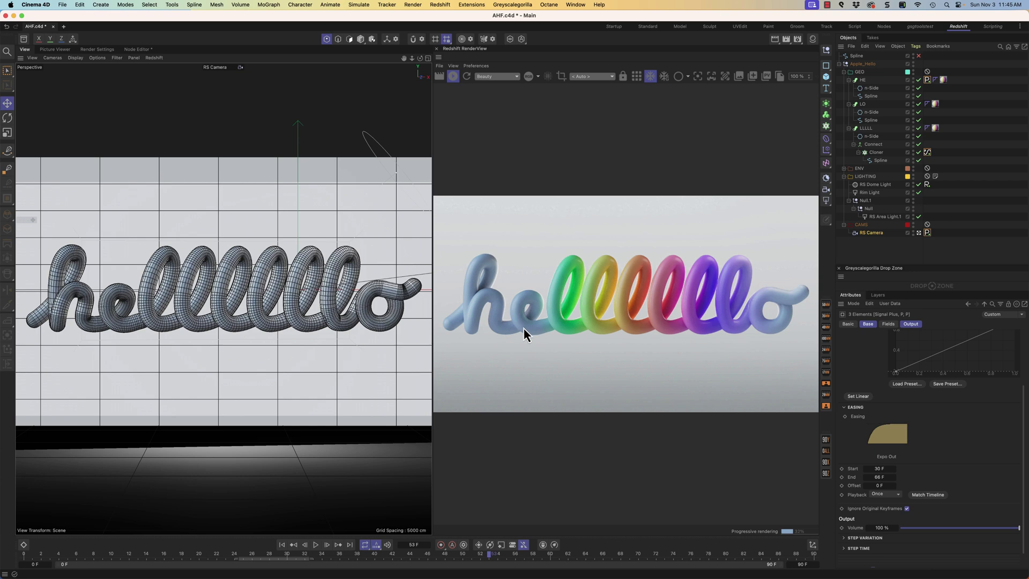
Open the HE sweep's Rainbow material in the Node Editor and select its RS Standard node.
{"action": "double_click", "coordinate": [943, 80]}
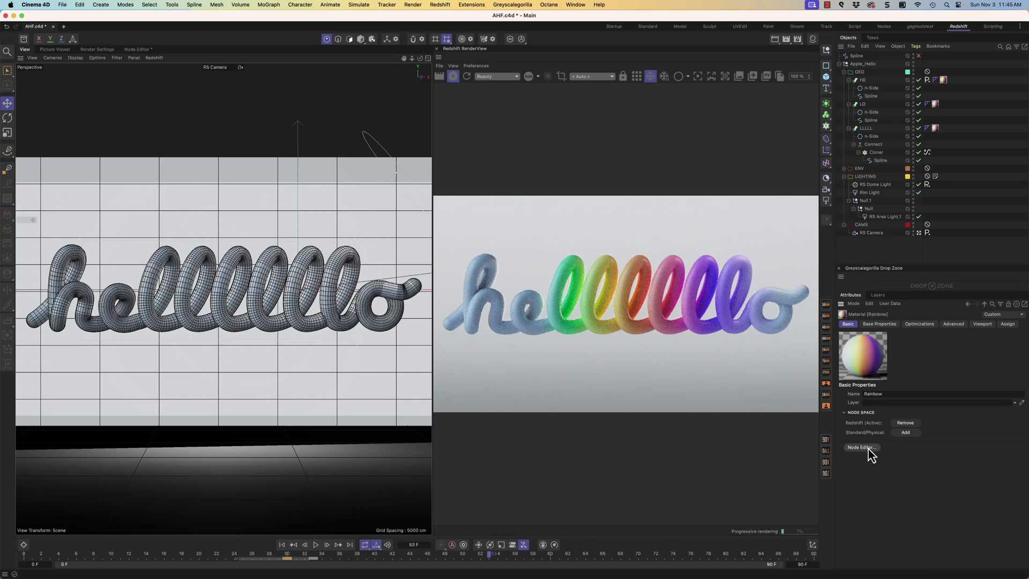
{"action": "left_click", "coordinate": [868, 450]}
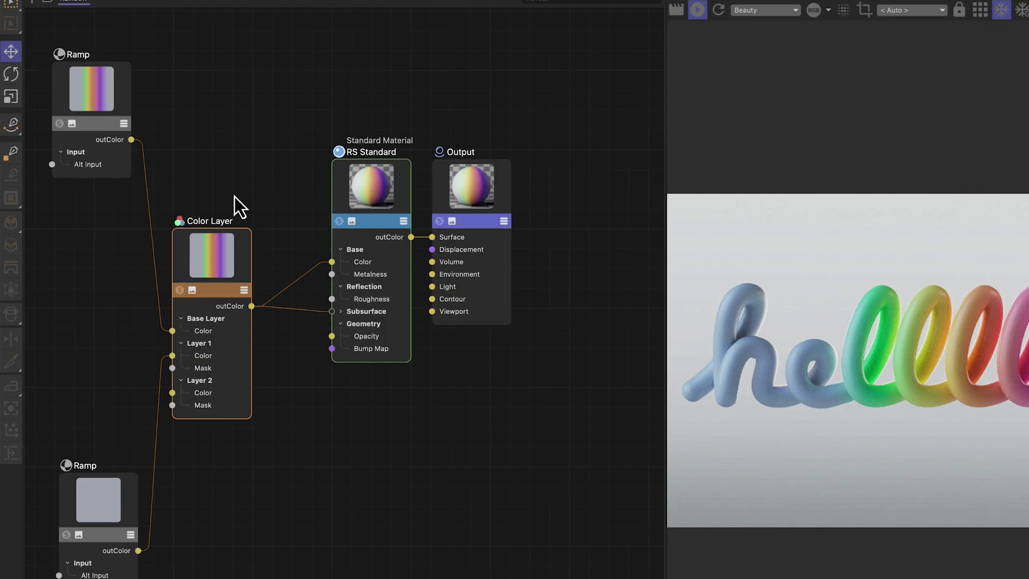
{"action": "left_click", "coordinate": [393, 269]}
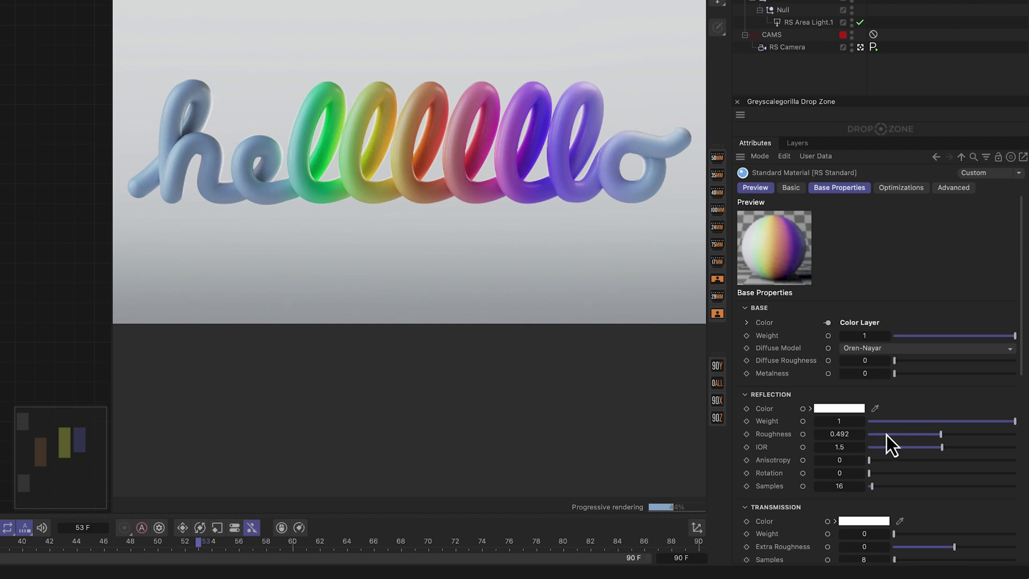
Try reflection roughness values of 0 and 0.826 on the RS Standard node and return the roughness to about mid-range.
{"action": "left_click_drag", "start_coordinate": [886, 435], "coordinate": [864, 434]}
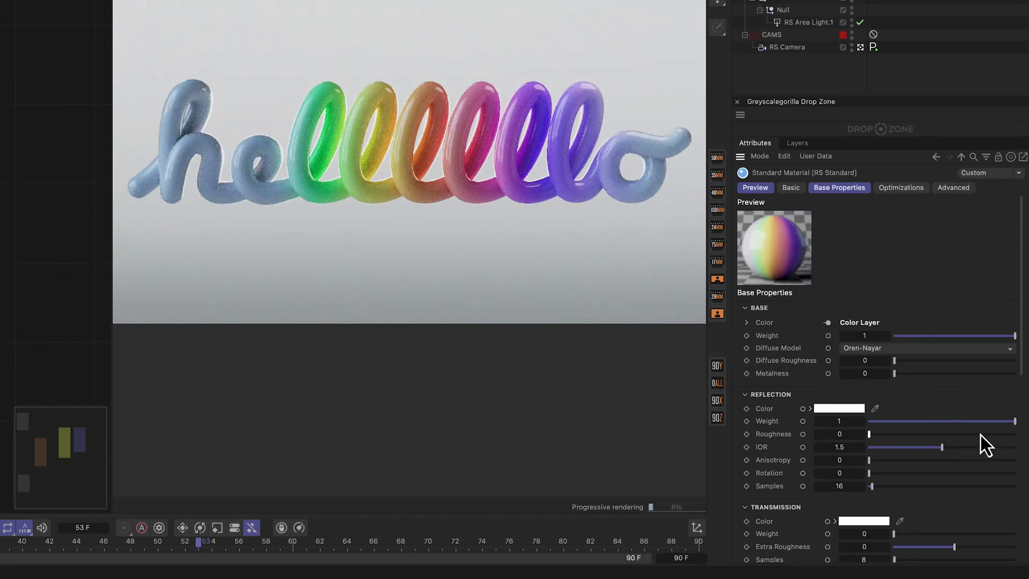
{"action": "left_click_drag", "start_coordinate": [981, 436], "coordinate": [995, 433]}
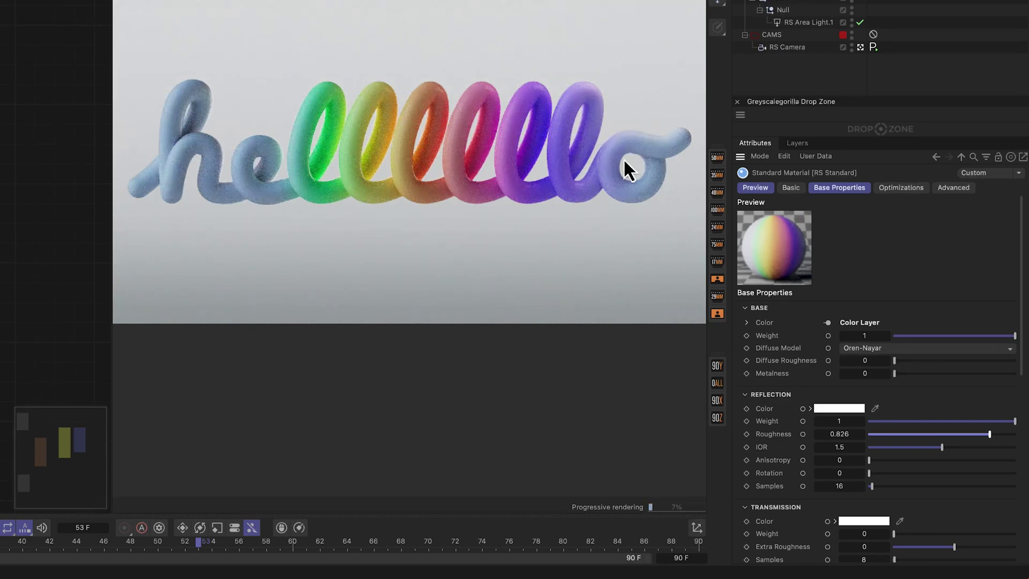
{"action": "left_click", "coordinate": [939, 434]}
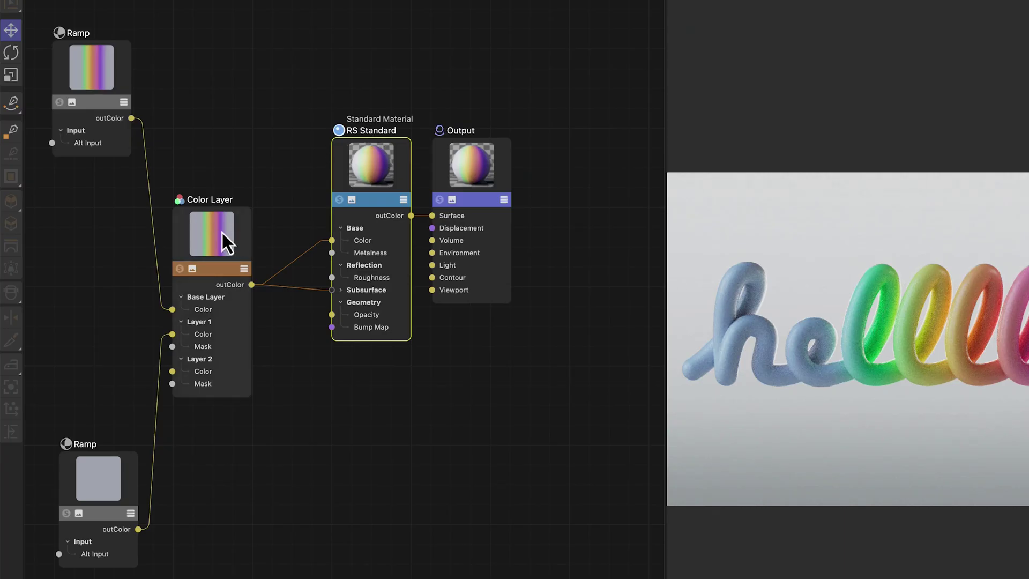
Inspect the Color Layer node and the two Ramp nodes feeding it, shifting the Color Layer node slightly closer to RS Standard.
{"action": "left_click", "coordinate": [220, 229]}
{"action": "left_click", "coordinate": [101, 489]}
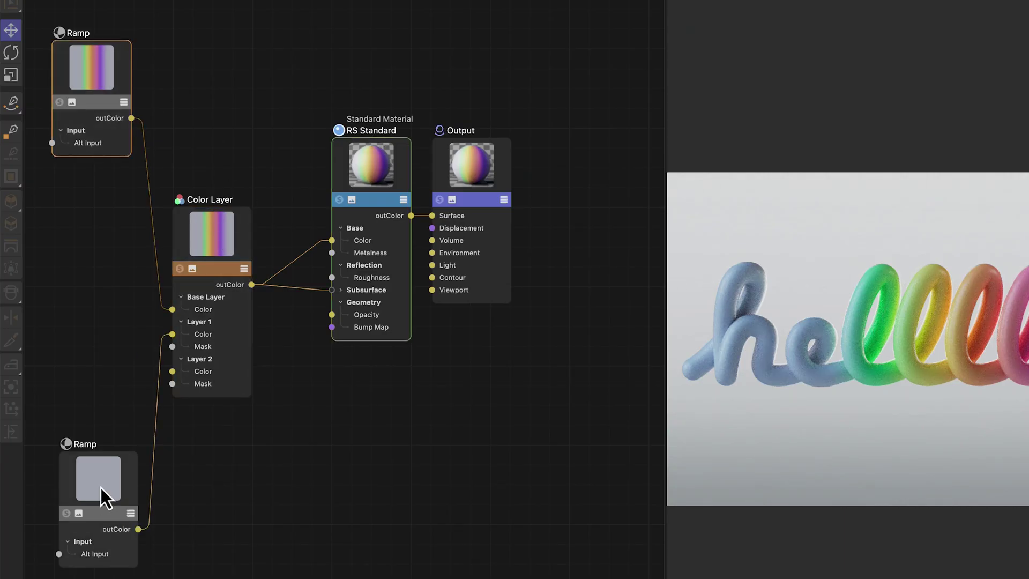
{"action": "left_click", "coordinate": [107, 75]}
{"action": "left_click_drag", "start_coordinate": [222, 234], "coordinate": [245, 203]}
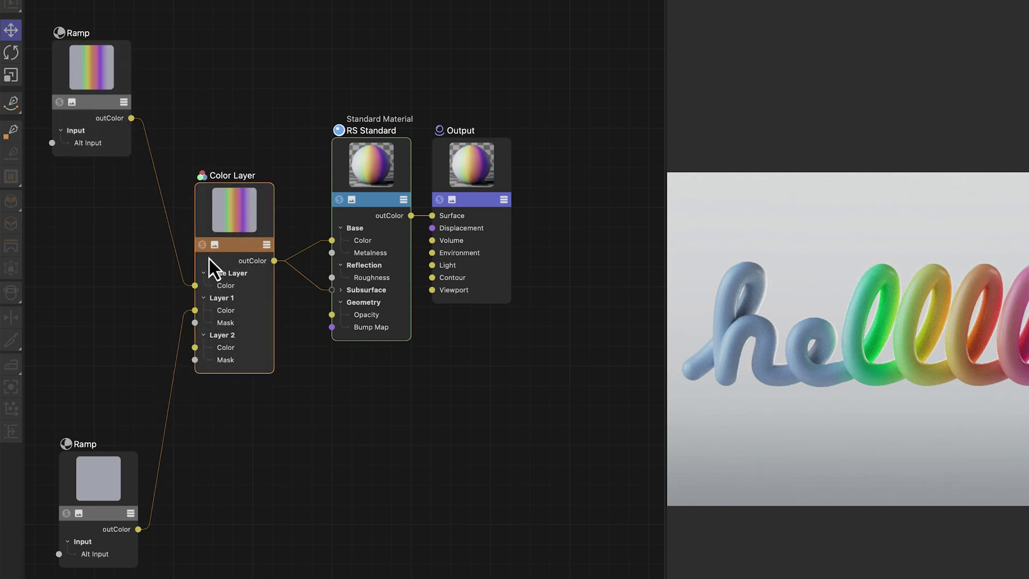
{"action": "left_click", "coordinate": [113, 65]}
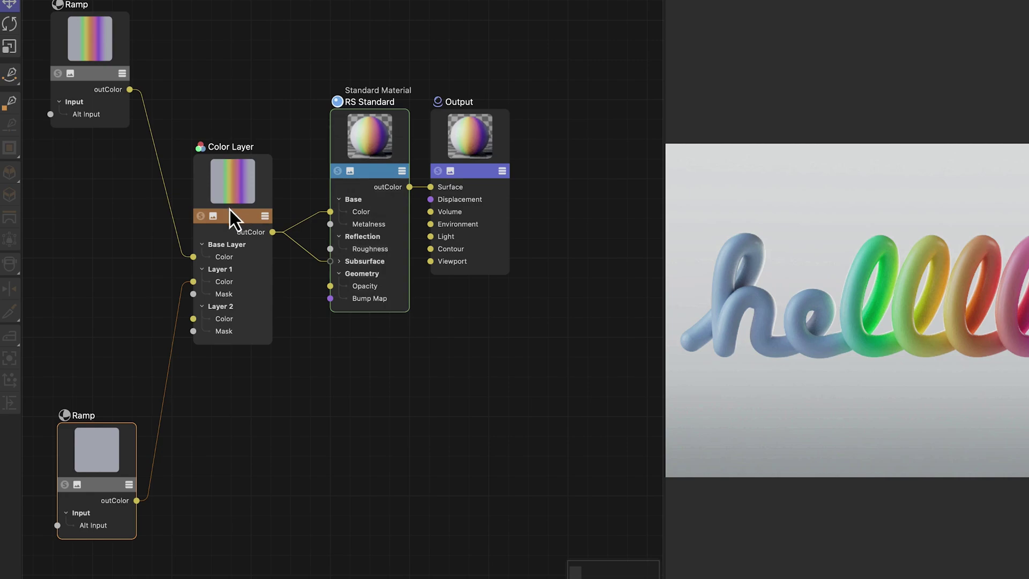
Check the Color Layer's animated mask by scrubbing from frame 30 to 33, and examine the rainbow Ramp node's settings.
{"action": "left_click", "coordinate": [242, 246]}
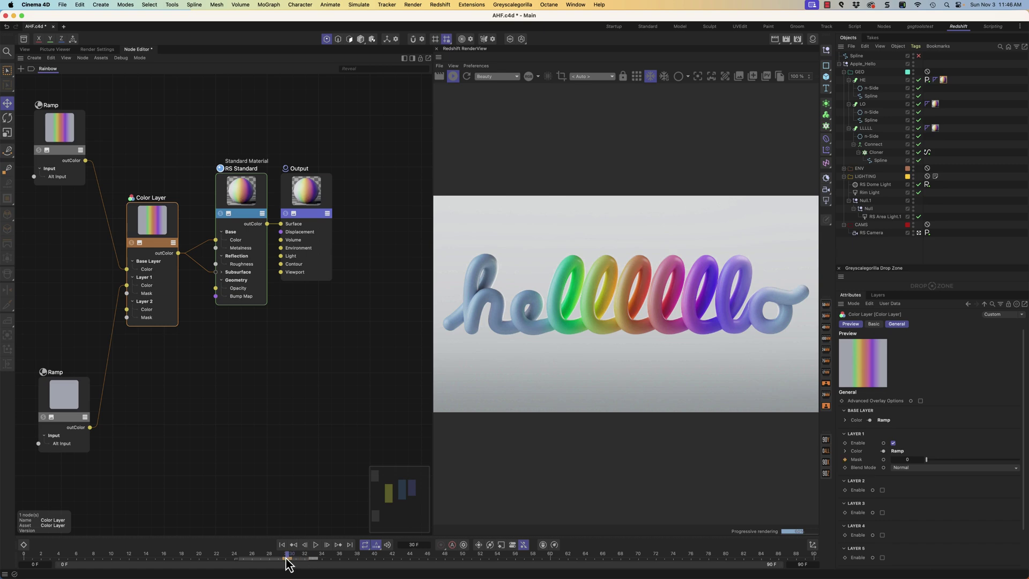
{"action": "left_click_drag", "start_coordinate": [287, 558], "coordinate": [316, 560]}
{"action": "left_click", "coordinate": [71, 153]}
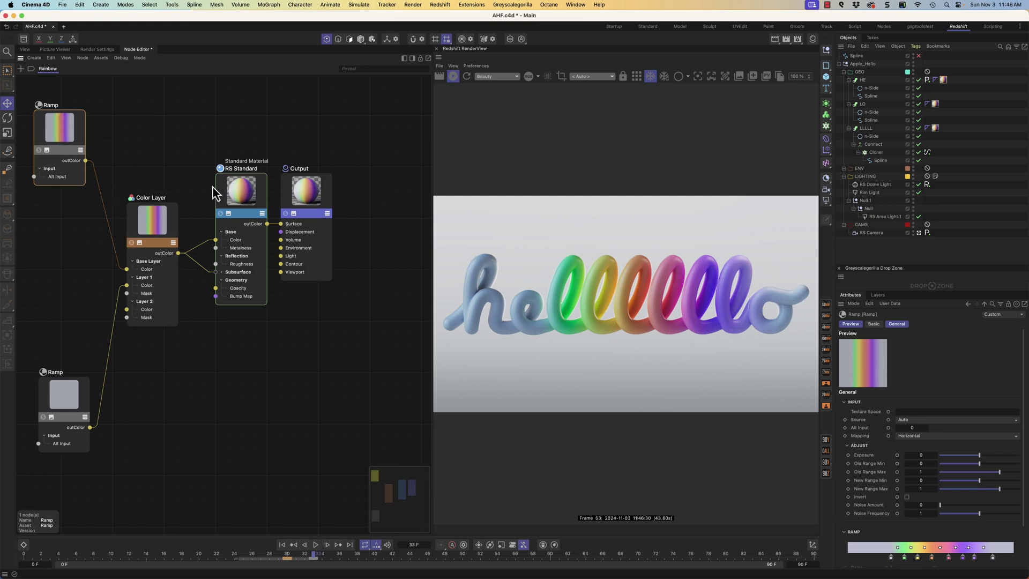
{"action": "middle_click_drag", "start_coordinate": [182, 189], "coordinate": [202, 194]}
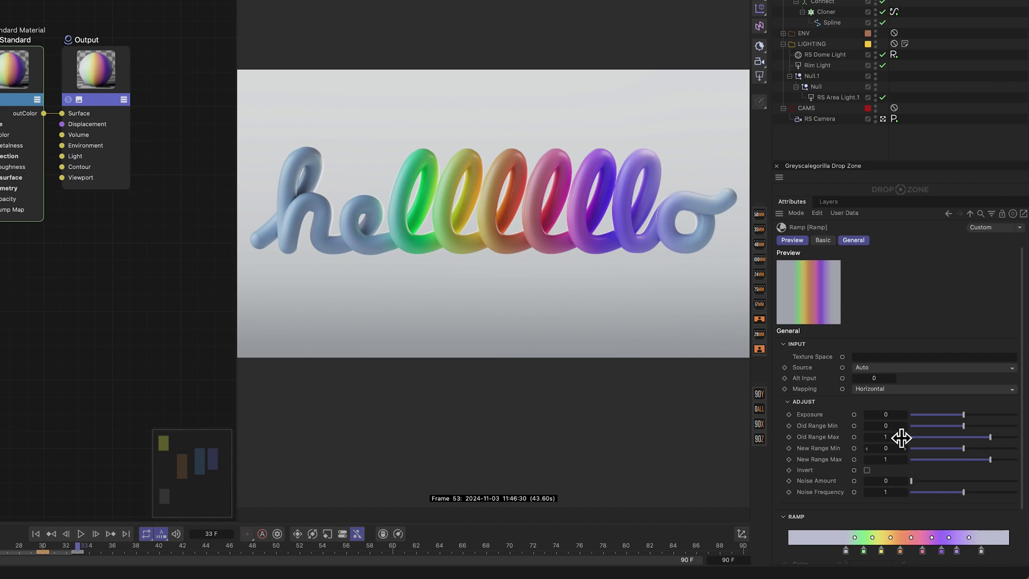
Switch to Snagit, view the reference capture of the multicoloured iMac hello lettering and return to Cinema 4D.
{"action": "key", "text": "super+Tab"}
{"action": "left_click", "coordinate": [300, 203]}
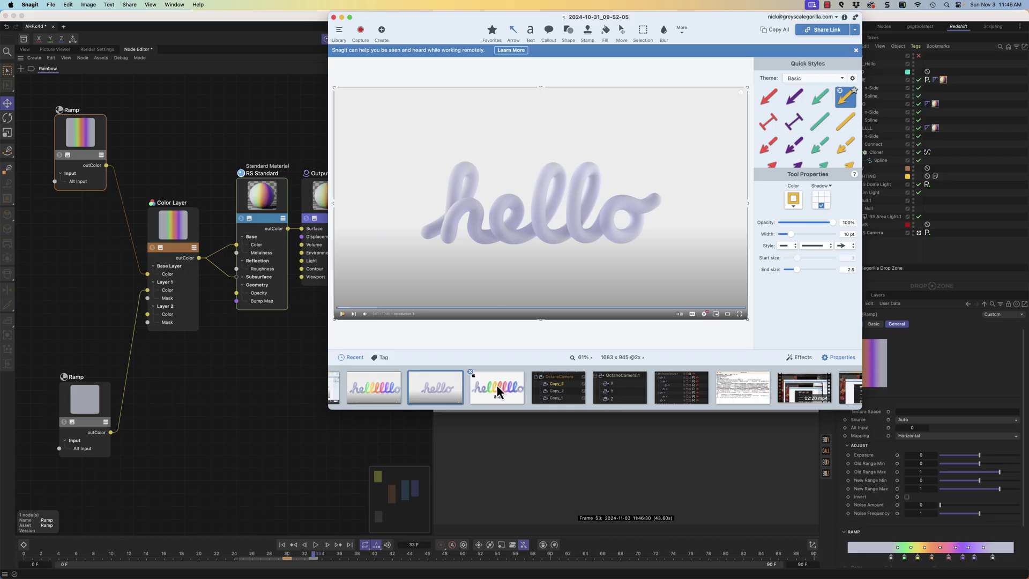
{"action": "left_click", "coordinate": [496, 385]}
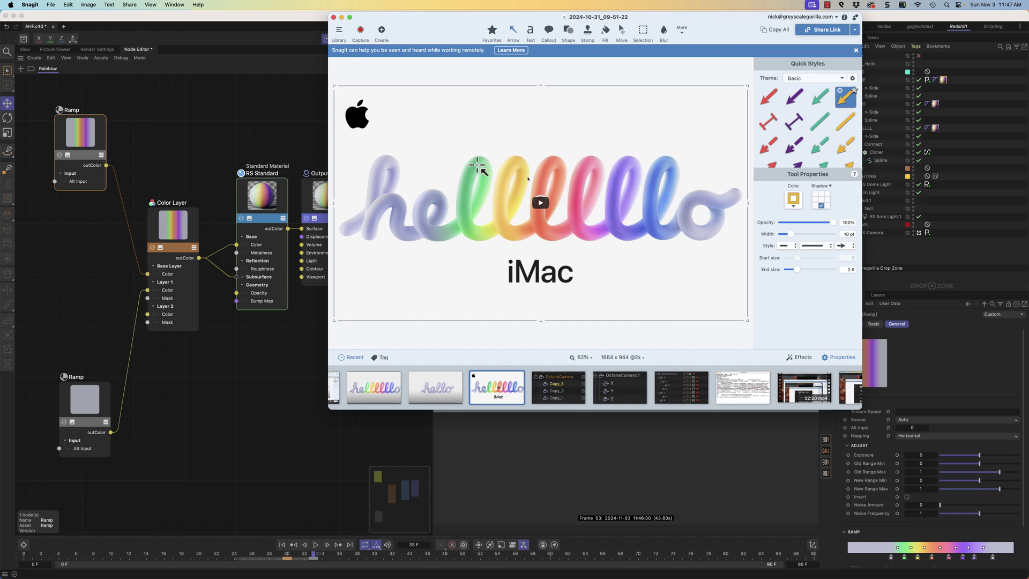
{"action": "left_click", "coordinate": [300, 23]}
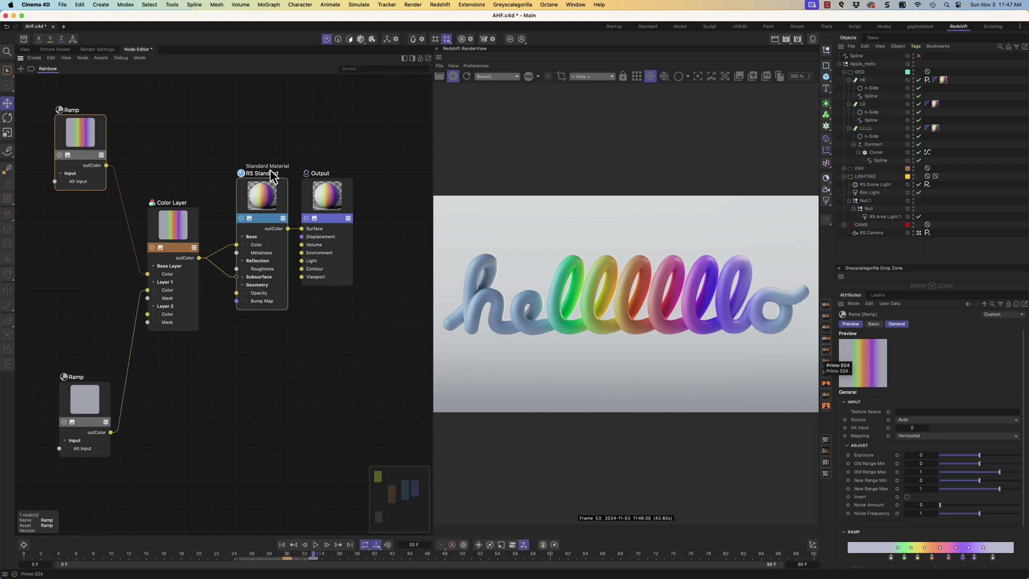
Examine the HE sweep's Rainbow material tag, the Color Layer node and the gradient of the rainbow Ramp node.
{"action": "left_click", "coordinate": [943, 80]}
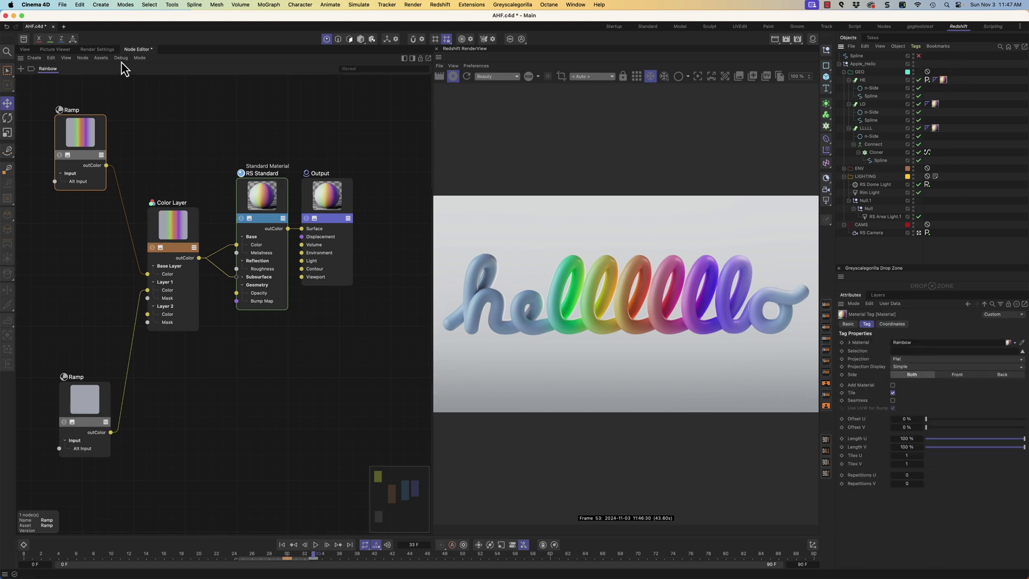
{"action": "left_click", "coordinate": [24, 50]}
{"action": "left_click", "coordinate": [190, 258]}
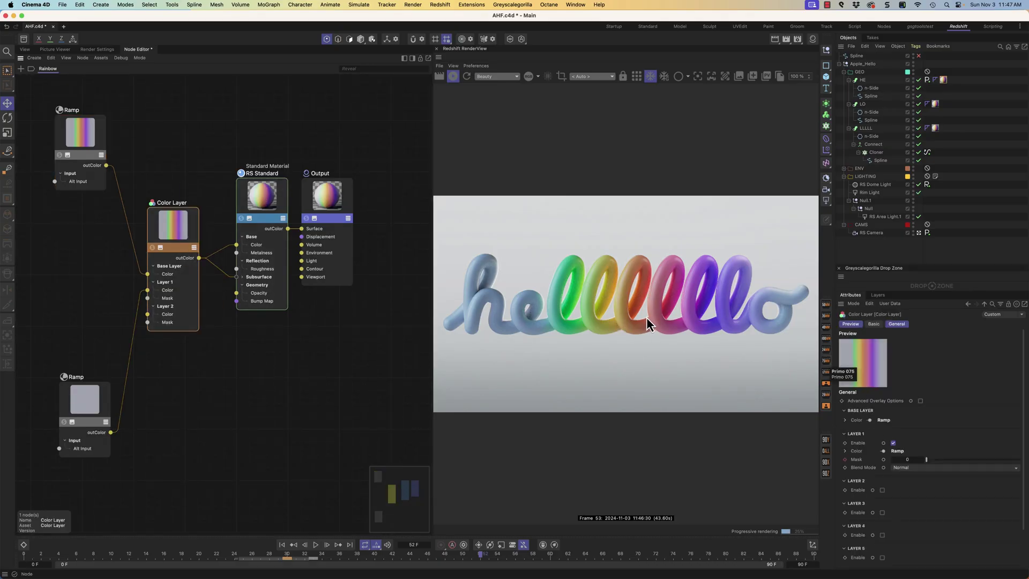
{"action": "left_click", "coordinate": [84, 115]}
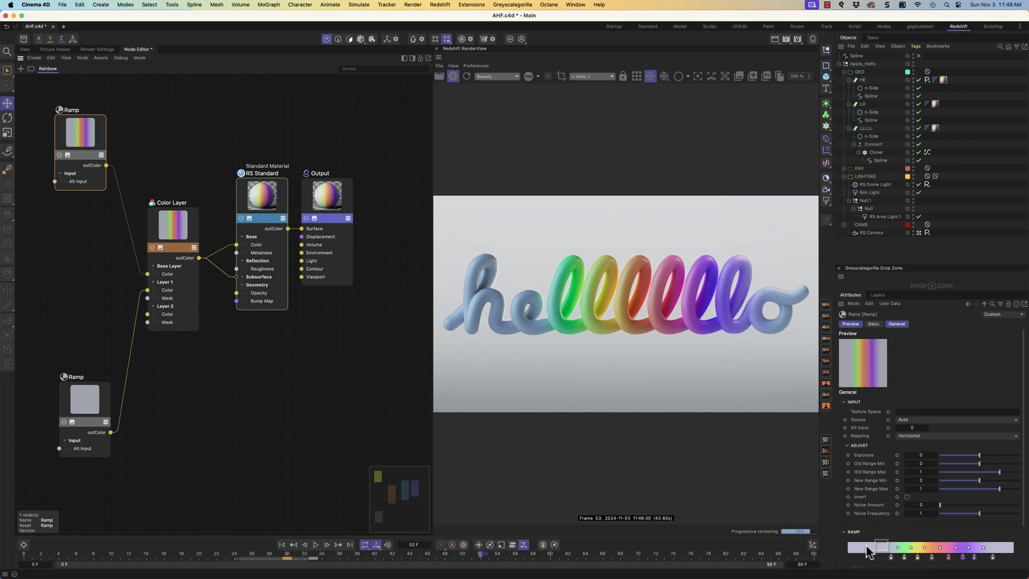
{"action": "mouse_move", "coordinate": [868, 549]}
{"action": "left_mouse_down"}
{"action": "mouse_move", "coordinate": [847, 543]}
{"action": "mouse_move", "coordinate": [879, 551]}
{"action": "left_mouse_up"}
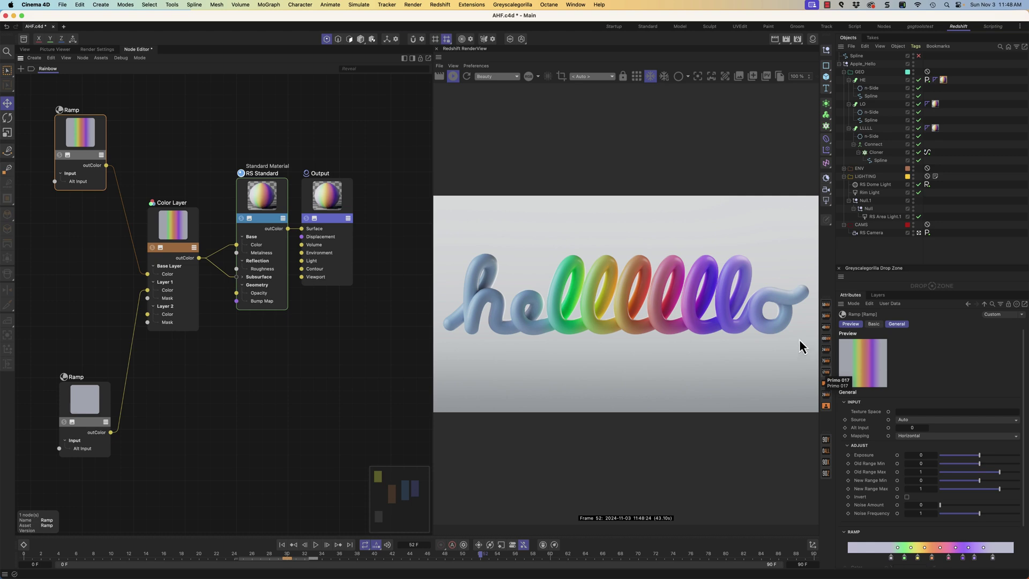
Bring back the viewport and look through the projection options of the HE sweep's Rainbow material tag.
{"action": "left_click", "coordinate": [943, 80]}
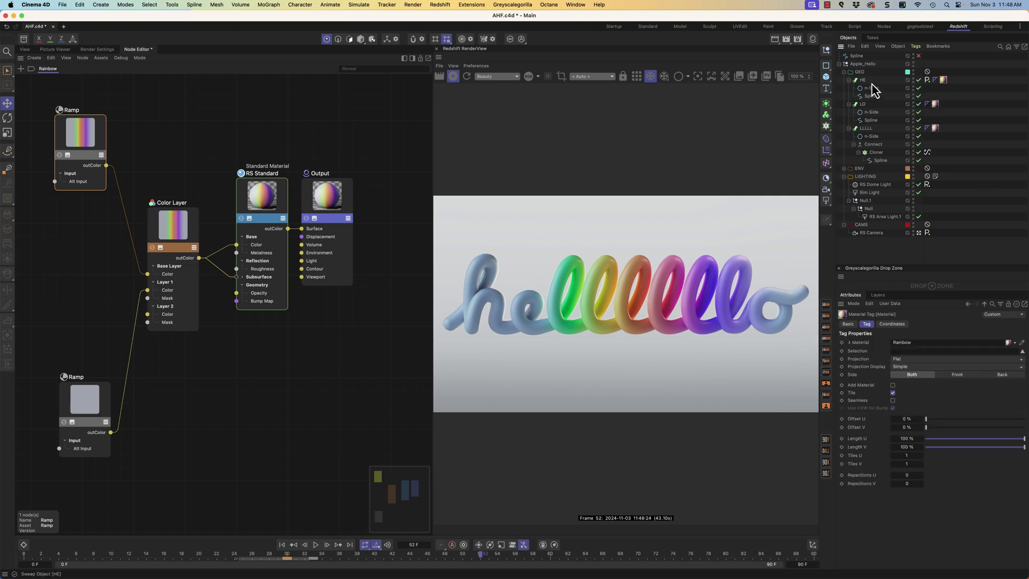
{"action": "left_click", "coordinate": [25, 49]}
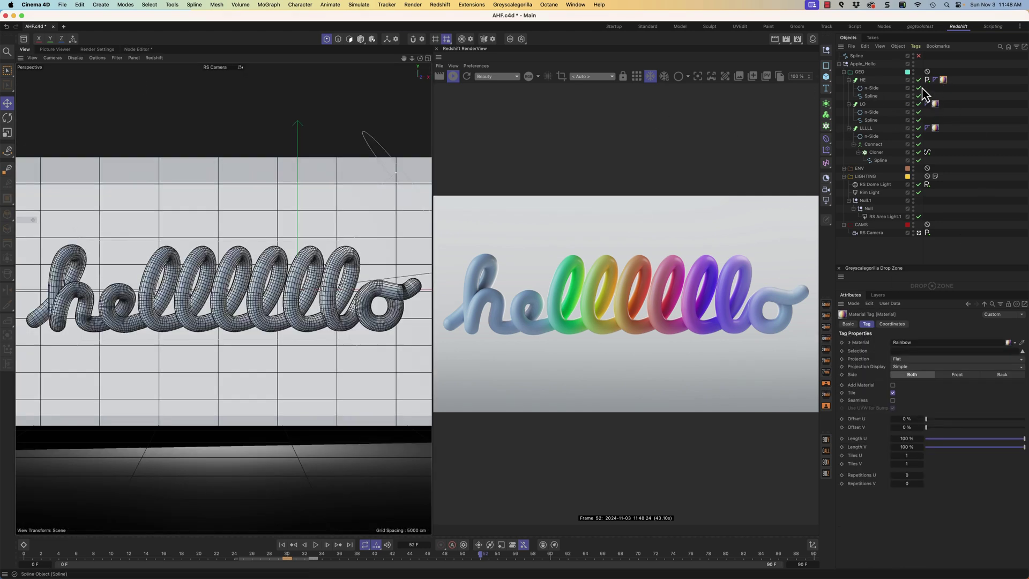
{"action": "left_click", "coordinate": [908, 360]}
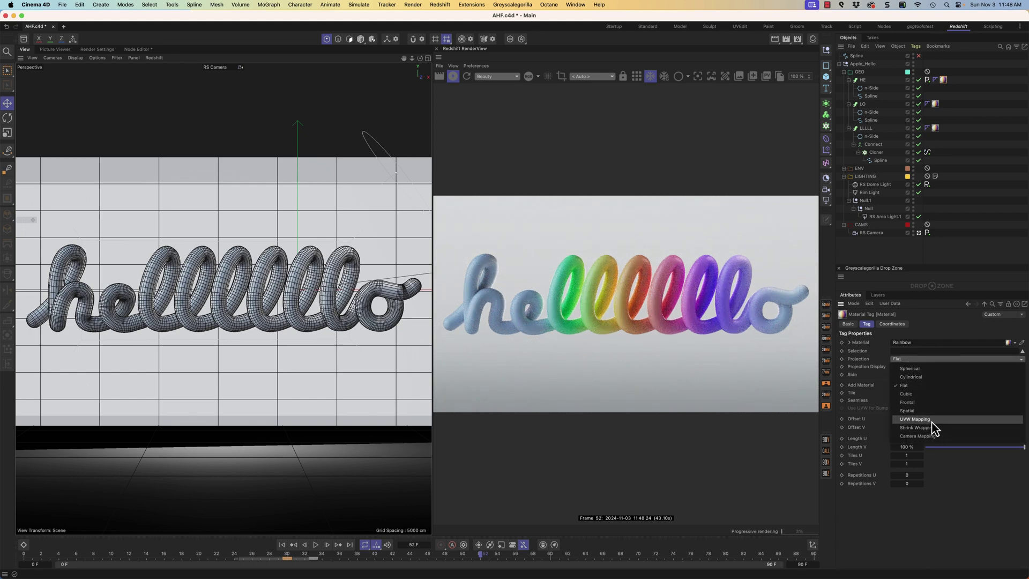
{"action": "left_click", "coordinate": [861, 259]}
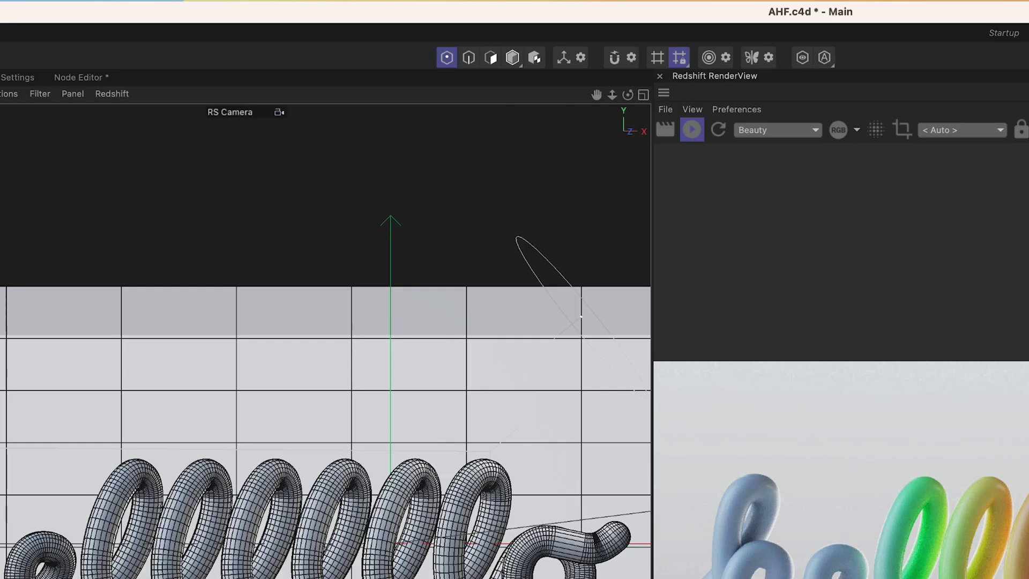
Enable Texture mode, leave the RS Camera view and orbit around the lettering to examine the Rainbow material's flat projection.
{"action": "left_click", "coordinate": [534, 58]}
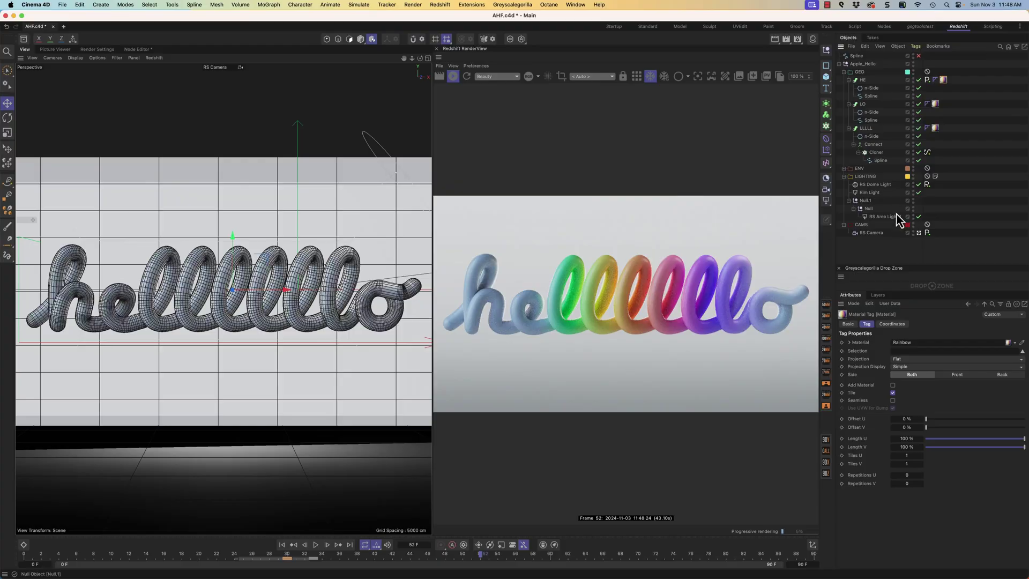
{"action": "left_click", "coordinate": [920, 233]}
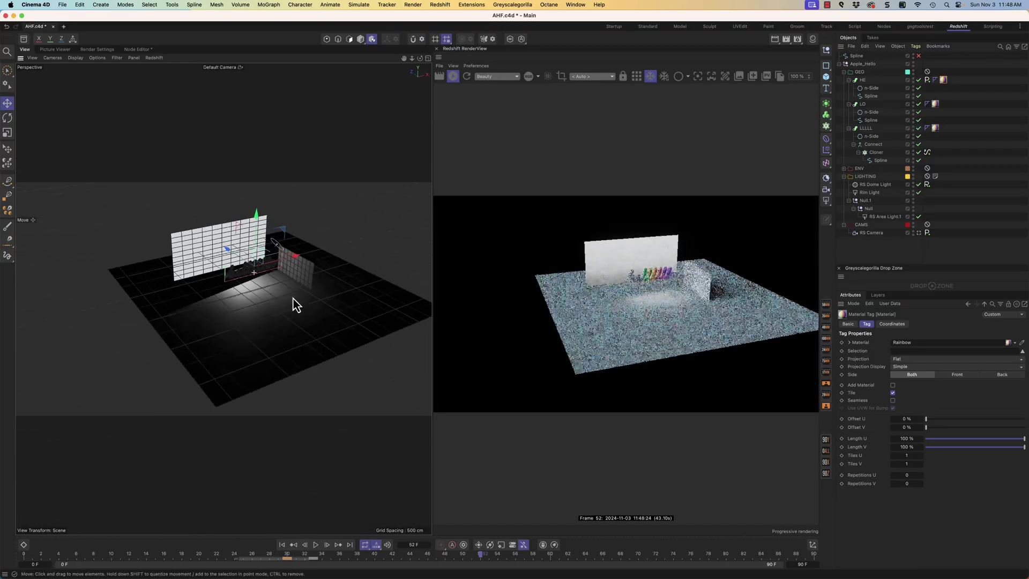
{"action": "left_click_drag", "start_coordinate": [293, 299], "coordinate": [333, 301], "text": "alt"}
{"action": "right_click_drag", "start_coordinate": [239, 265], "coordinate": [323, 248], "text": "alt"}
{"action": "left_click_drag", "start_coordinate": [322, 248], "coordinate": [251, 263], "text": "alt"}
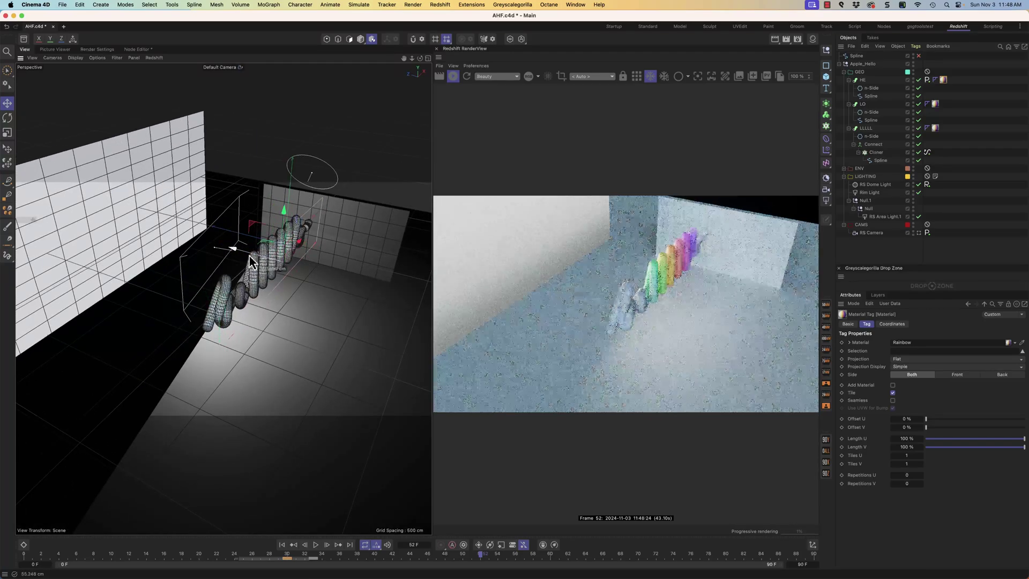
{"action": "right_click_drag", "start_coordinate": [262, 262], "coordinate": [322, 241], "text": "alt"}
{"action": "mouse_move", "coordinate": [321, 241]}
{"action": "left_mouse_down", "text": "alt"}
{"action": "mouse_move", "coordinate": [305, 263]}
{"action": "mouse_move", "coordinate": [315, 252]}
{"action": "left_mouse_up", "text": "alt"}
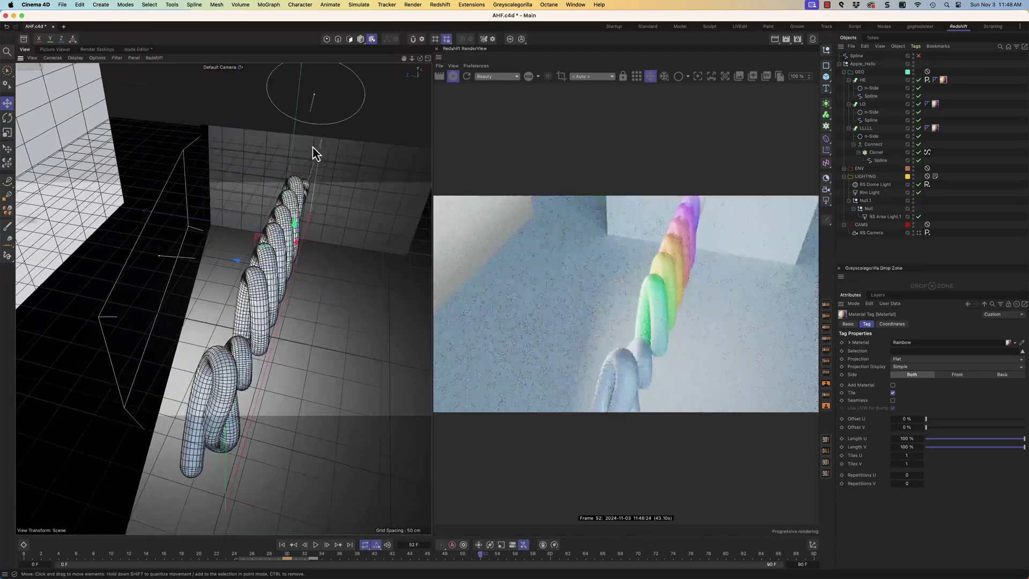
Orbit around the lettering and try sliding the HE sweep's flat Rainbow projection along the word toward the h.
{"action": "left_click_drag", "start_coordinate": [249, 371], "coordinate": [218, 339], "text": "alt"}
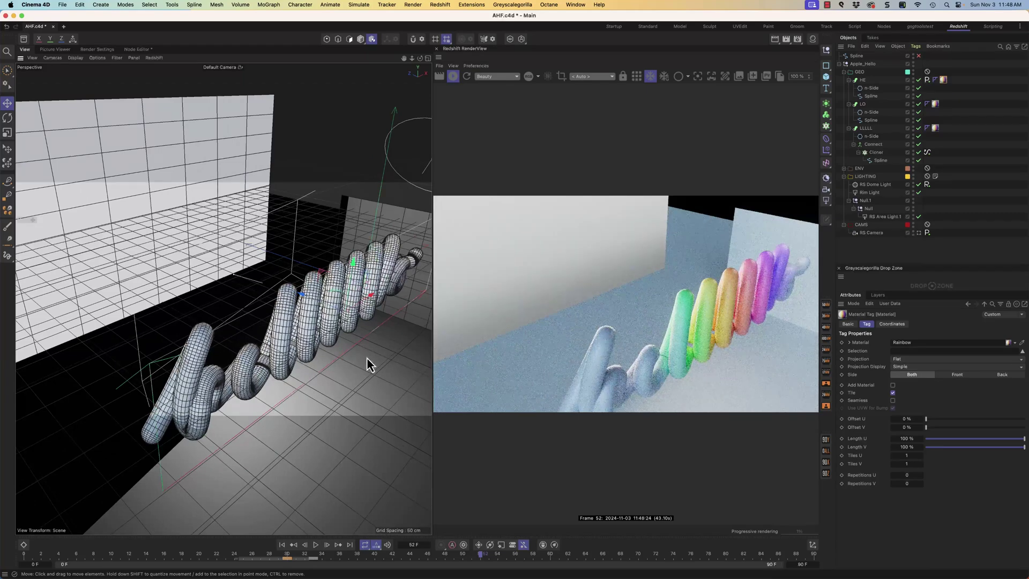
{"action": "left_click_drag", "start_coordinate": [368, 359], "coordinate": [385, 338], "text": "alt"}
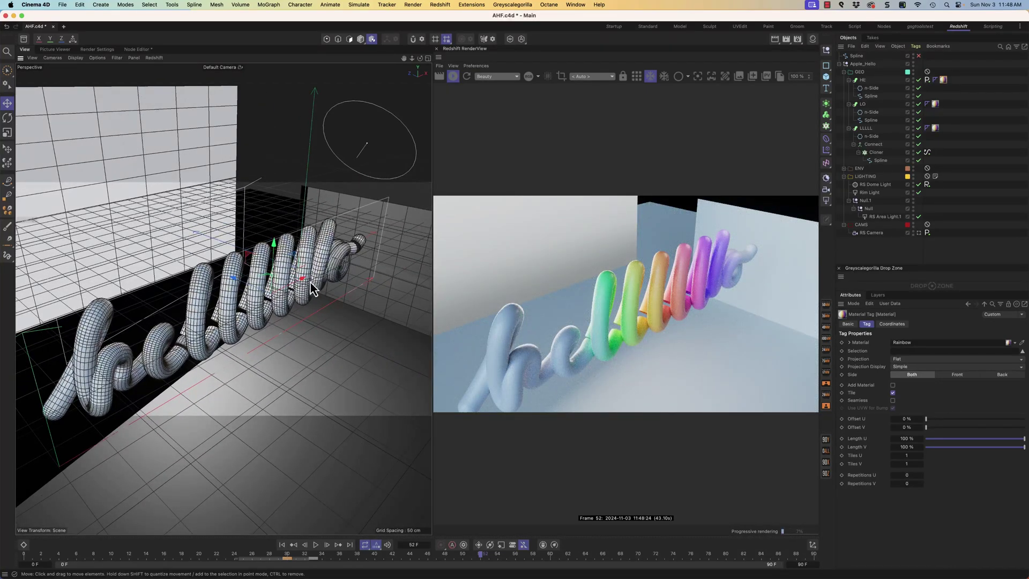
{"action": "left_click_drag", "start_coordinate": [313, 289], "coordinate": [215, 347]}
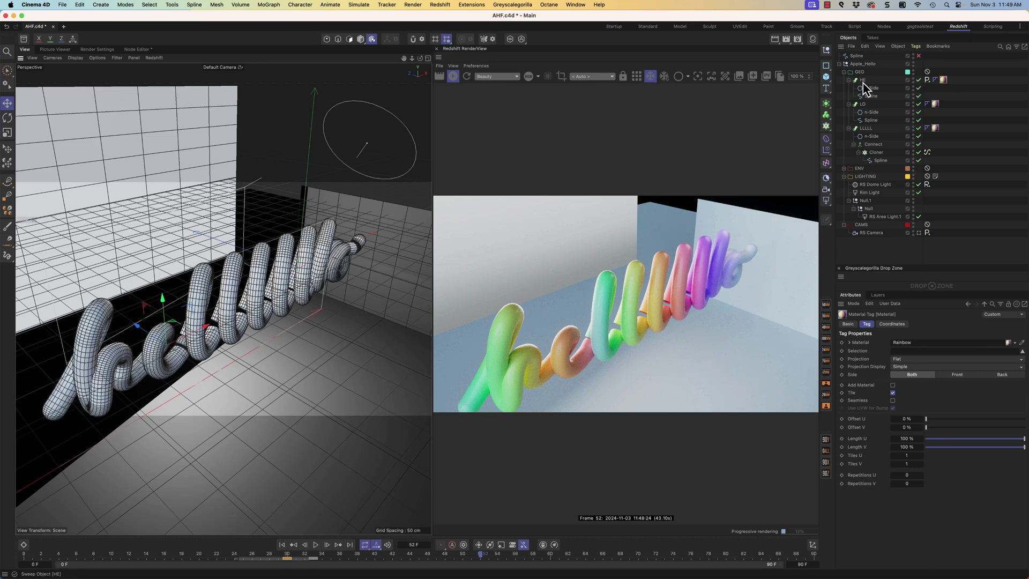
Examine how the flat projections of the LO and LLLLL sweeps' Rainbow material tags sit on the letters.
{"action": "left_click", "coordinate": [936, 104]}
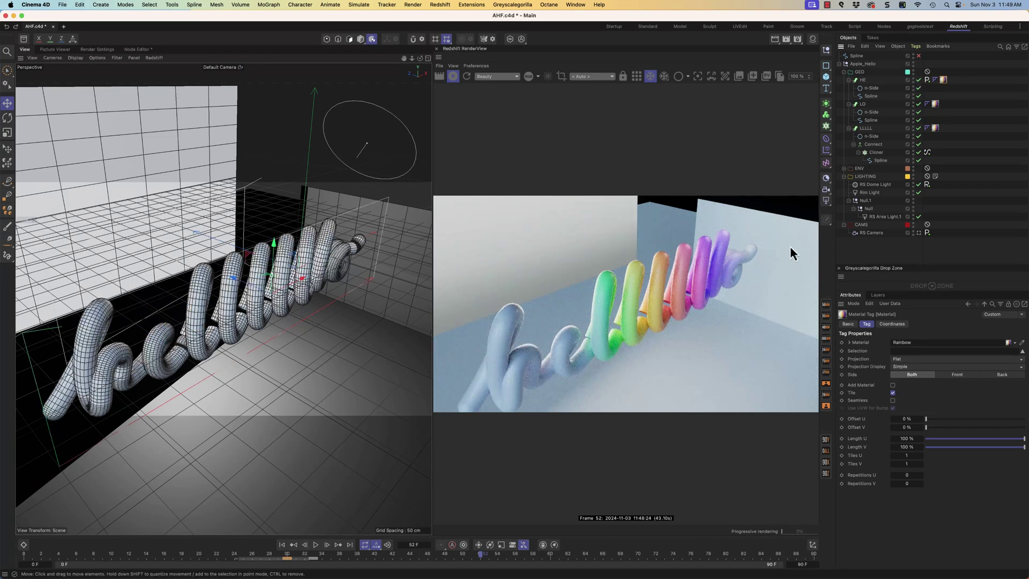
{"action": "left_click", "coordinate": [935, 104]}
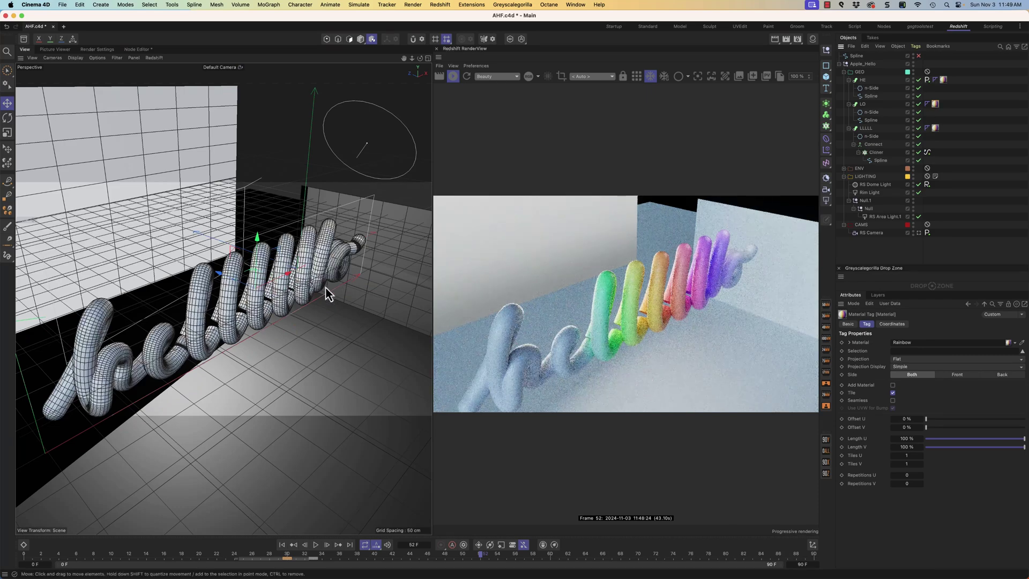
{"action": "left_click_drag", "start_coordinate": [284, 279], "coordinate": [312, 267]}
{"action": "left_click_drag", "start_coordinate": [399, 214], "coordinate": [355, 253]}
{"action": "left_click", "coordinate": [935, 128]}
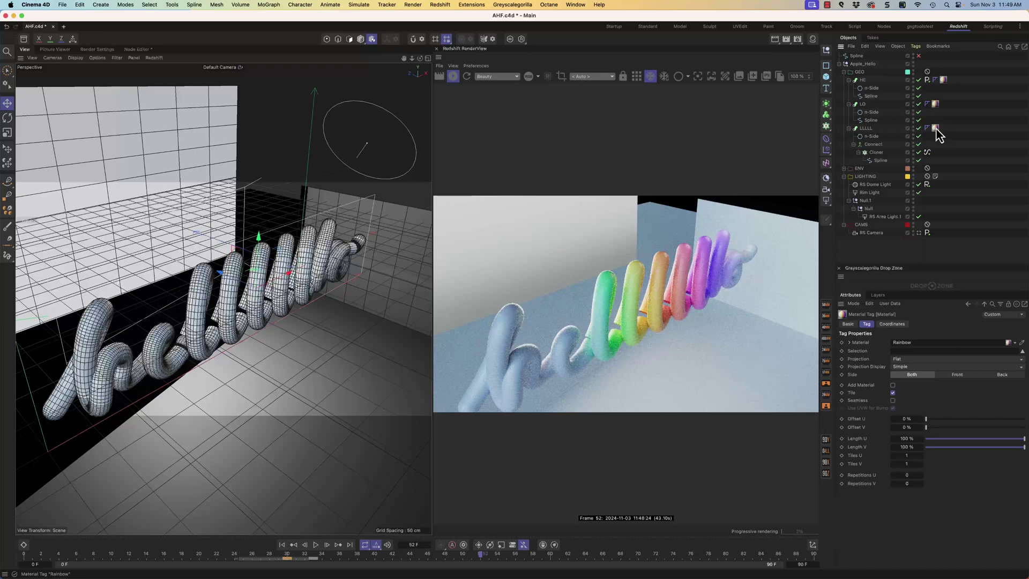
{"action": "left_click_drag", "start_coordinate": [288, 277], "coordinate": [314, 294]}
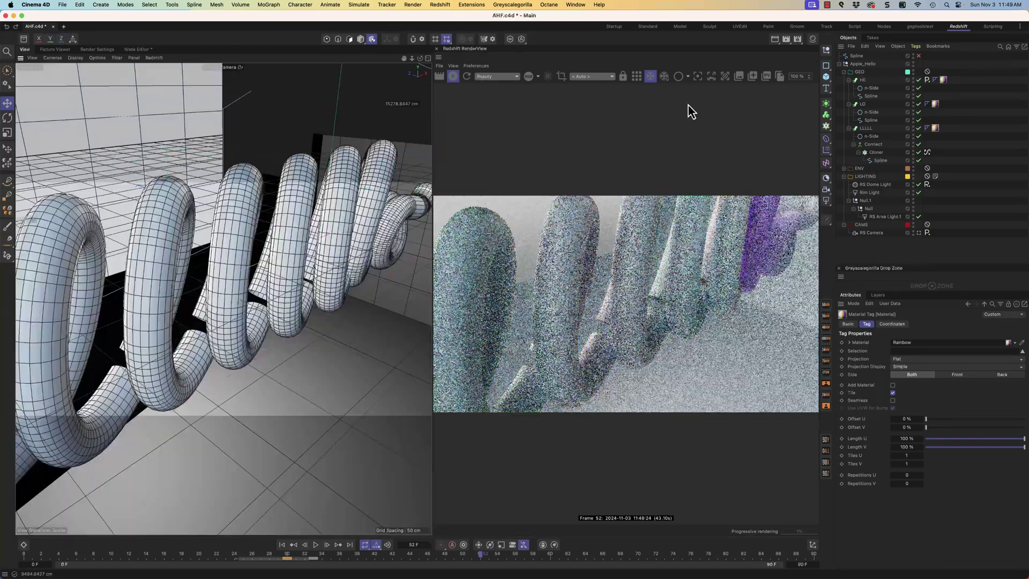
{"action": "left_click_drag", "start_coordinate": [407, 177], "coordinate": [150, 378]}
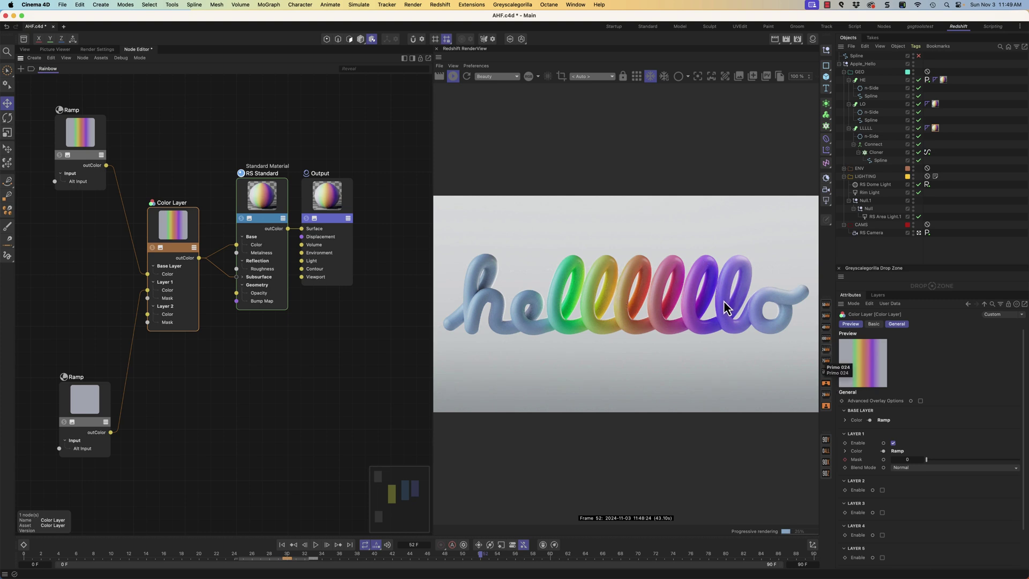
Examine the gradient of the plain grey Ramp node and the layer settings of the Color Layer node.
{"action": "left_click", "coordinate": [90, 402]}
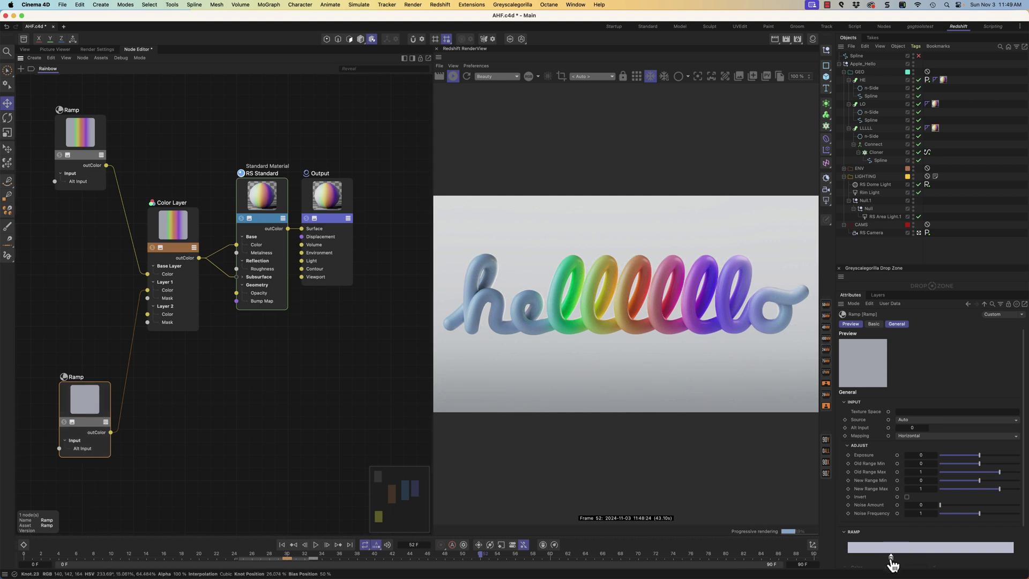
{"action": "left_click", "coordinate": [168, 180]}
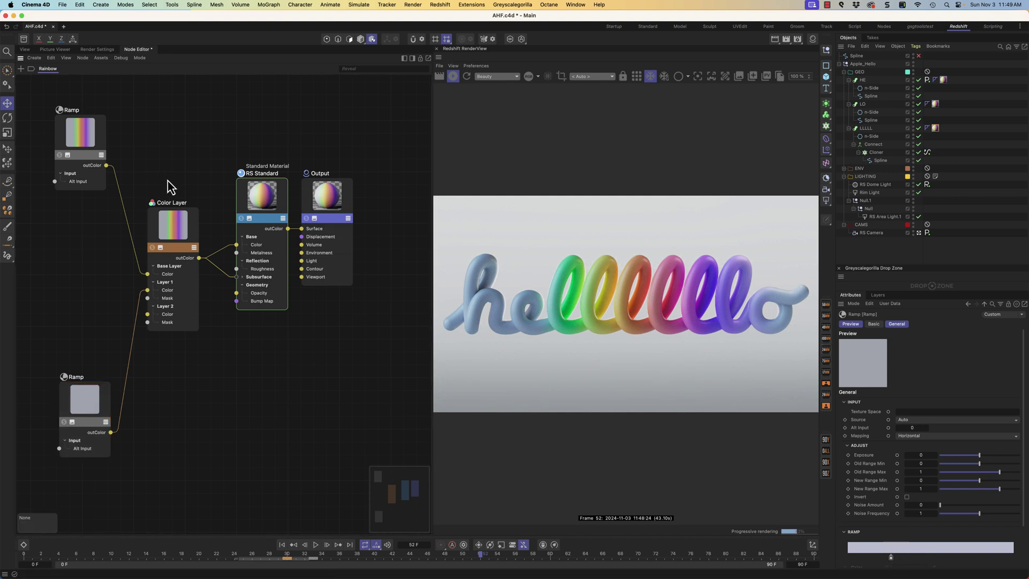
{"action": "left_click", "coordinate": [184, 241]}
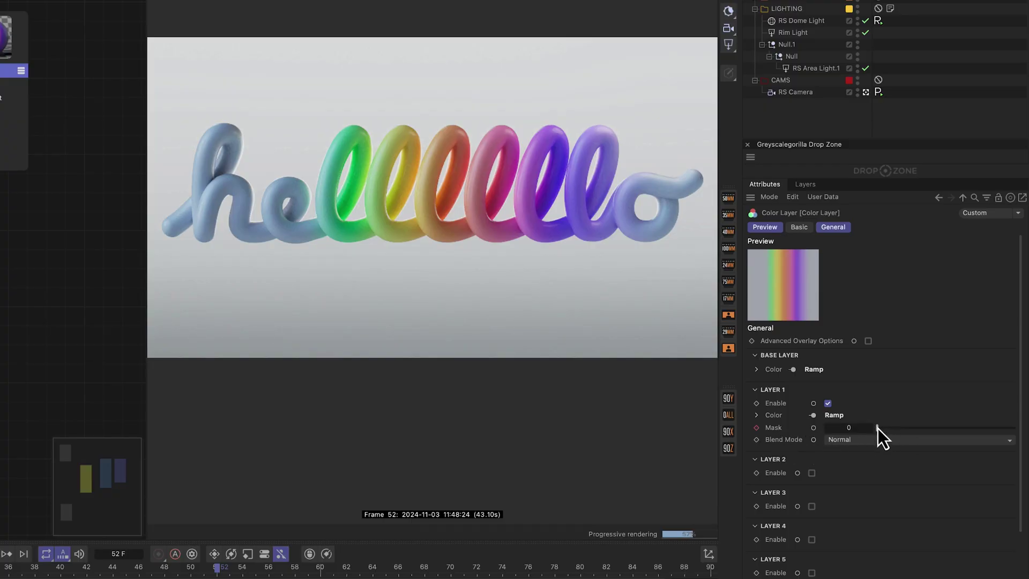
Raise the Color Layer node's Layer 1 Mask to its maximum and bring it back to 0.
{"action": "left_click_drag", "start_coordinate": [877, 429], "coordinate": [1025, 431]}
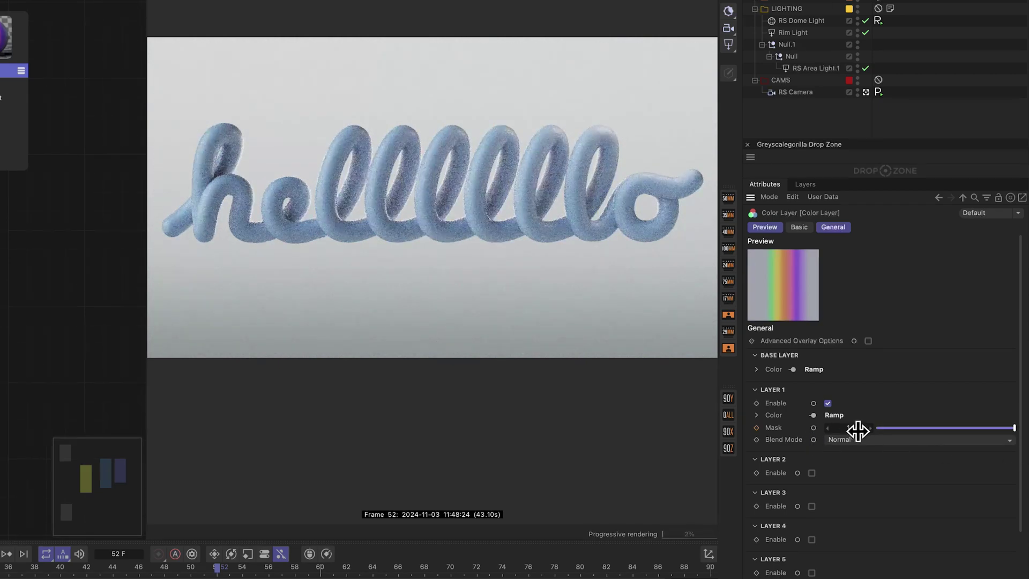
{"action": "left_click_drag", "start_coordinate": [923, 435], "coordinate": [1028, 433]}
{"action": "left_click_drag", "start_coordinate": [1002, 435], "coordinate": [799, 432]}
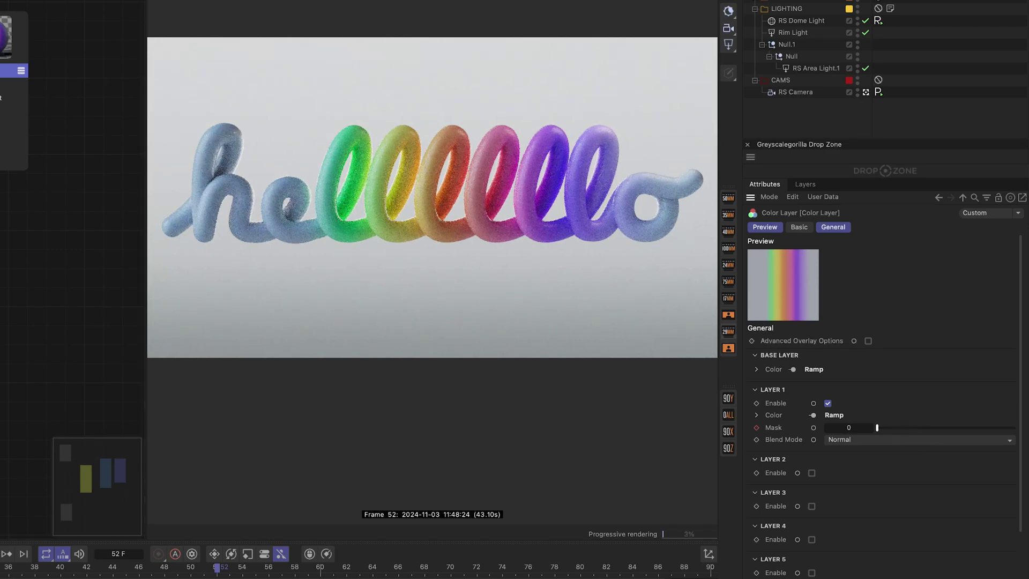
Bring back the viewport and disable the Rim Light and RS Area Light.1 in the LIGHTING group.
{"action": "key", "text": "super+w"}
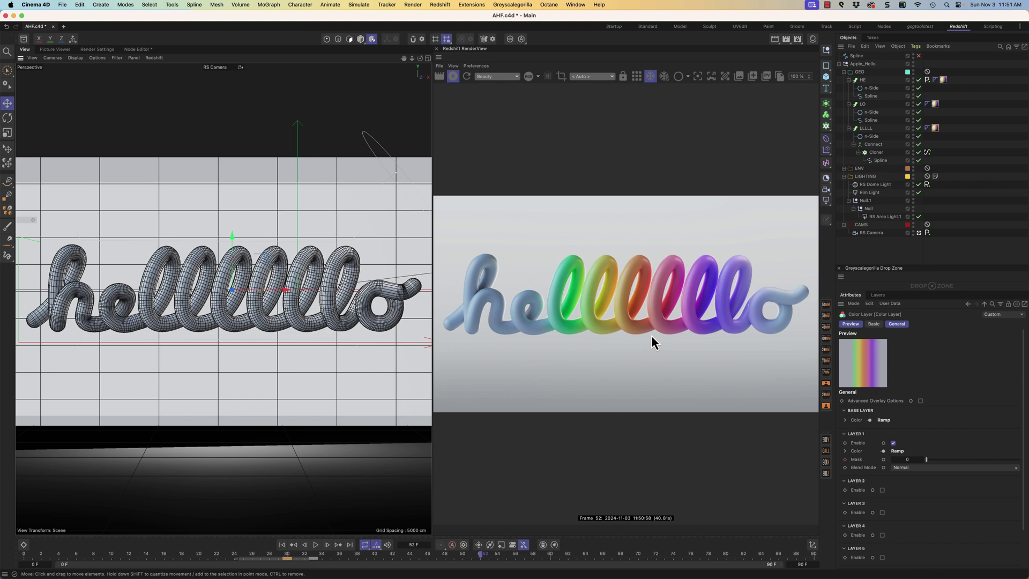
{"action": "left_click", "coordinate": [844, 176]}
{"action": "left_click", "coordinate": [768, 85]}
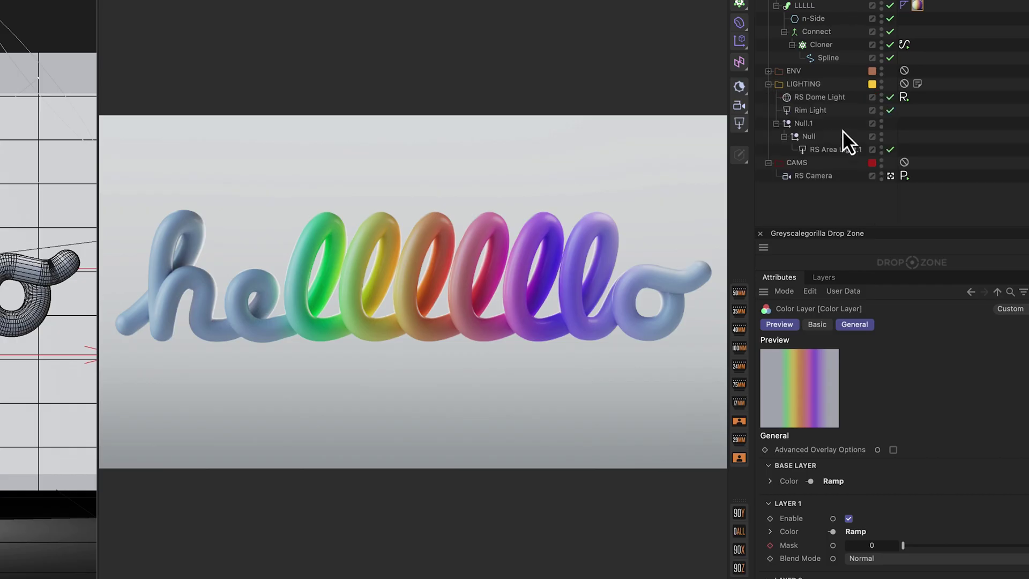
{"action": "left_click_drag", "start_coordinate": [889, 110], "coordinate": [896, 150]}
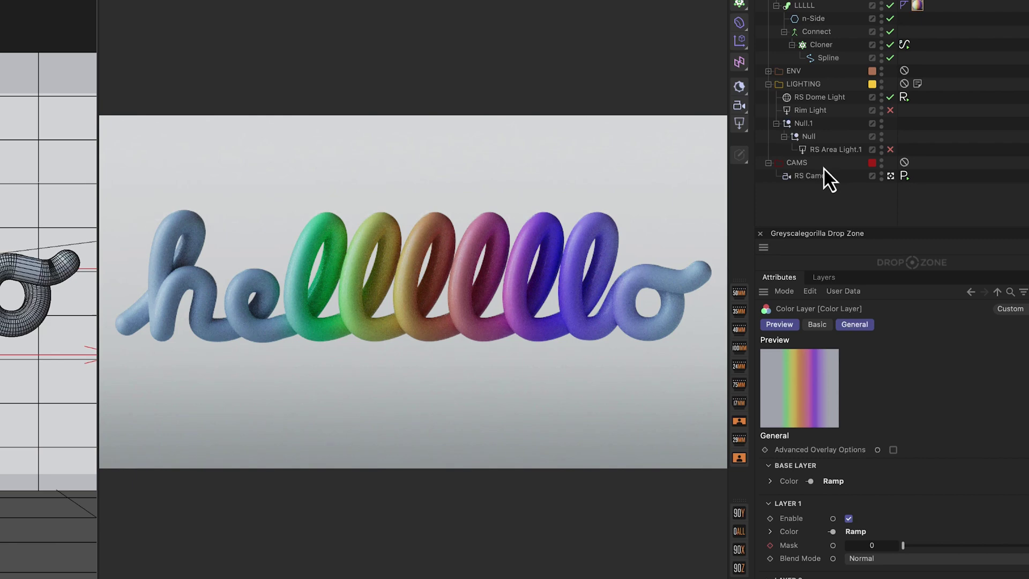
Examine the RS Dome Light's object settings and the file path of its HDRI texture.
{"action": "left_click", "coordinate": [819, 98]}
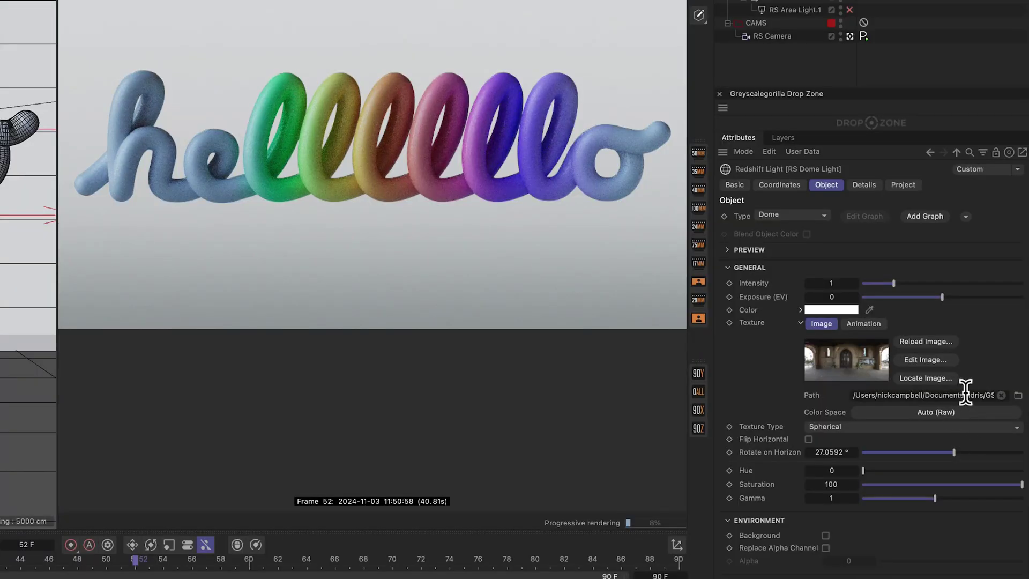
{"action": "left_click_drag", "start_coordinate": [965, 395], "coordinate": [1022, 408]}
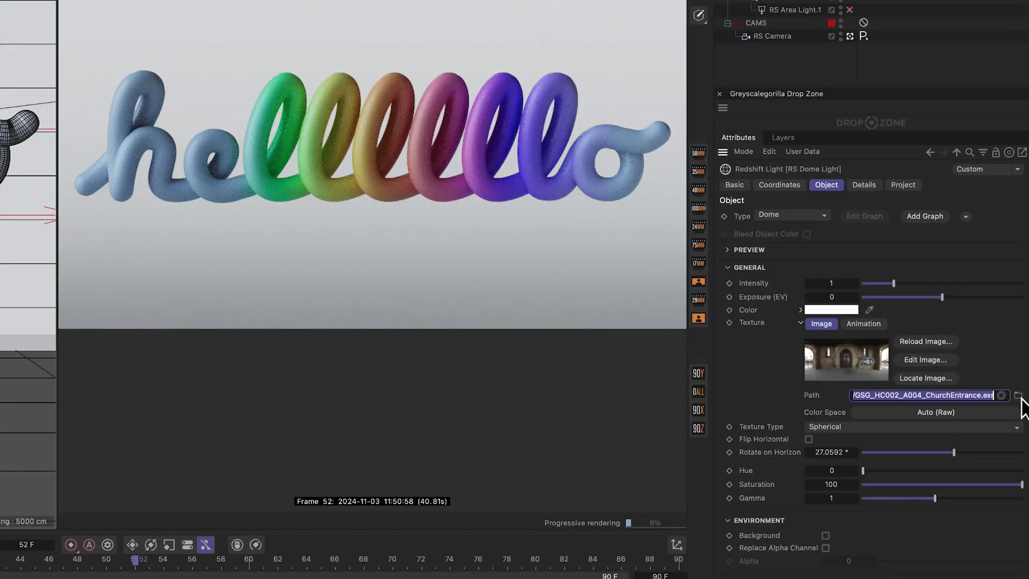
{"action": "left_click", "coordinate": [995, 368]}
Switch to Greyscalegorilla Studio and search the asset library for "church".
{"action": "key", "text": "super+Tab"}
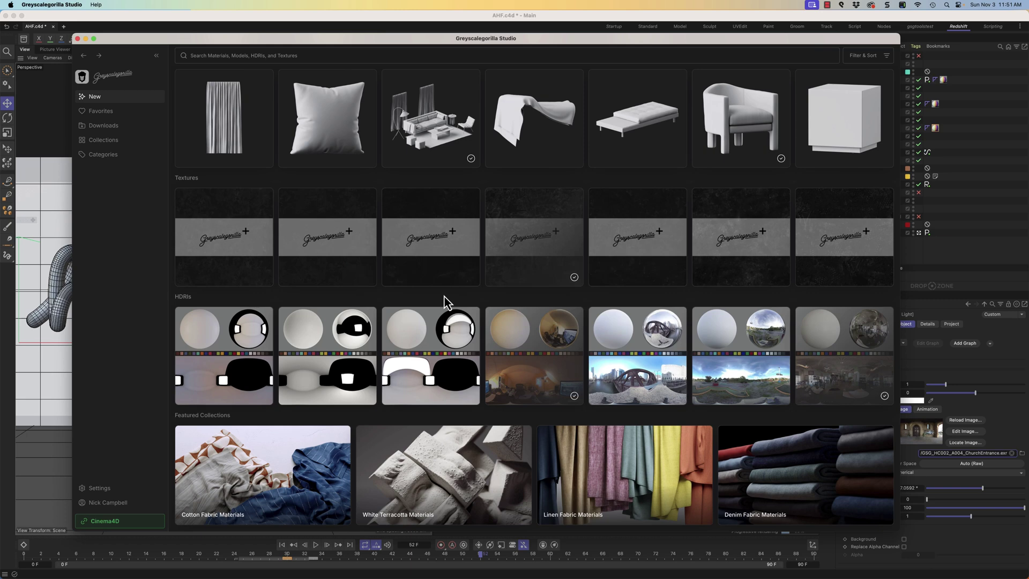
{"action": "left_click", "coordinate": [304, 56]}
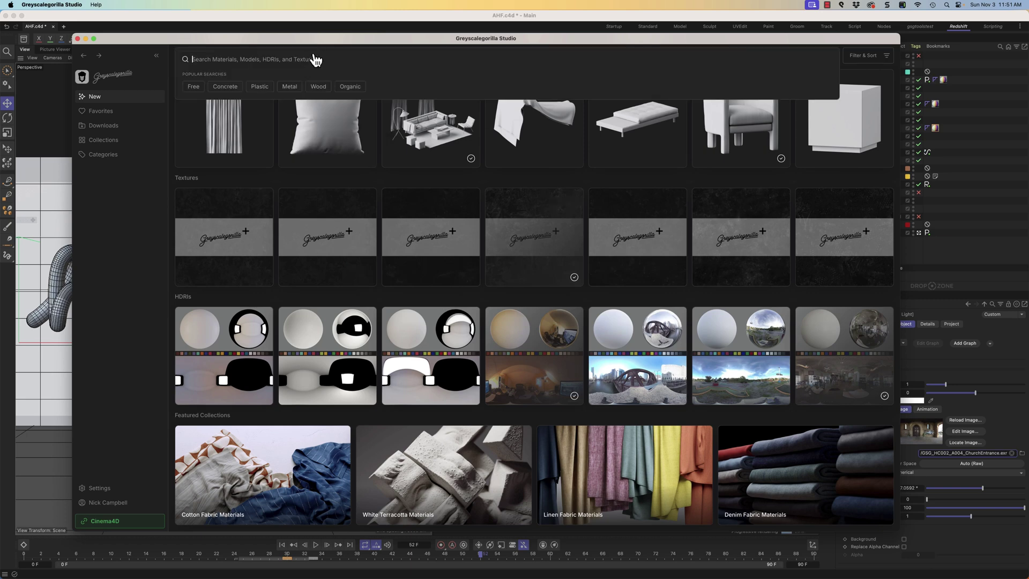
{"action": "type", "text": "church"}
{"action": "key", "text": "Return"}
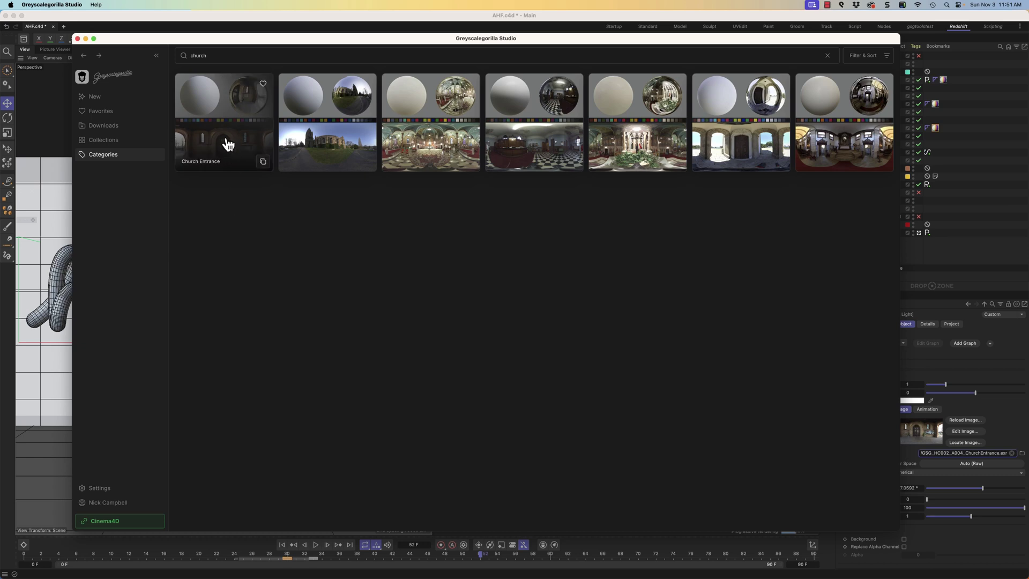
Mark the Church Entrance HDRI as a favourite, open its preview and copy its path.
{"action": "left_click", "coordinate": [262, 84]}
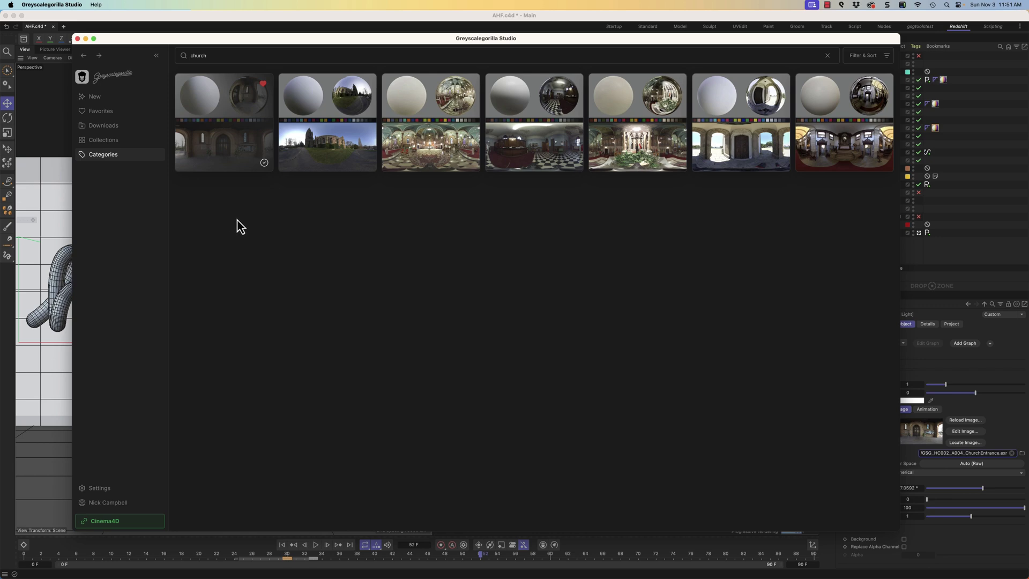
{"action": "left_click", "coordinate": [244, 122]}
{"action": "left_click", "coordinate": [777, 76]}
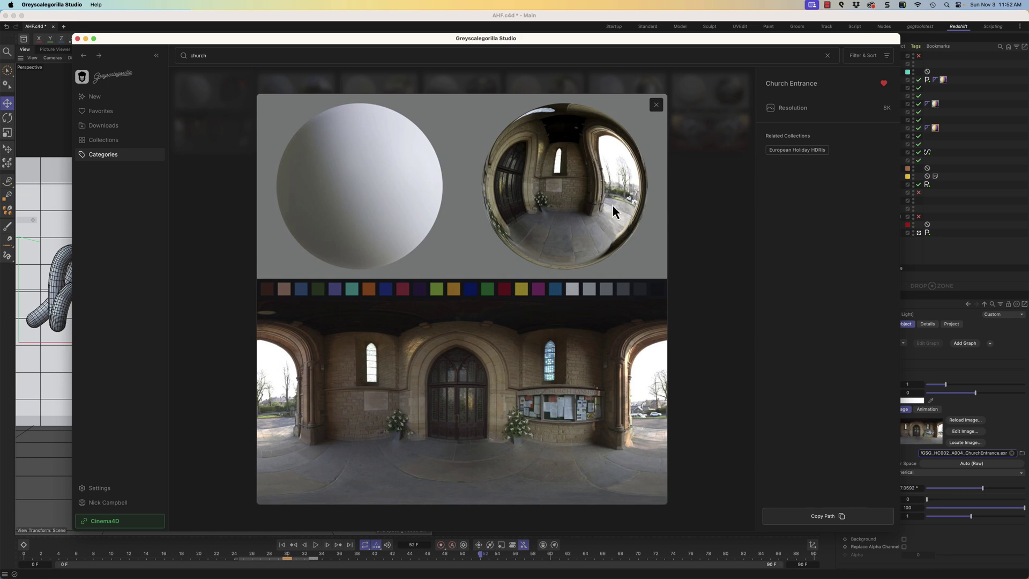
{"action": "left_click", "coordinate": [826, 516]}
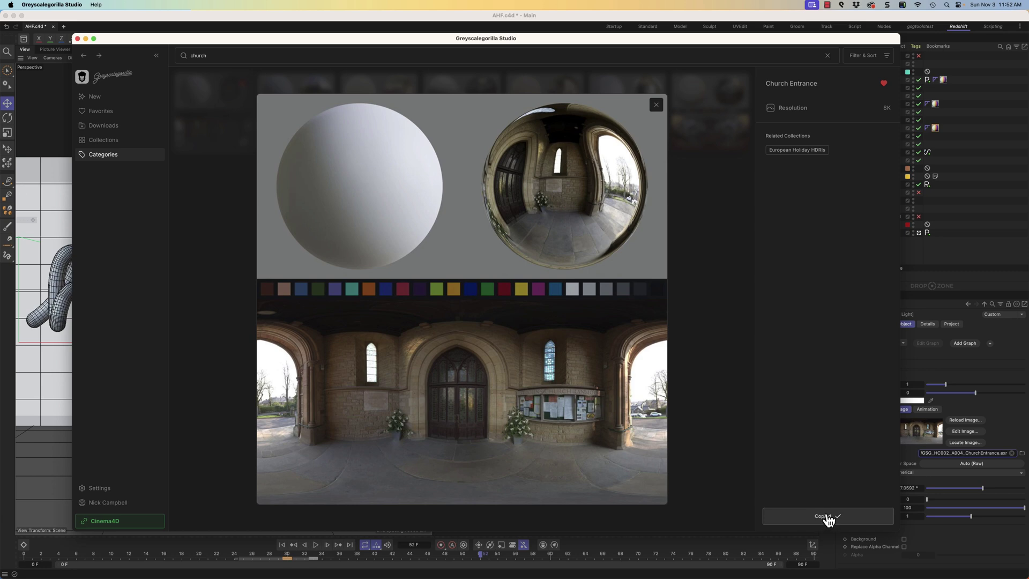
Return to Cinema 4D and examine the rotation settings of the RS Dome Light's Signal tag.
{"action": "left_click", "coordinate": [970, 367]}
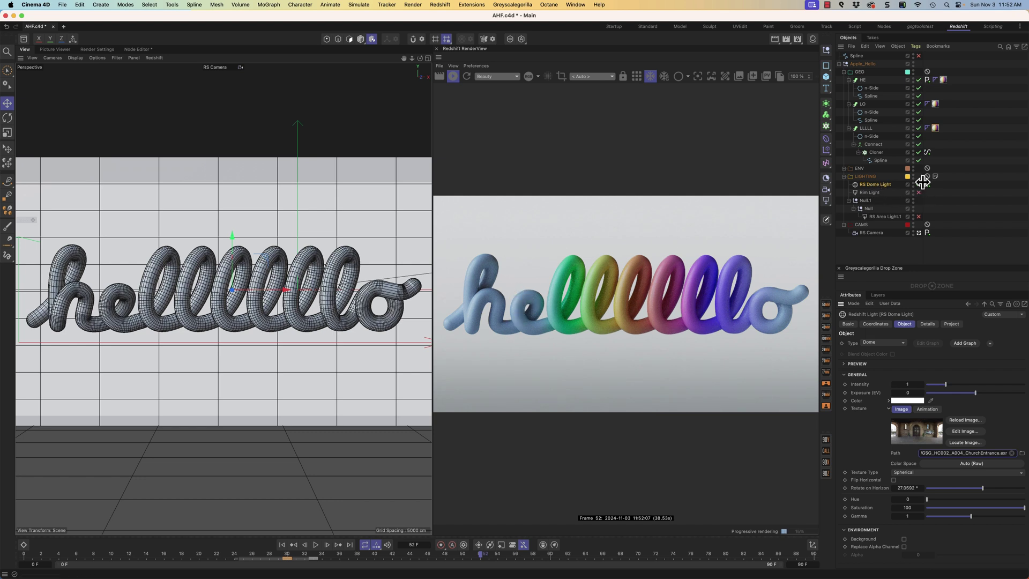
{"action": "left_click_drag", "start_coordinate": [922, 183], "coordinate": [926, 184]}
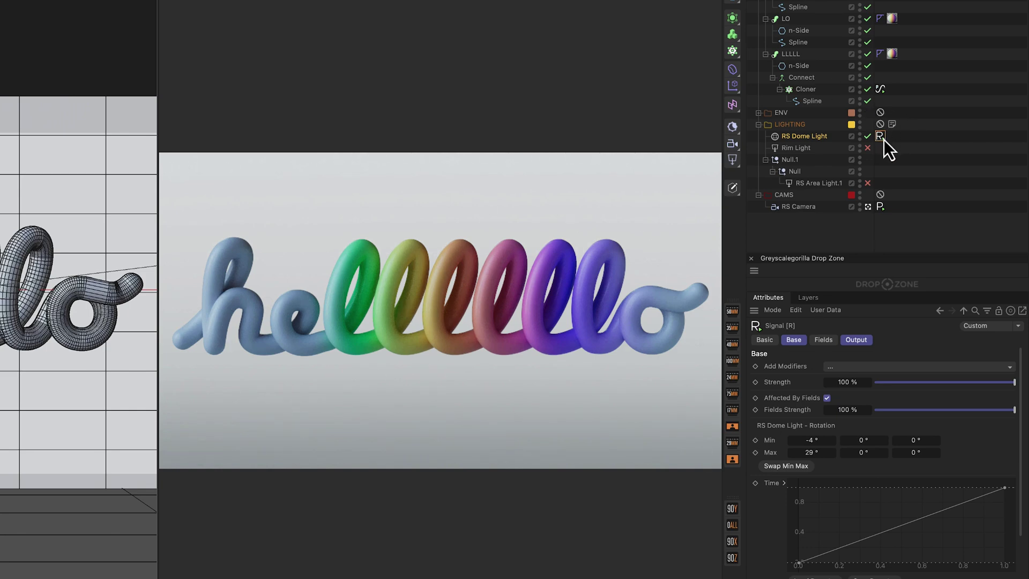
Enable RS Area Light.1 and the Rim Light, disable the RS Dome Light and rewind the animation to its start.
{"action": "left_click", "coordinate": [868, 183]}
{"action": "left_click", "coordinate": [867, 147]}
{"action": "left_click", "coordinate": [867, 136]}
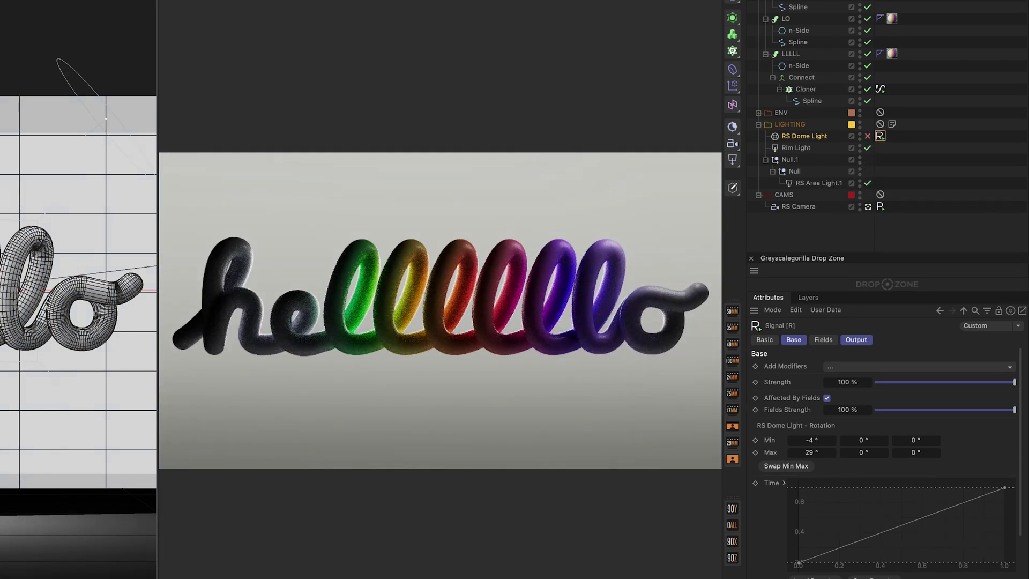
{"action": "key", "text": "shift+f"}
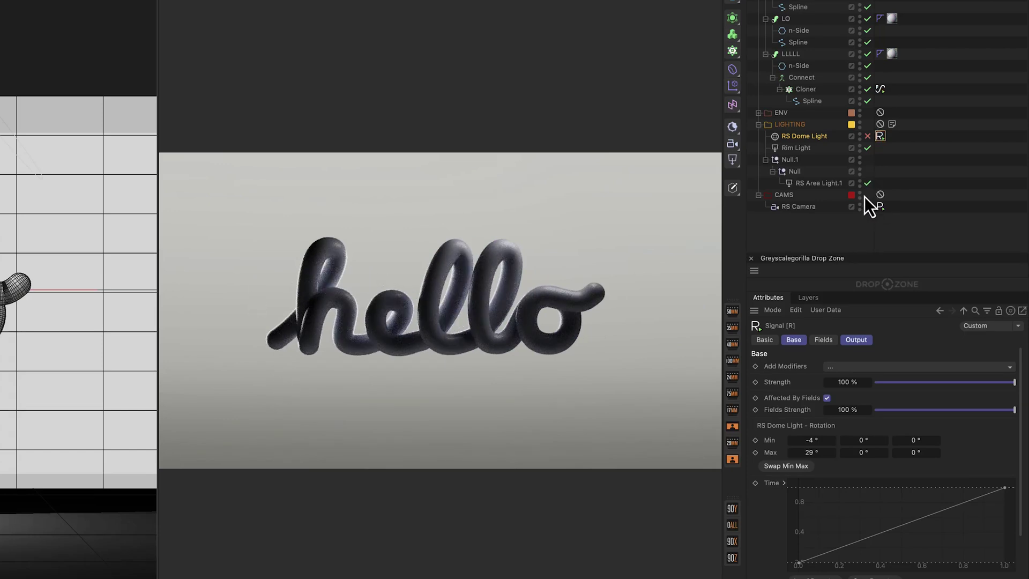
Disable RS Area Light.1, orbit outside the RS Camera to examine the Rim Light behind the lettering, and return to the camera view.
{"action": "left_click", "coordinate": [868, 183]}
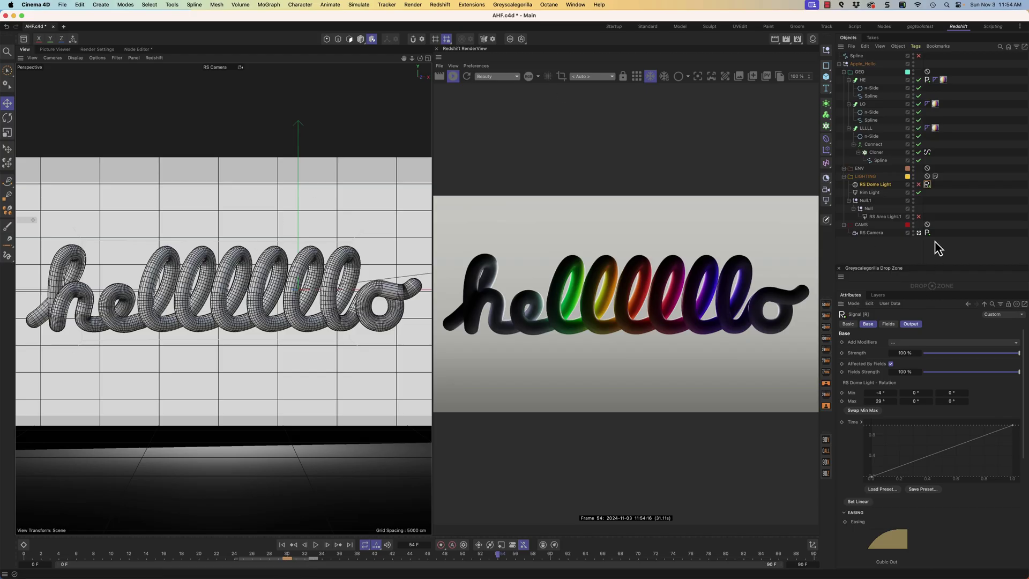
{"action": "left_click", "coordinate": [919, 232]}
{"action": "right_click_drag", "start_coordinate": [301, 260], "coordinate": [248, 289], "text": "alt"}
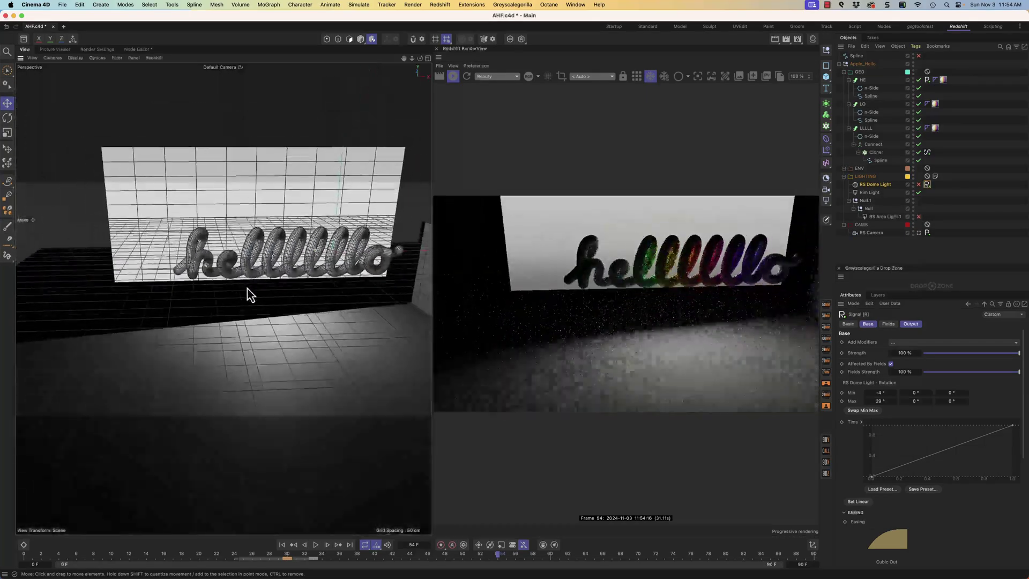
{"action": "left_click_drag", "start_coordinate": [248, 289], "coordinate": [356, 274], "text": "alt"}
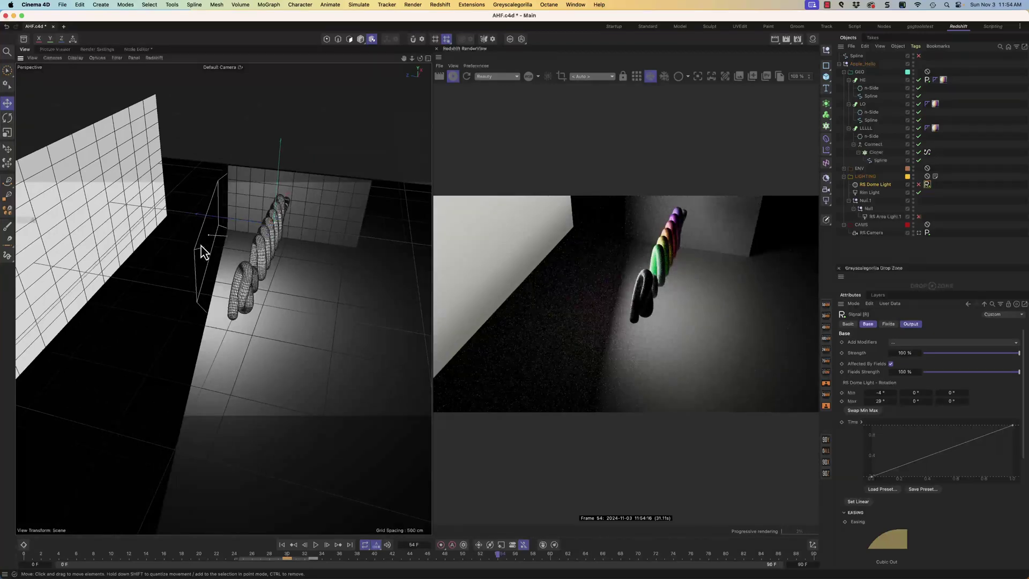
{"action": "left_click", "coordinate": [919, 233]}
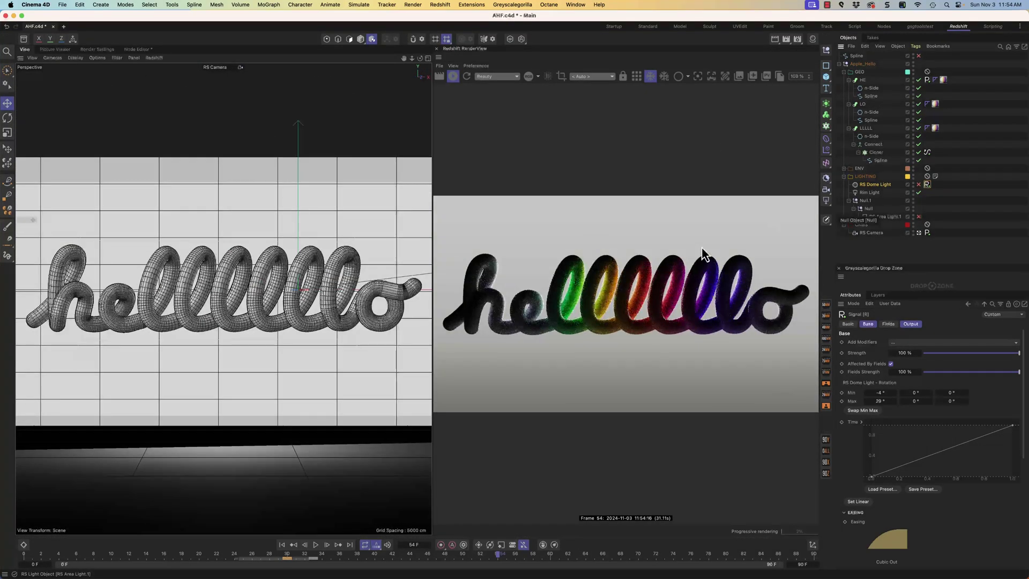
Enable RS Area Light.1, disable the Rim Light, view the area light's settings and collapse the Null.1 group.
{"action": "left_click", "coordinate": [918, 217]}
{"action": "left_click", "coordinate": [919, 192]}
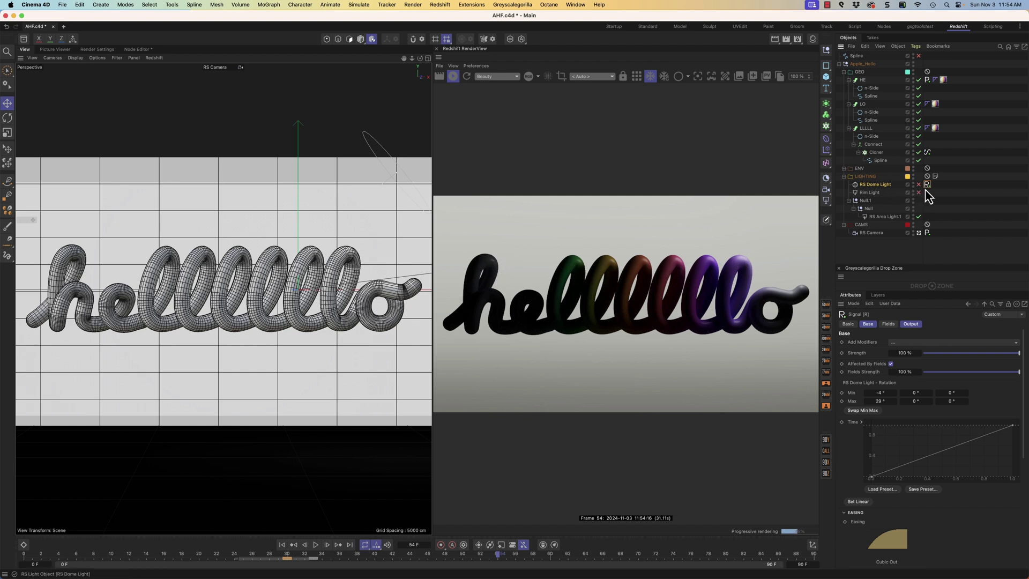
{"action": "left_click", "coordinate": [893, 217]}
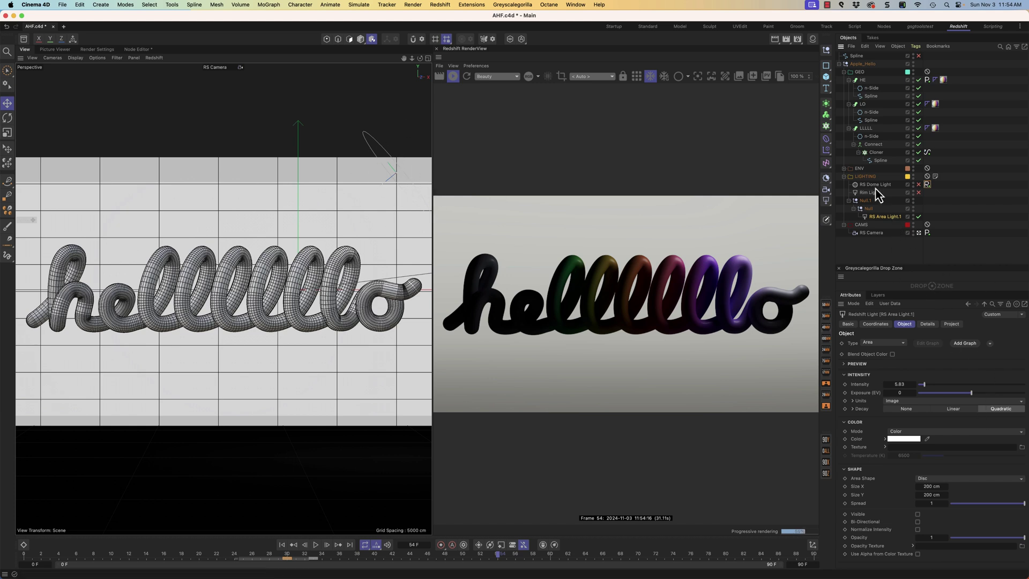
{"action": "left_click", "coordinate": [848, 201]}
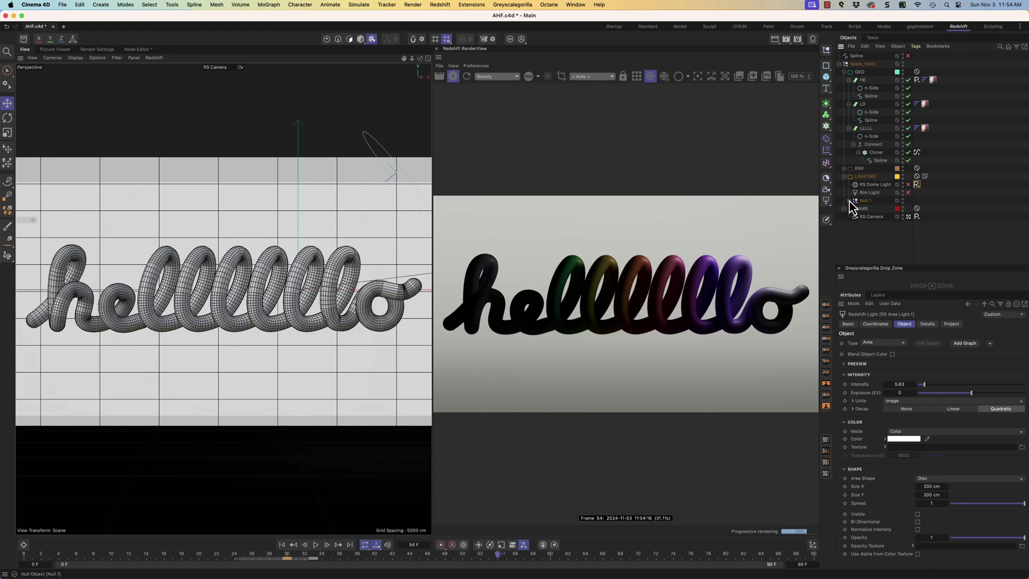
Enable the Rim Light and RS Dome Light, rewind the animation to its start and scrub forward to frame 67.
{"action": "left_click", "coordinate": [908, 192]}
{"action": "left_click", "coordinate": [908, 185]}
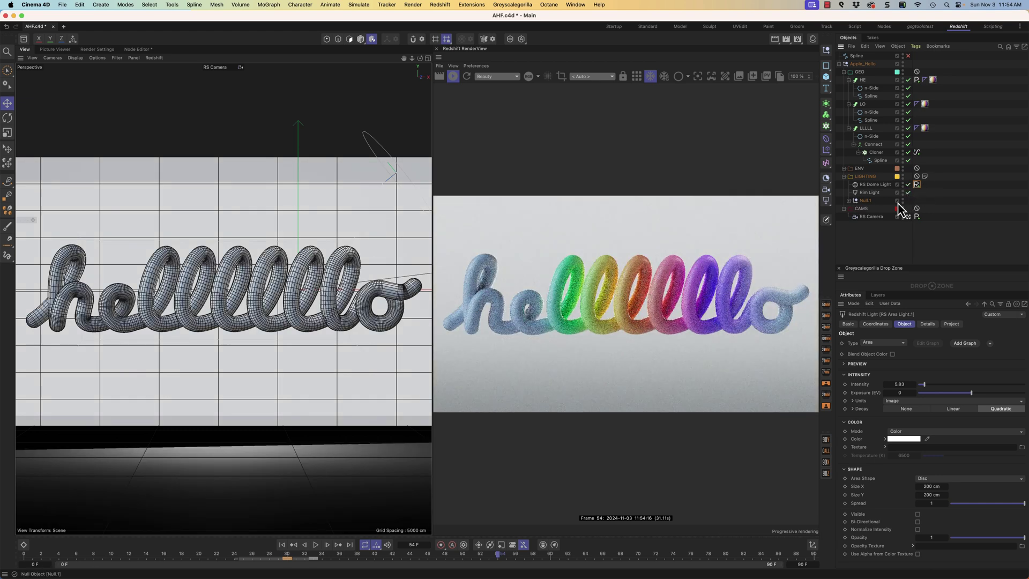
{"action": "left_click_drag", "start_coordinate": [336, 562], "coordinate": [12, 562]}
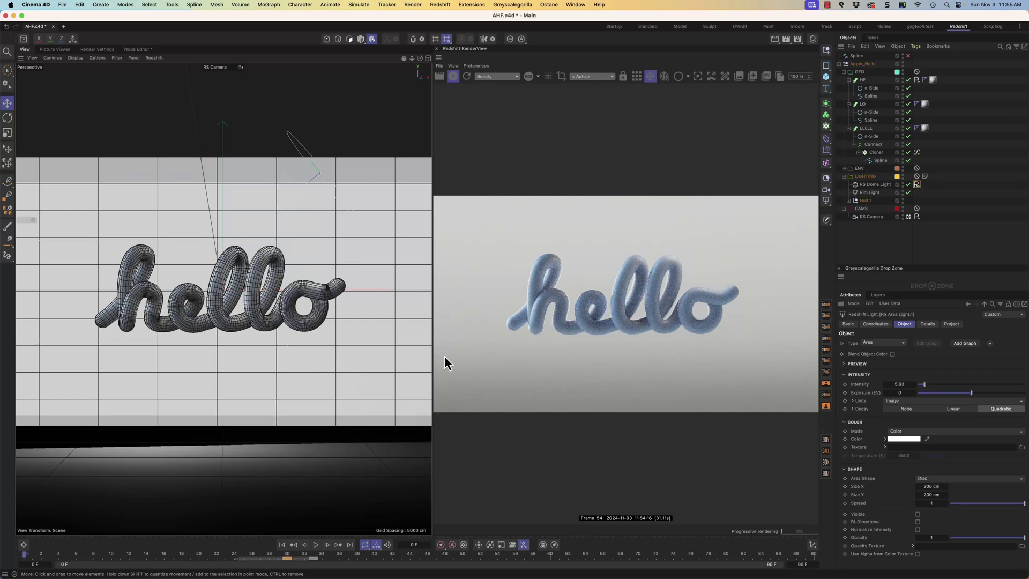
{"action": "left_click_drag", "start_coordinate": [120, 554], "coordinate": [612, 558]}
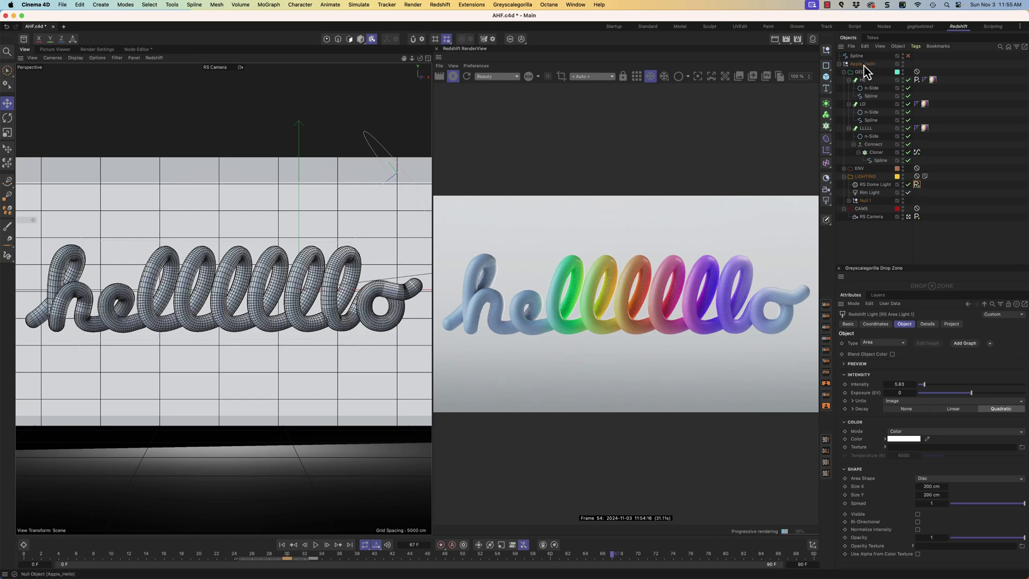
Expand the ENV group and toggle the Bounce and Bounce.1 planes off and on to compare the render, leaving both enabled.
{"action": "left_click", "coordinate": [844, 169]}
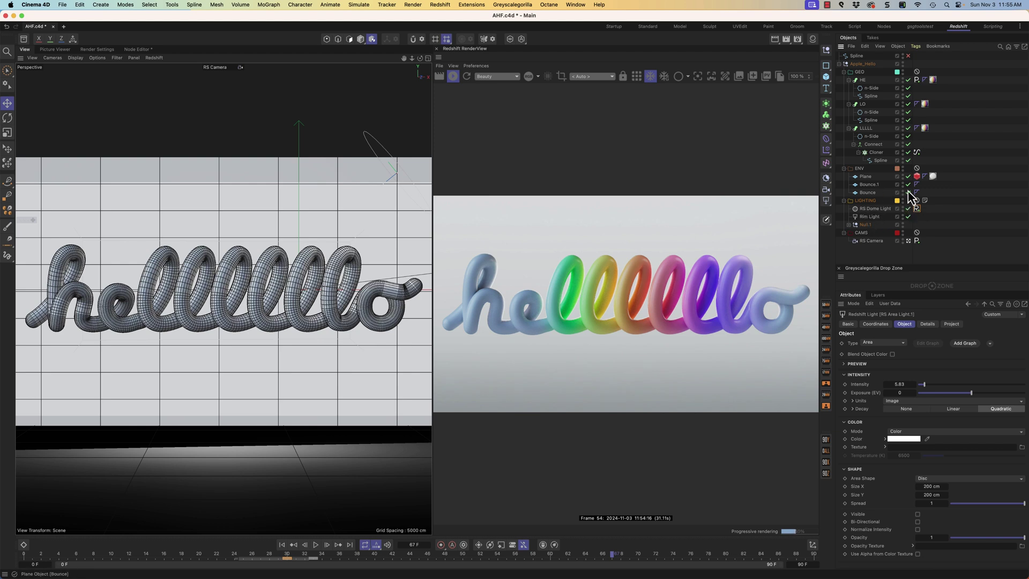
{"action": "left_click_drag", "start_coordinate": [908, 184], "coordinate": [908, 193]}
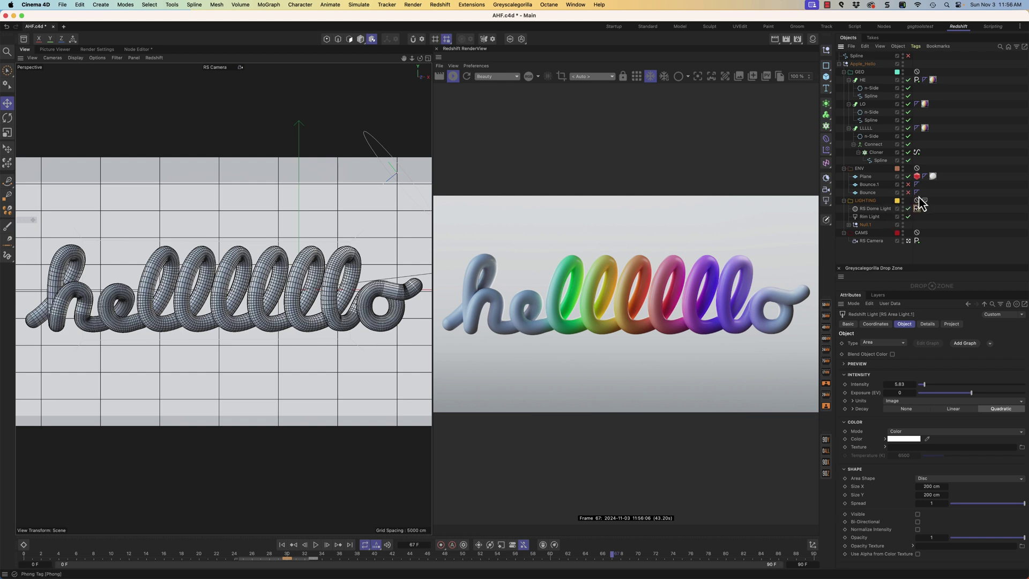
{"action": "left_click", "coordinate": [908, 193]}
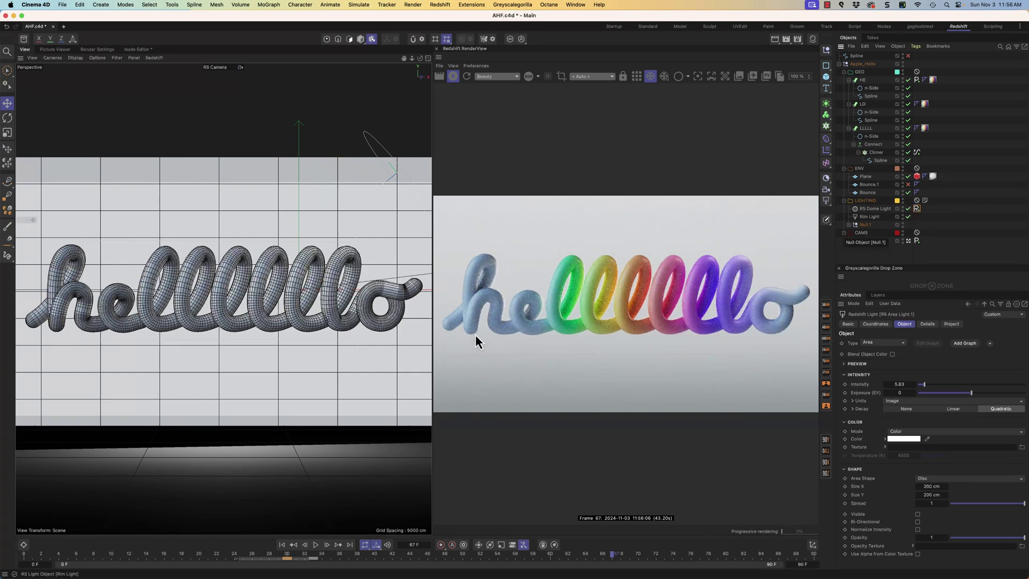
{"action": "left_click", "coordinate": [908, 192]}
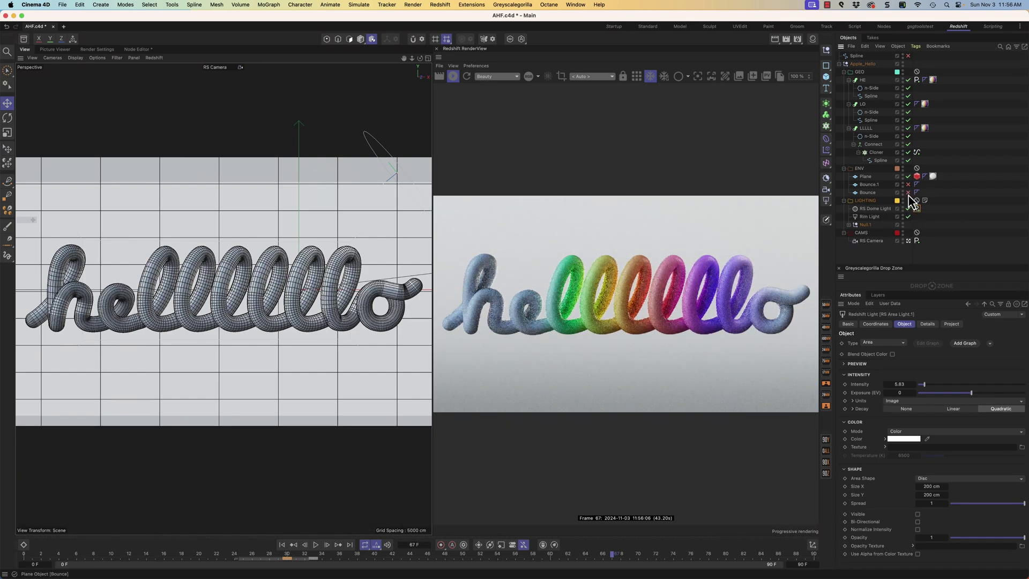
{"action": "left_click", "coordinate": [908, 193]}
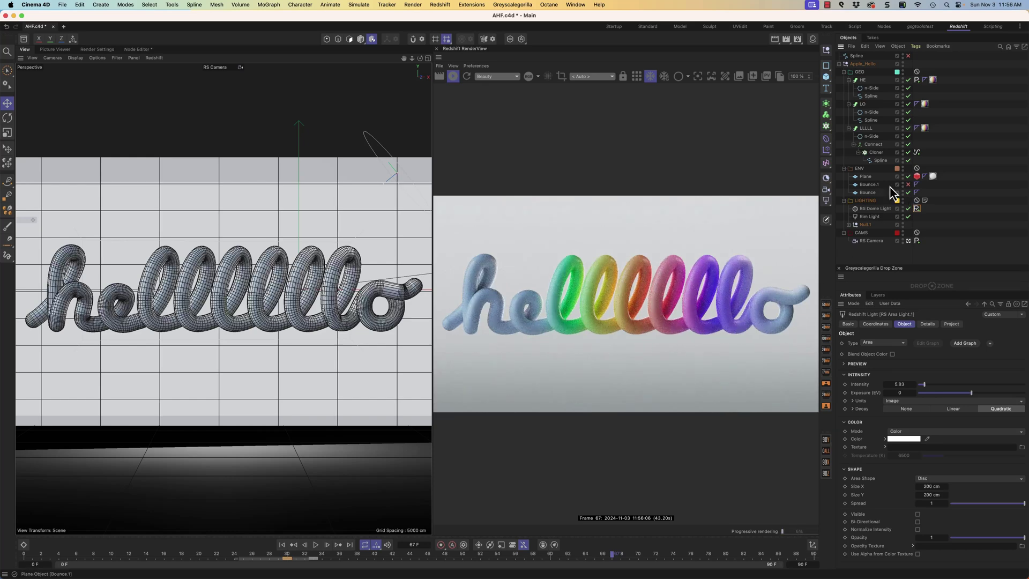
{"action": "left_click", "coordinate": [908, 192]}
{"action": "left_click", "coordinate": [908, 192]}
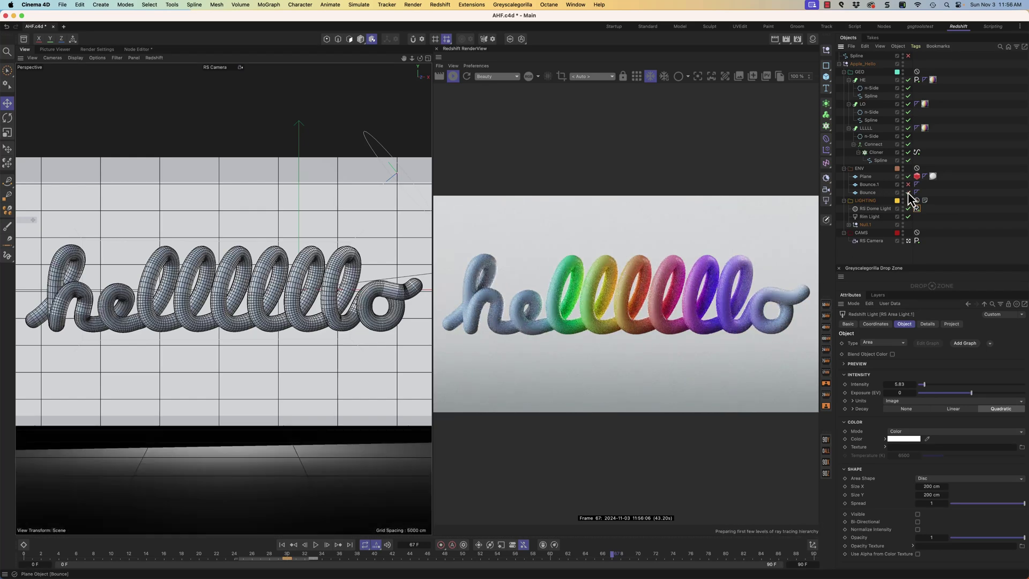
{"action": "left_click", "coordinate": [908, 185]}
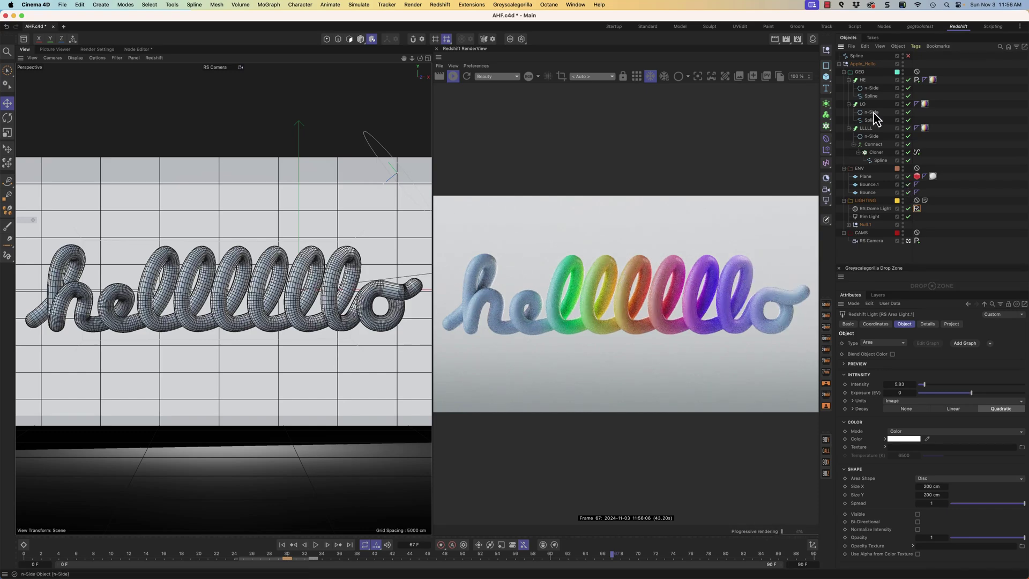
Leave the RS Camera view, orbit around the lettering to examine the bounce planes, select Bounce.1 and return to the camera view.
{"action": "left_click", "coordinate": [908, 241]}
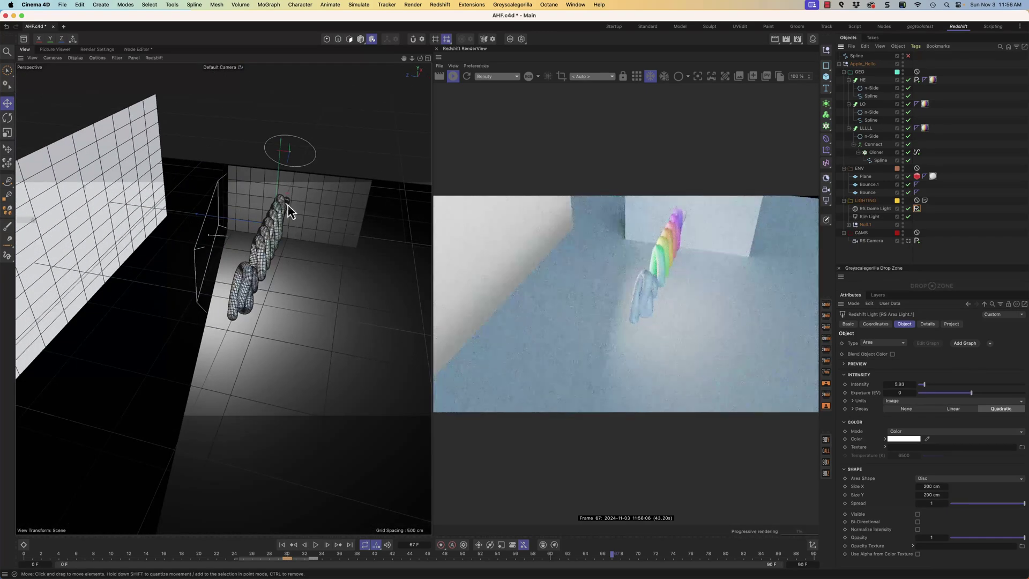
{"action": "left_click_drag", "start_coordinate": [290, 210], "coordinate": [269, 189], "text": "alt"}
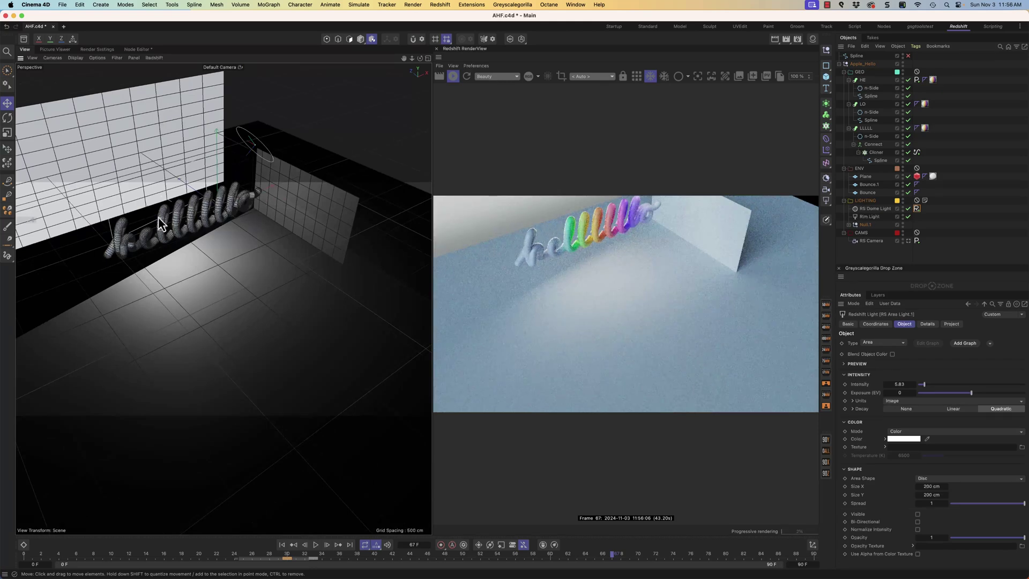
{"action": "left_click_drag", "start_coordinate": [244, 231], "coordinate": [288, 188], "text": "alt"}
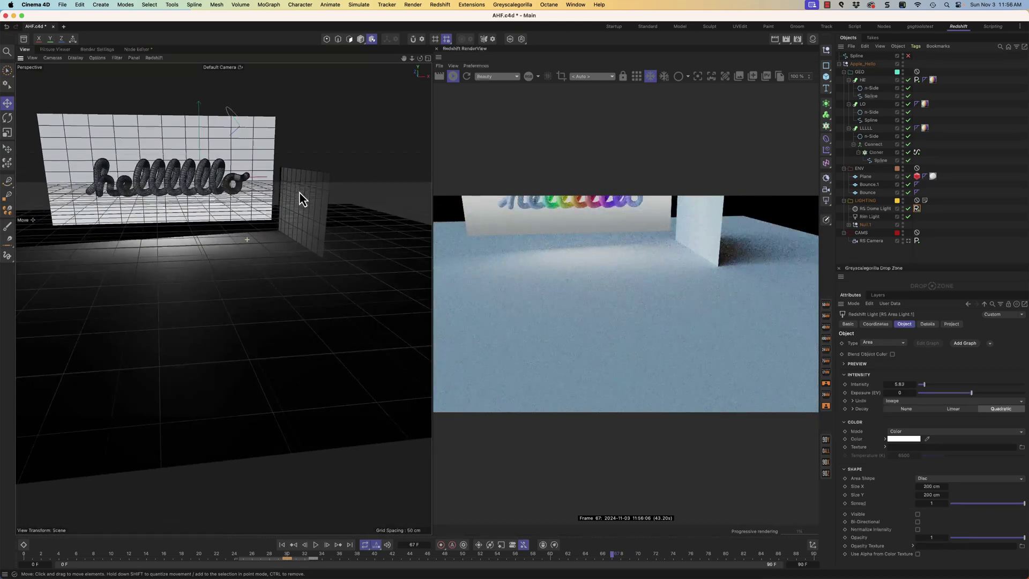
{"action": "left_click", "coordinate": [300, 193]}
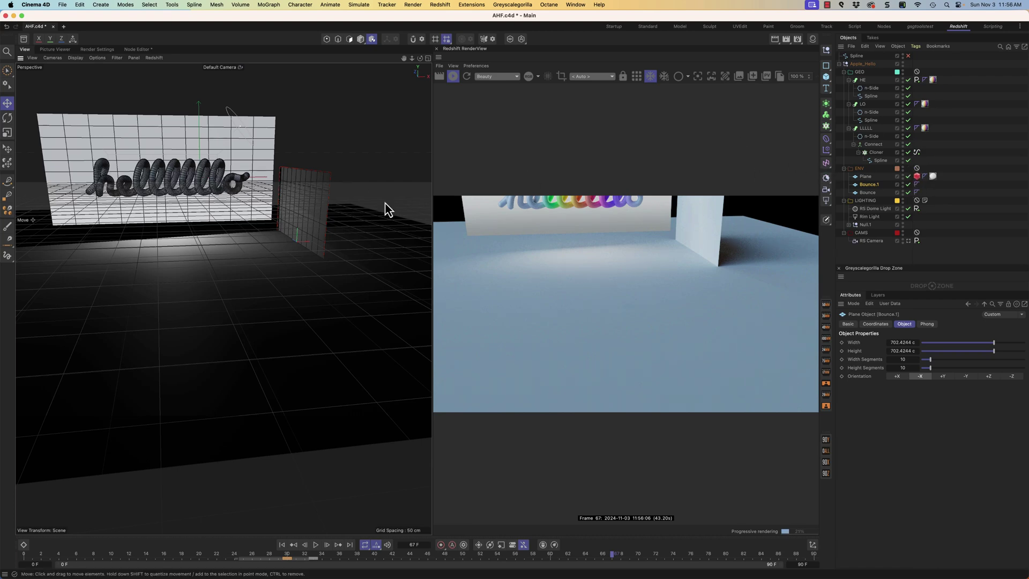
{"action": "left_click", "coordinate": [908, 241]}
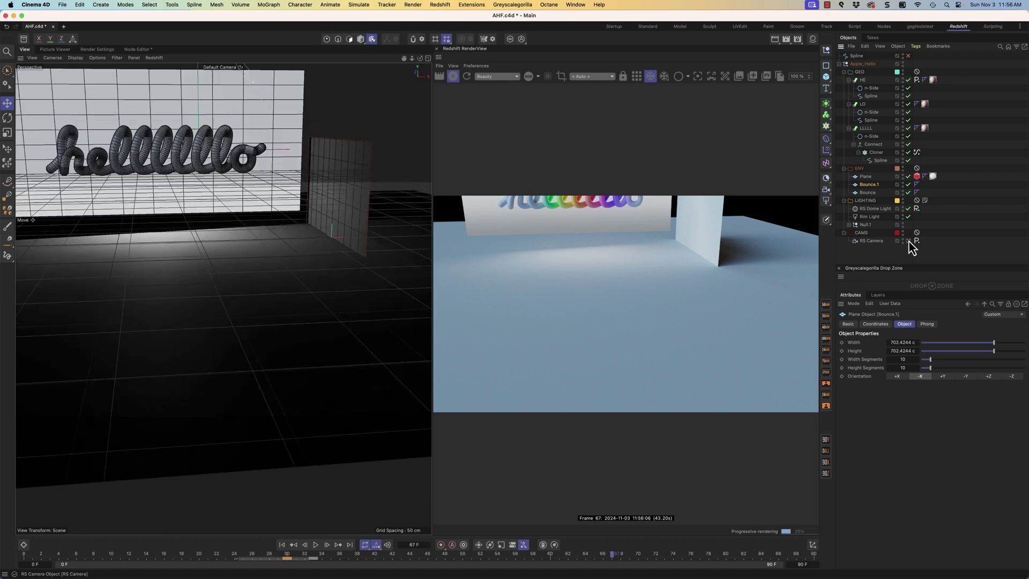